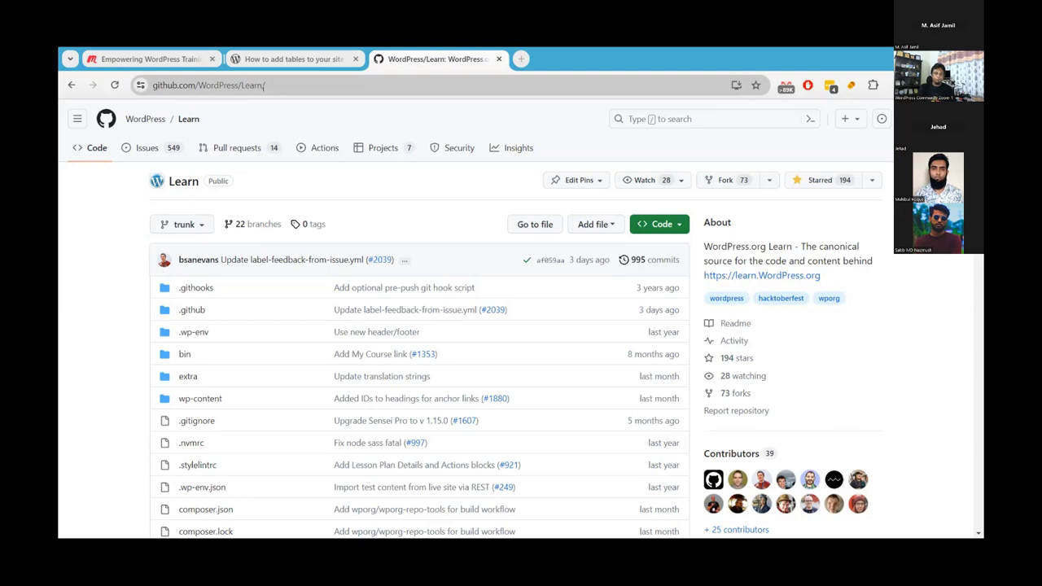
Copy the title "How to add tables to your site" from the Learn WordPress tutorial page
{"action": "left_click", "coordinate": [270, 61]}
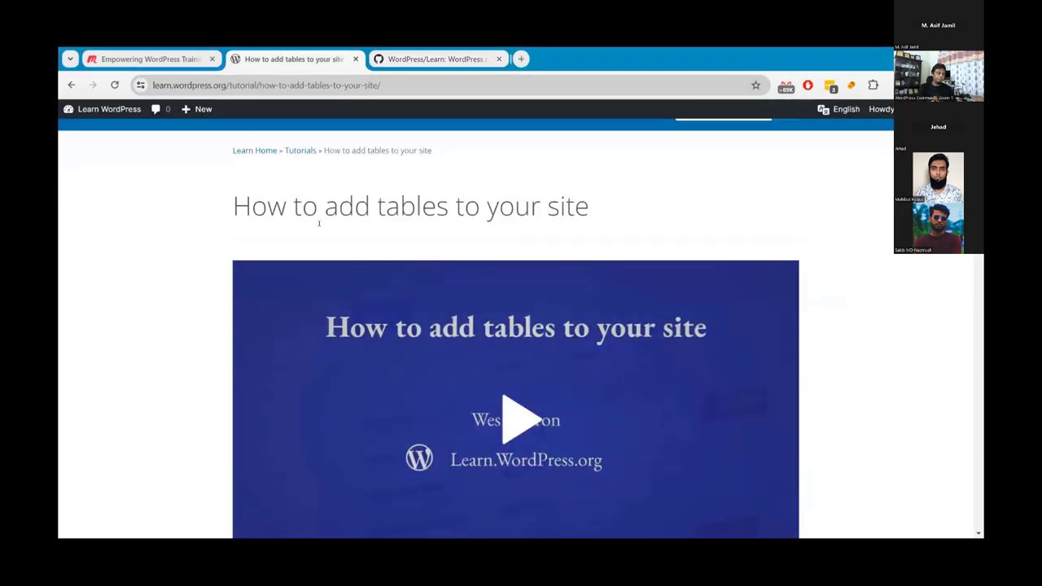
{"action": "left_click", "coordinate": [431, 58]}
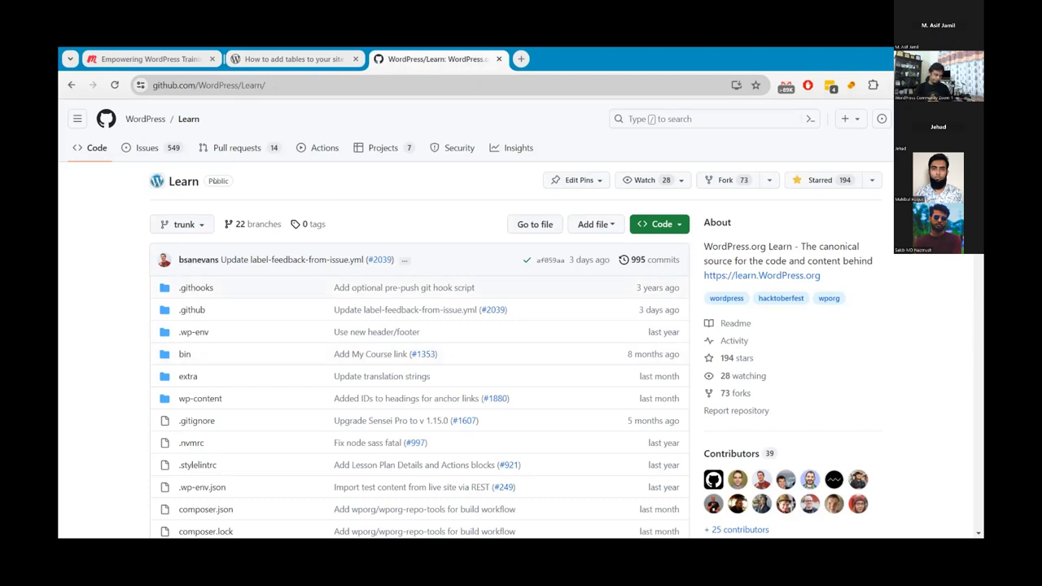
{"action": "left_click", "coordinate": [284, 60]}
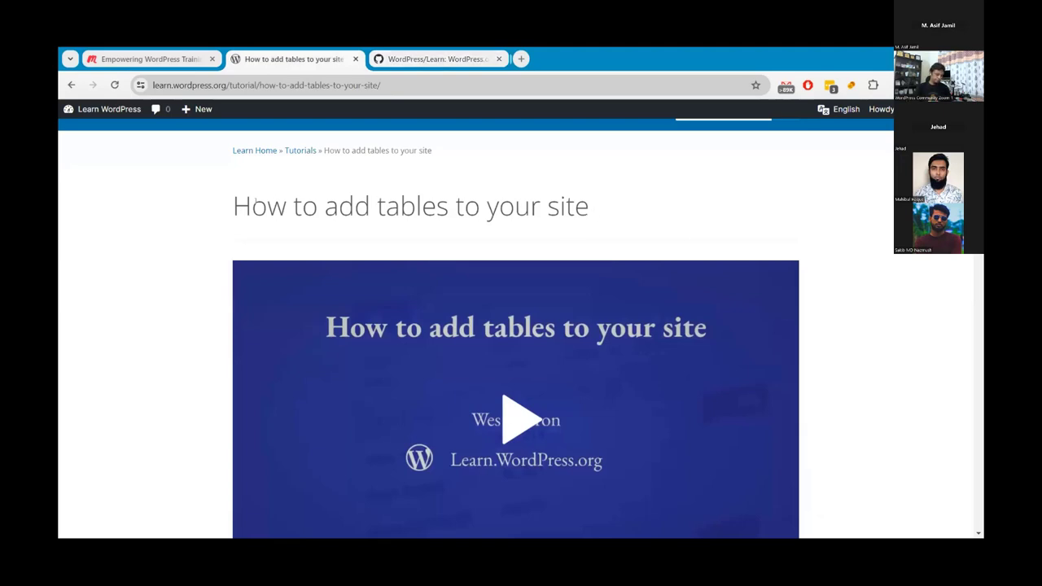
{"action": "left_click_drag", "start_coordinate": [232, 205], "coordinate": [589, 205]}
{"action": "key", "text": "ctrl+c"}
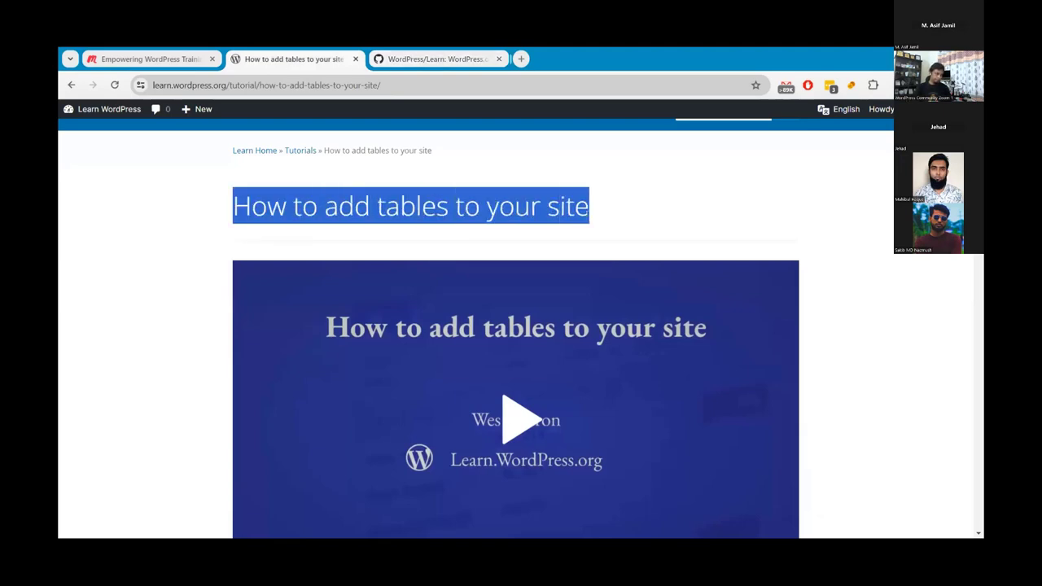
Search both open and closed issues of the WordPress/Learn repository for the exact phrase "How to add tables to your site"
{"action": "left_click", "coordinate": [438, 59]}
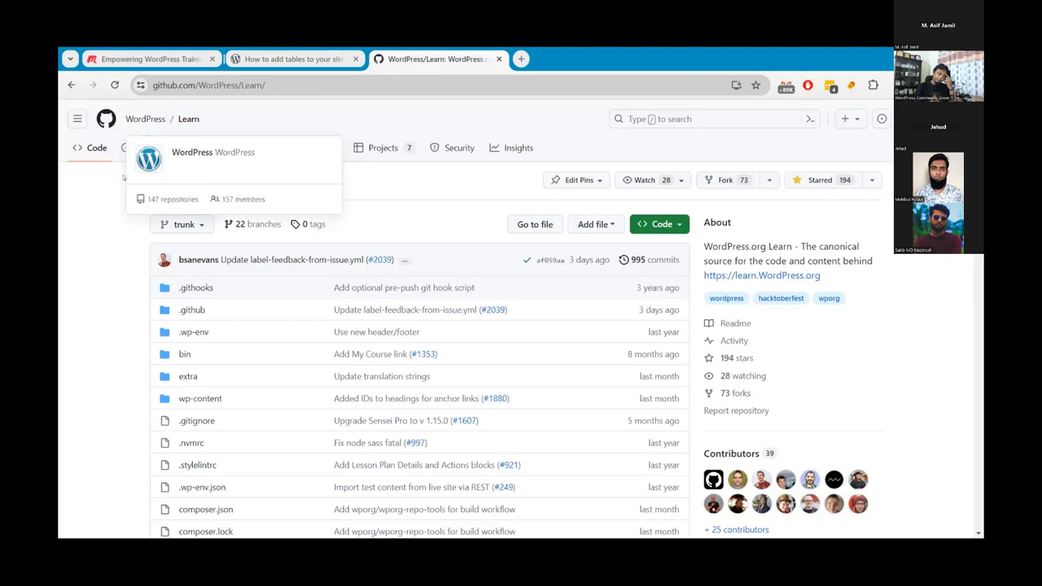
{"action": "left_click", "coordinate": [141, 154]}
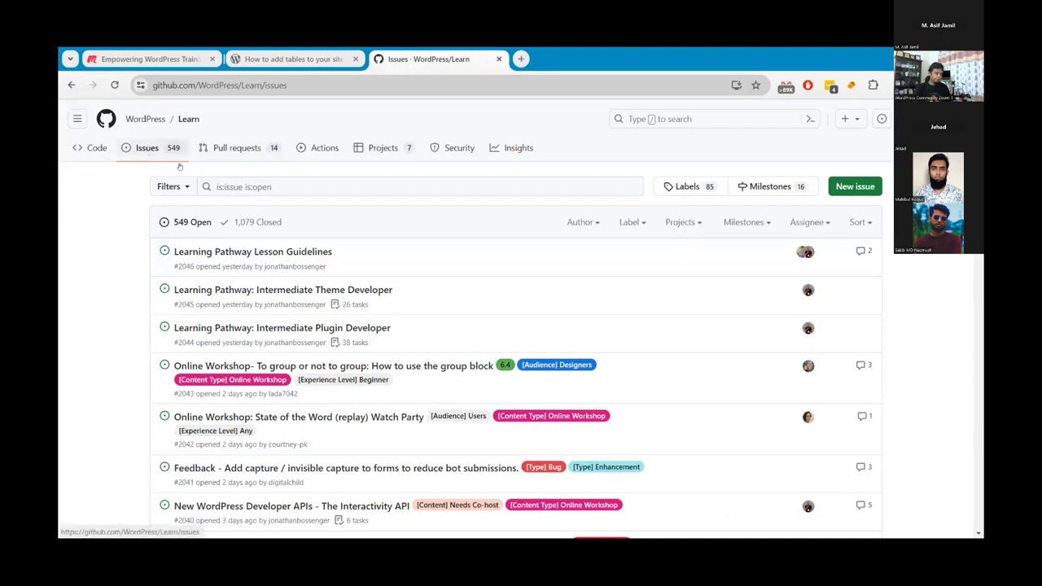
{"action": "left_click", "coordinate": [275, 187]}
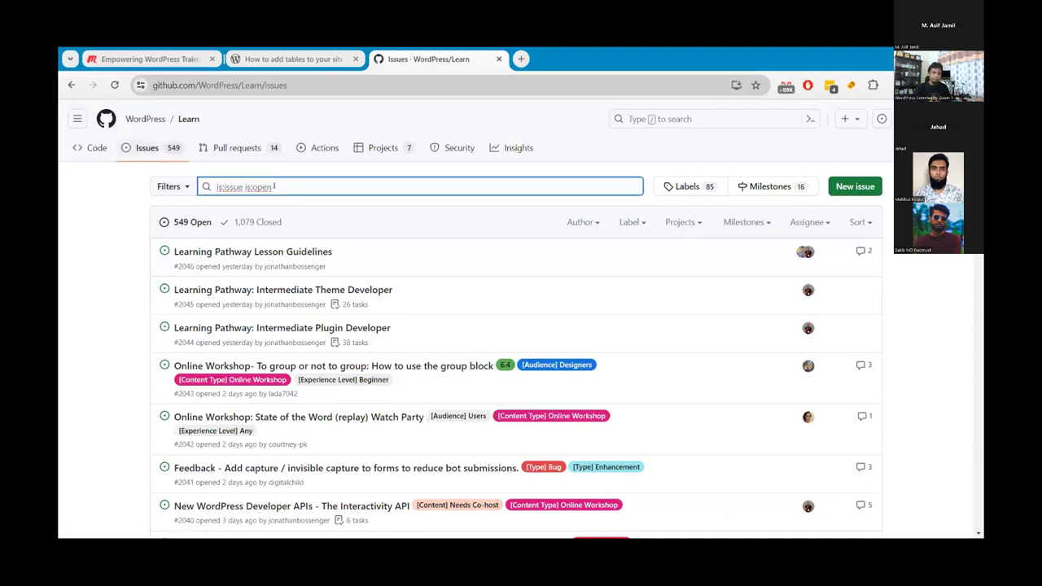
{"action": "key", "text": "BackSpace"}
{"action": "key", "text": "BackSpace"}
{"action": "key", "text": "BackSpace"}
{"action": "key", "text": "BackSpace"}
{"action": "key", "text": "BackSpace"}
{"action": "key", "text": "BackSpace"}
{"action": "key", "text": "BackSpace"}
{"action": "type", "text": "\""}
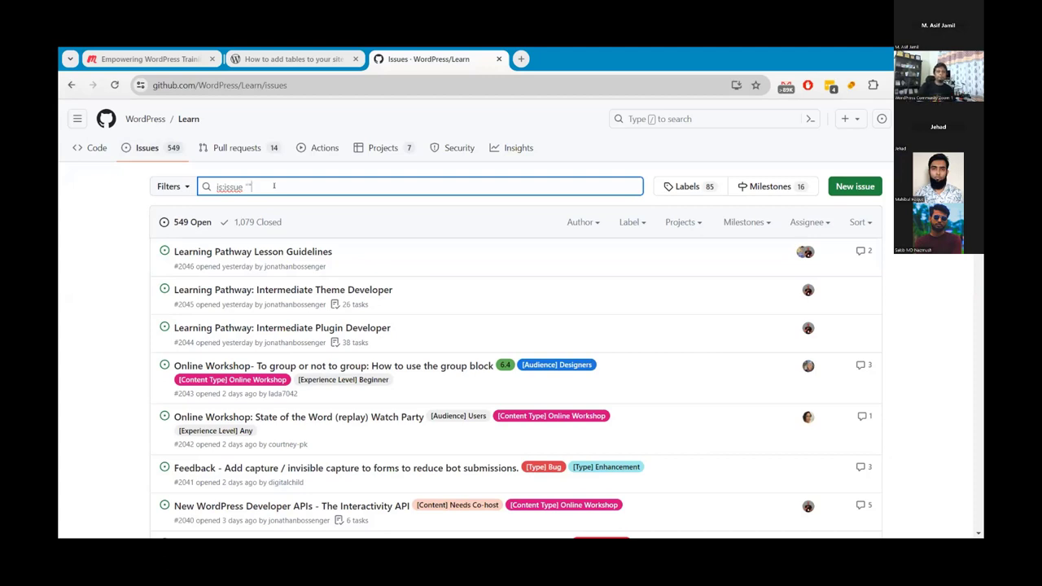
{"action": "key", "text": "ctrl+v"}
{"action": "key", "text": "Return"}
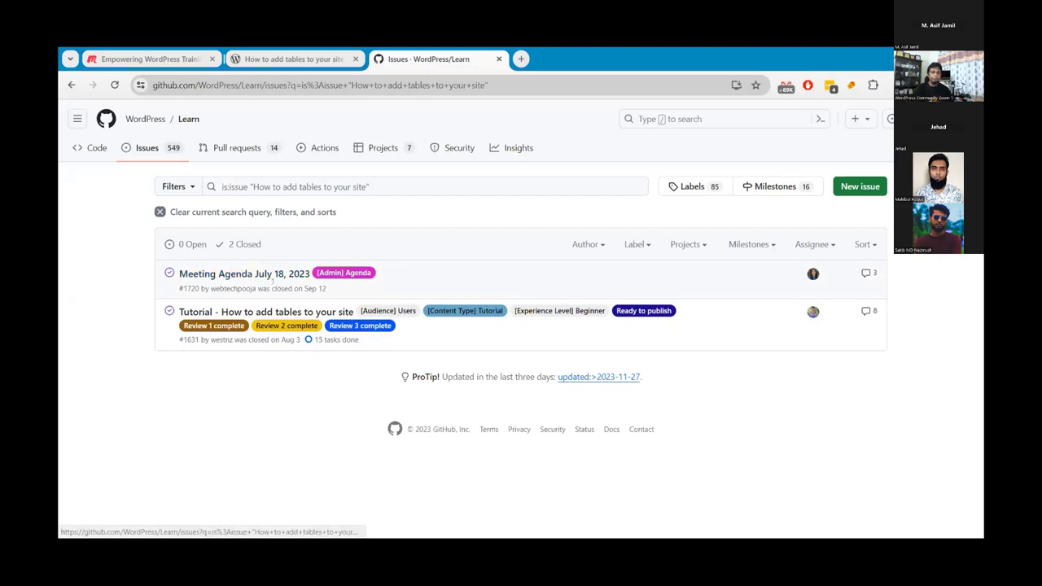
Examine the titles and labels of the matching issues and compare them with the tutorial page
{"action": "mouse_move", "coordinate": [210, 277]}
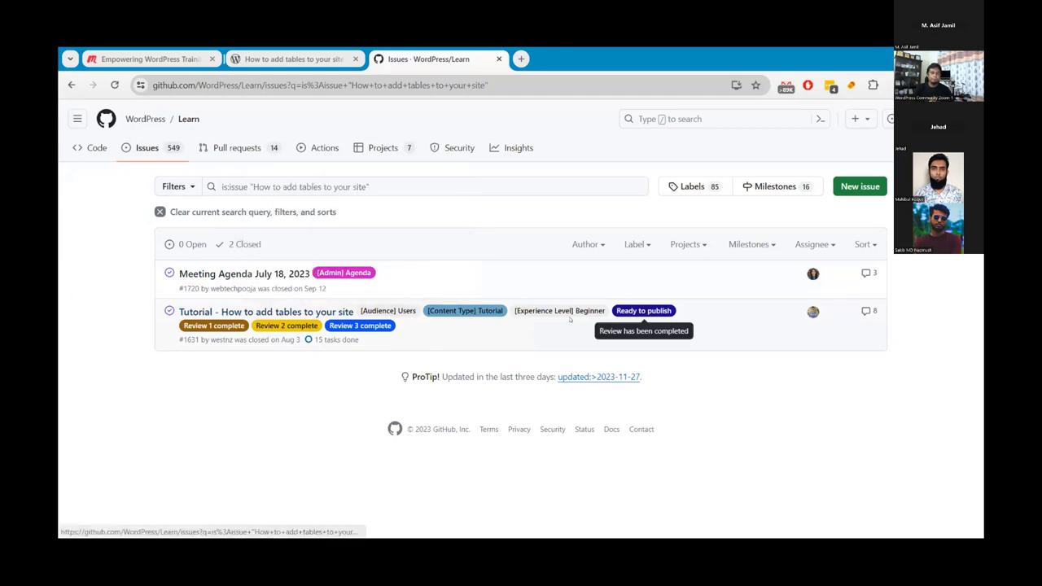
{"action": "mouse_move", "coordinate": [286, 314]}
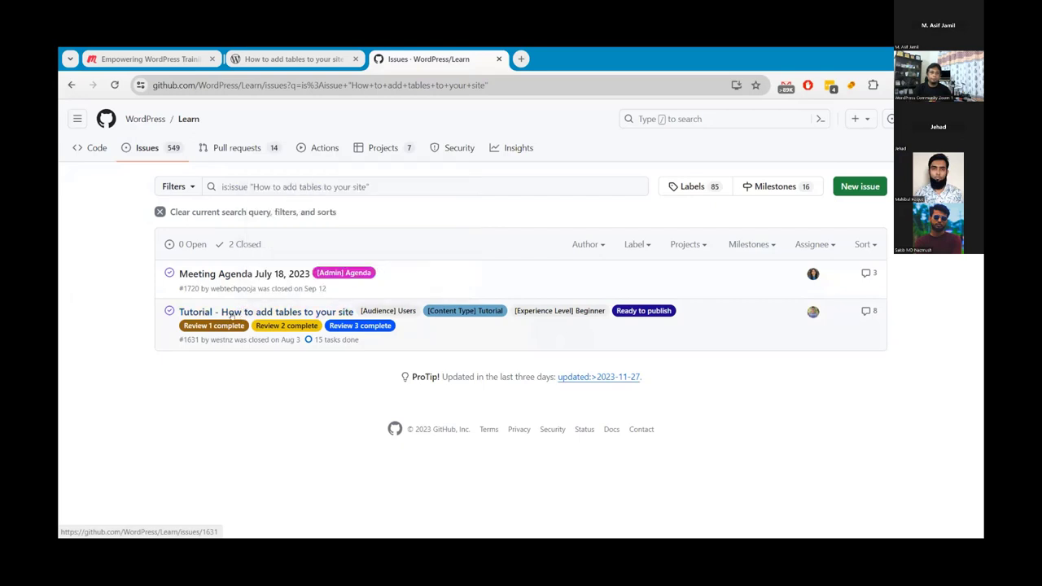
{"action": "left_click", "coordinate": [276, 60]}
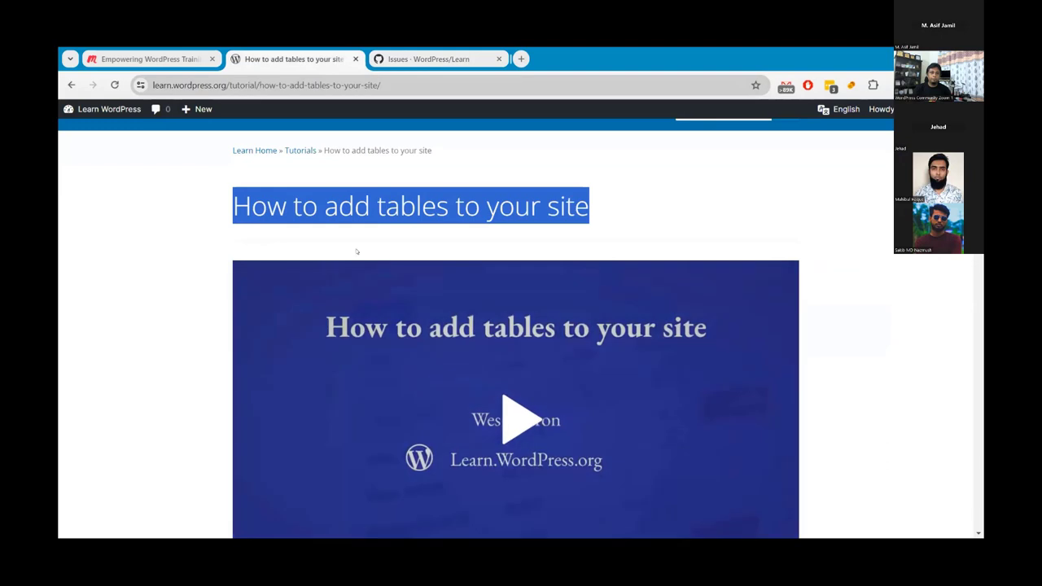
{"action": "left_click", "coordinate": [263, 236]}
{"action": "left_click", "coordinate": [431, 58]}
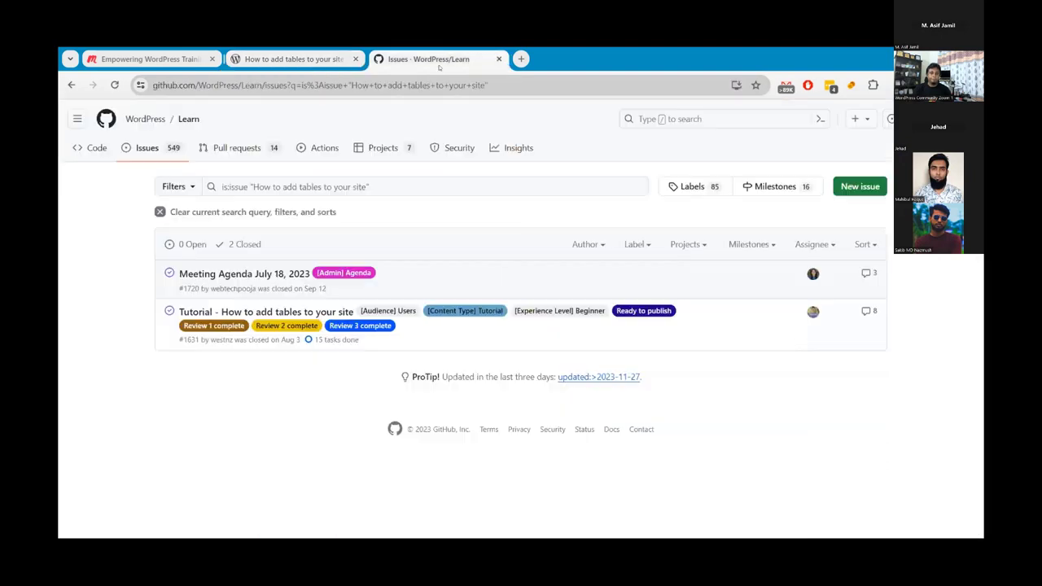
{"action": "mouse_move", "coordinate": [347, 313]}
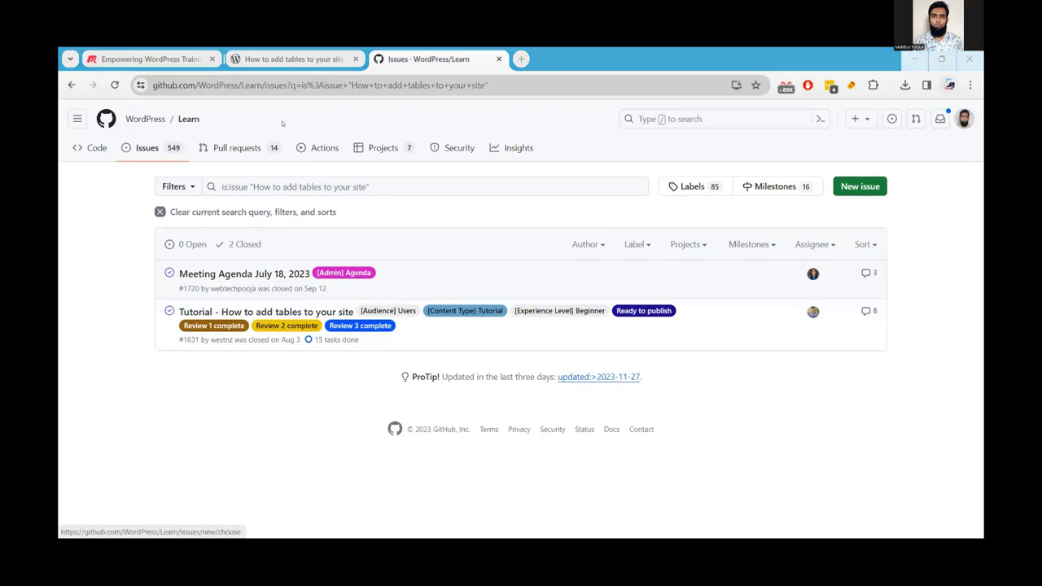
Open the new issue template chooser in a separate browser tab and copy the tutorial page's title again
{"action": "middle_click", "coordinate": [860, 186]}
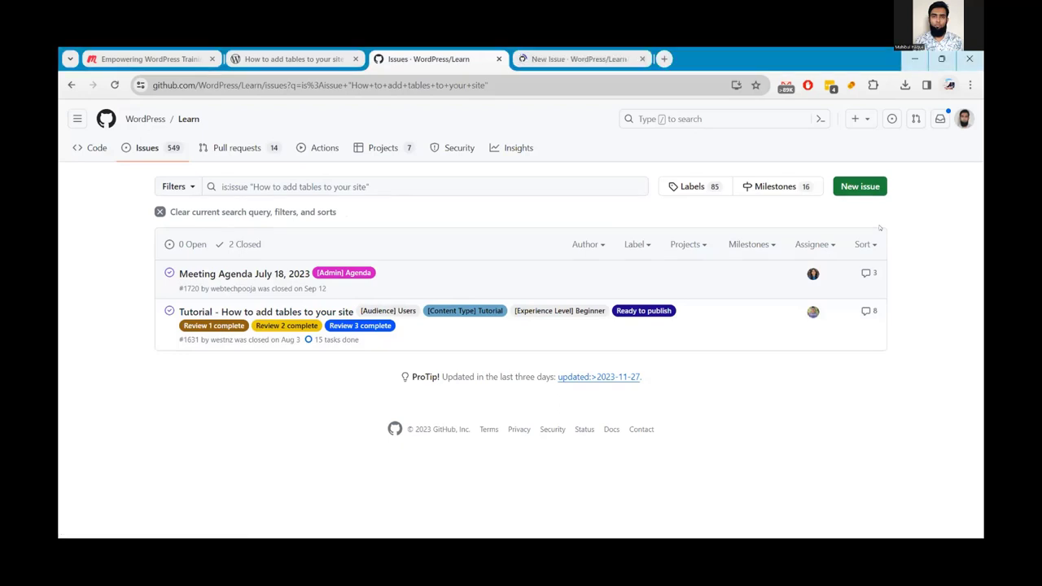
{"action": "left_click", "coordinate": [553, 59]}
{"action": "left_click", "coordinate": [293, 58]}
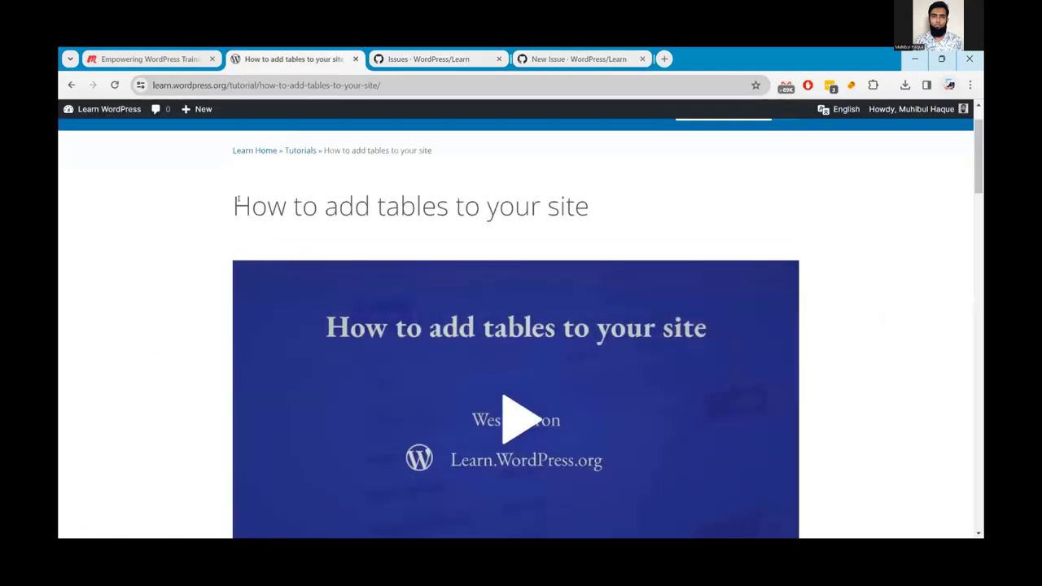
{"action": "left_click_drag", "start_coordinate": [236, 200], "coordinate": [588, 212]}
{"action": "key", "text": "ctrl+c"}
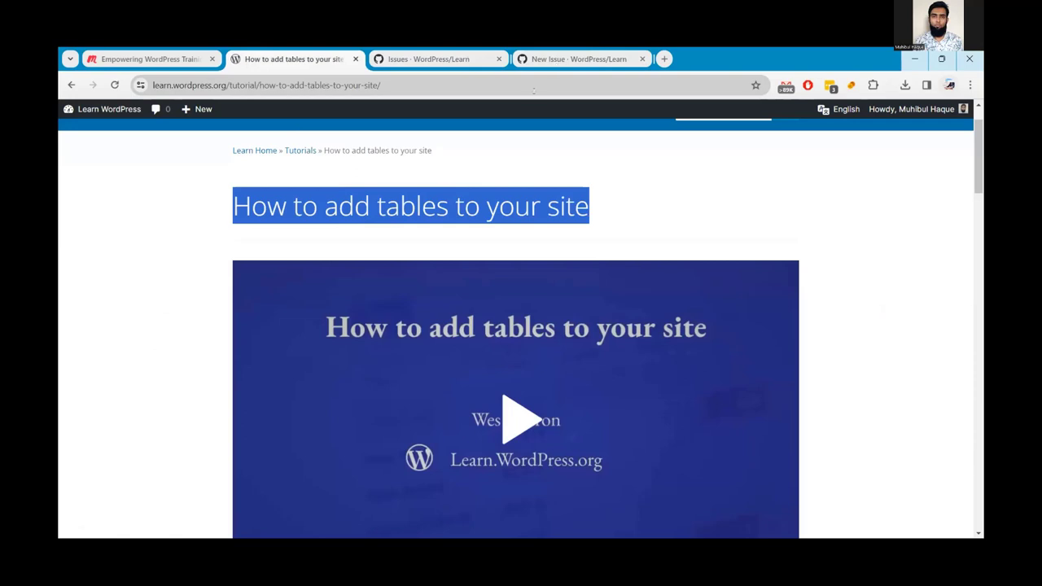
Start a new issue from the Content Translation template and look through its description fields
{"action": "left_click", "coordinate": [562, 58]}
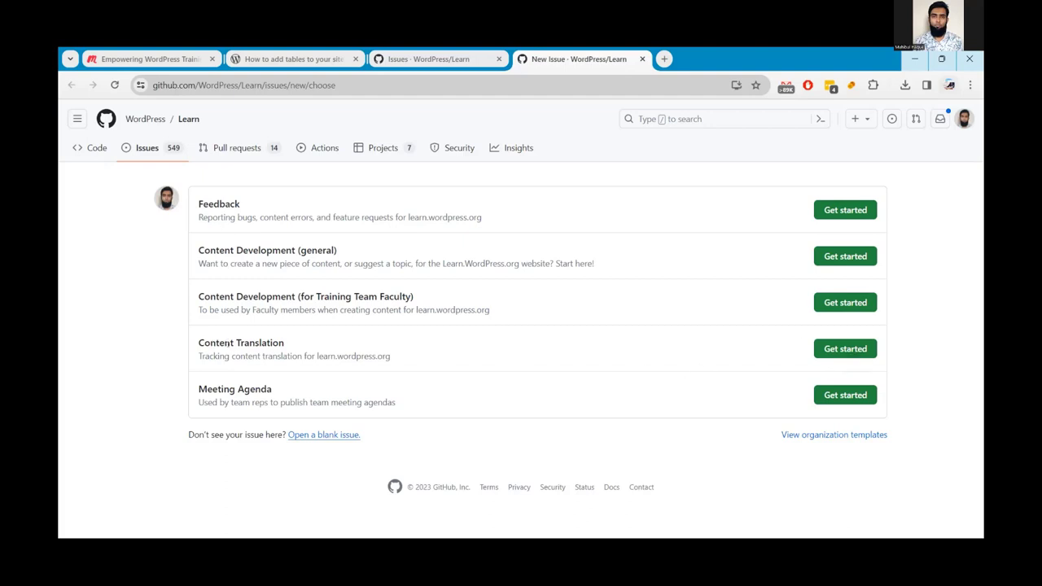
{"action": "left_click", "coordinate": [850, 348]}
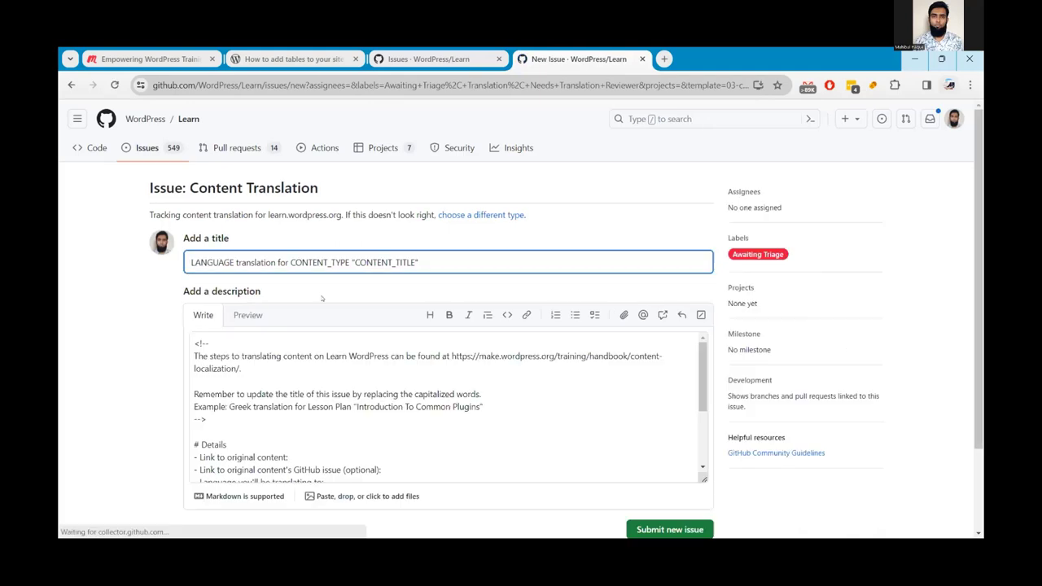
{"action": "scroll", "coordinate": [282, 359], "scroll_direction": "down", "scroll_amount": 3}
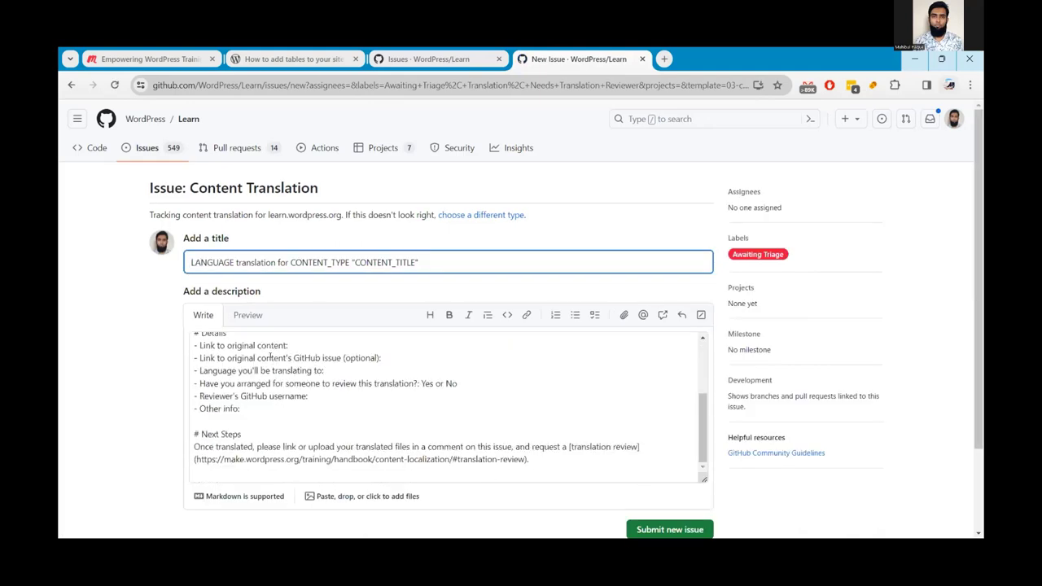
{"action": "scroll", "coordinate": [159, 362], "scroll_direction": "down", "scroll_amount": 2}
{"action": "scroll", "coordinate": [286, 339], "scroll_direction": "up", "scroll_amount": 3}
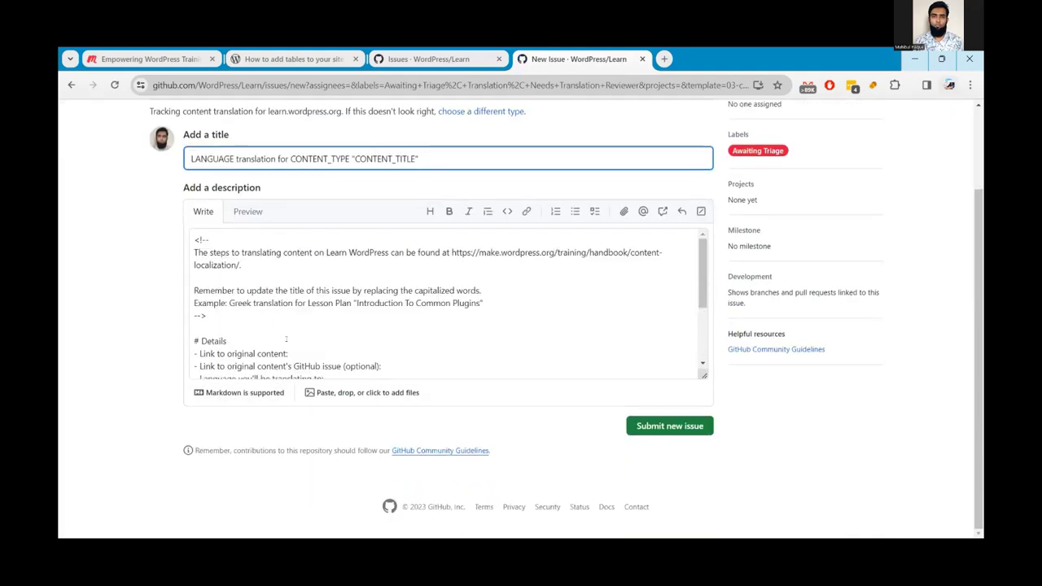
{"action": "scroll", "coordinate": [208, 329], "scroll_direction": "up", "scroll_amount": 2}
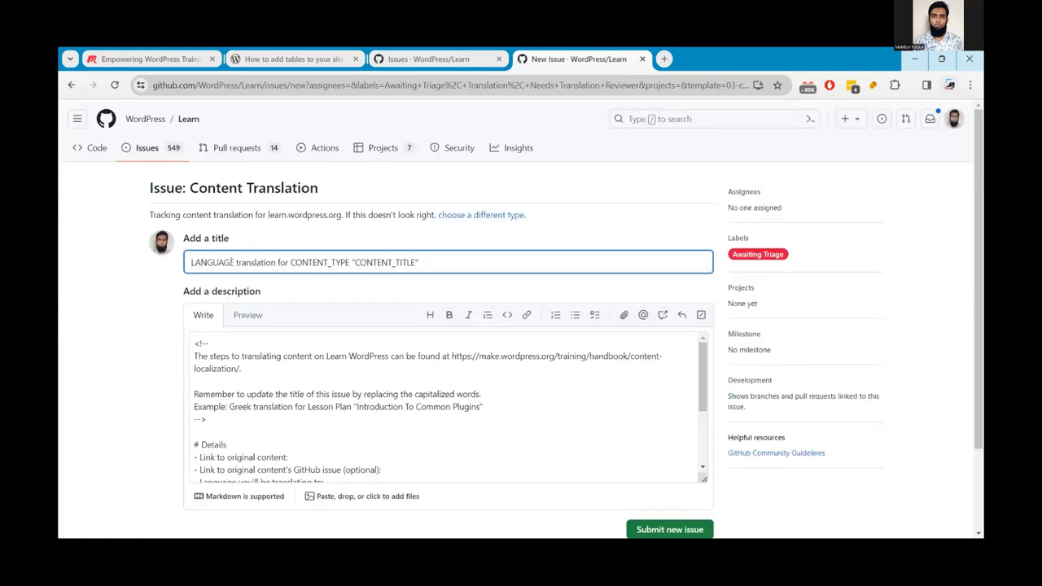
In the issue title, replace the LANGUAGE placeholder with "Bengali" and CONTENT_TYPE with "Tutorial"
{"action": "left_click_drag", "start_coordinate": [234, 262], "coordinate": [175, 260]}
{"action": "type", "text": "B"}
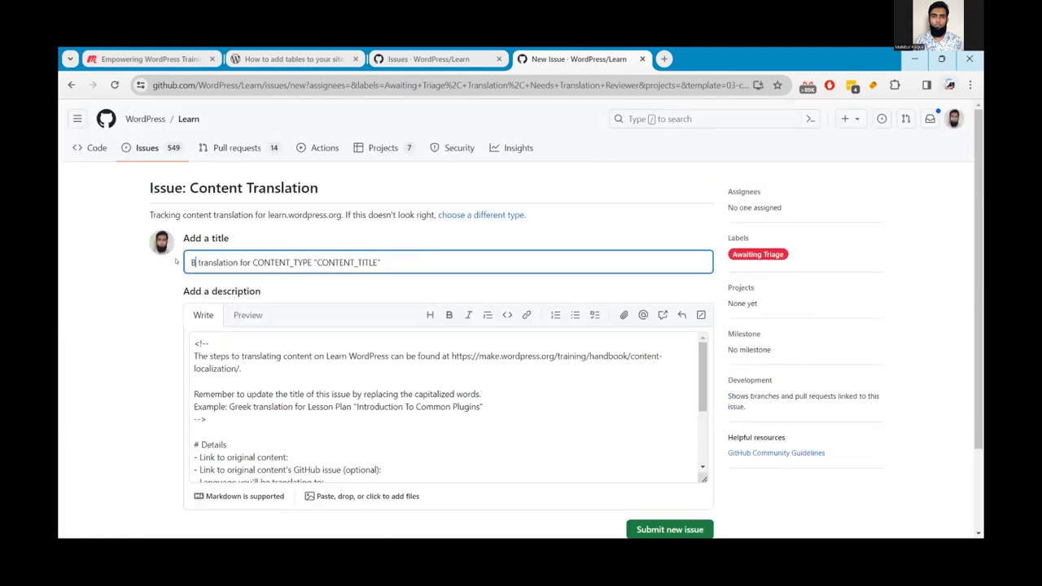
{"action": "type", "text": "engali"}
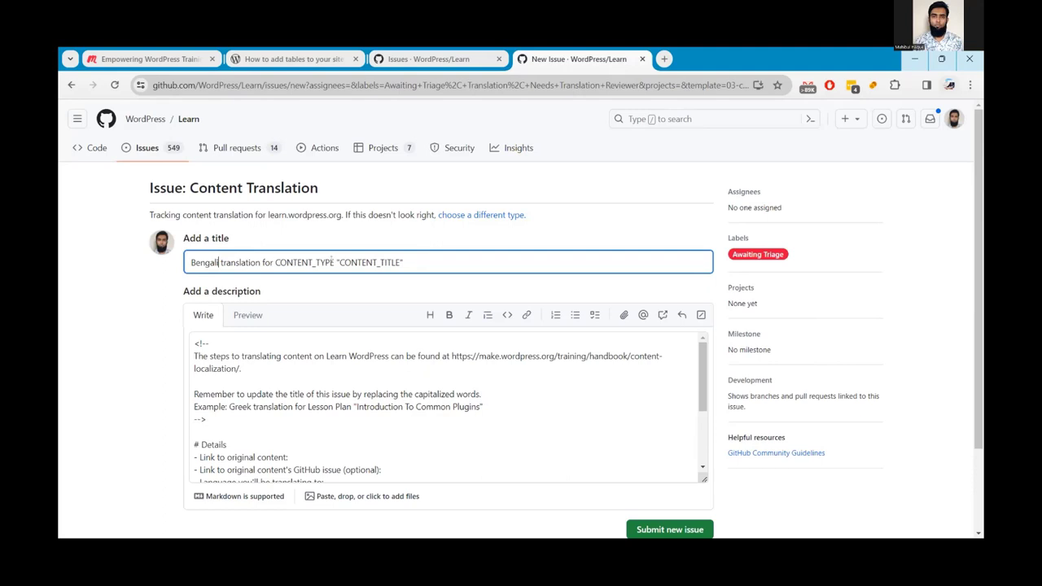
{"action": "left_click_drag", "start_coordinate": [334, 262], "coordinate": [273, 262]}
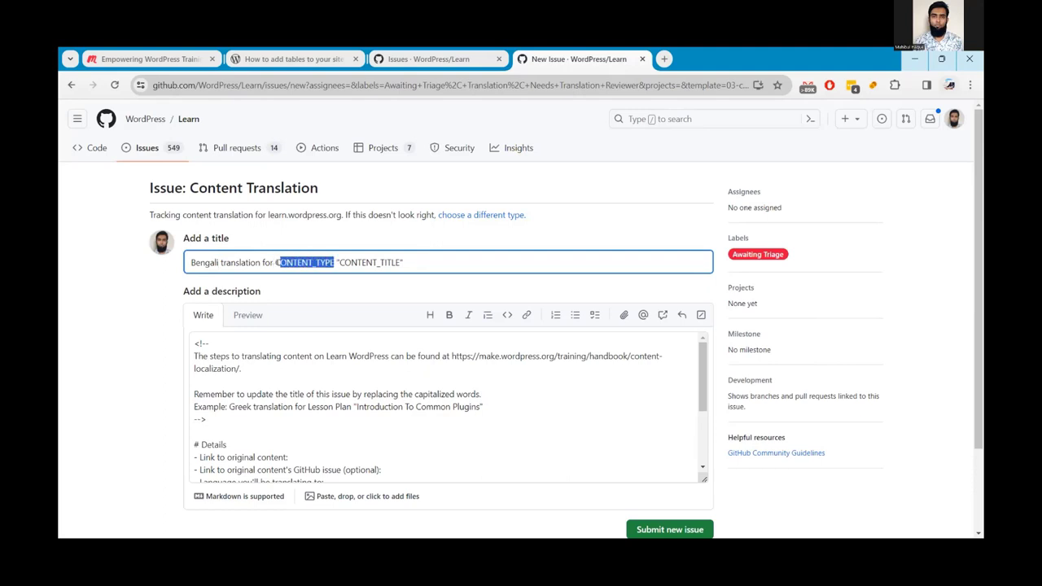
{"action": "key", "text": "BackSpace"}
{"action": "type", "text": "Tutorial"}
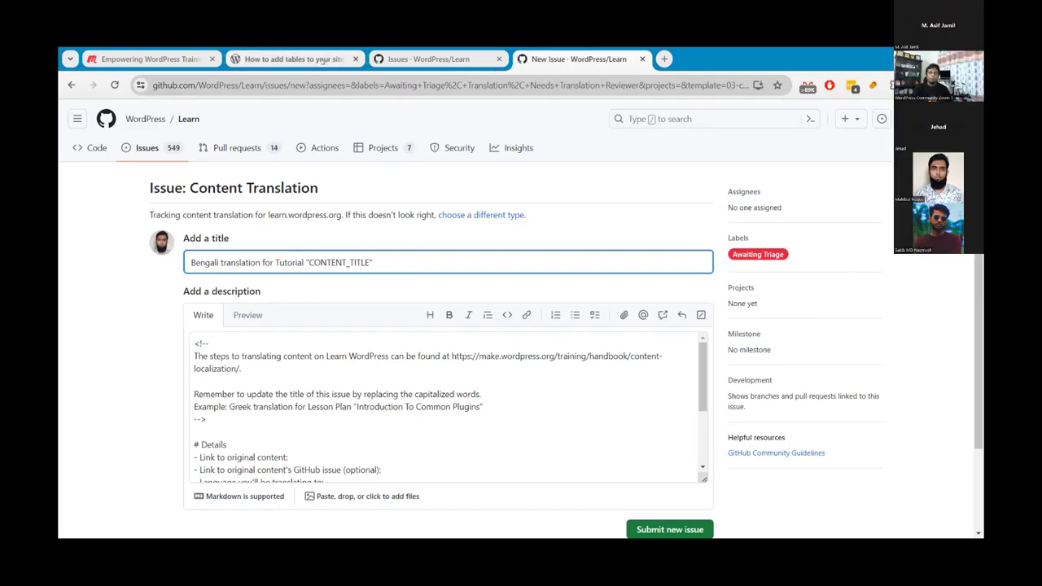
Replace the CONTENT_TITLE placeholder in the issue title with "How to add tables to your site", keeping the quotation marks
{"action": "left_click", "coordinate": [293, 59]}
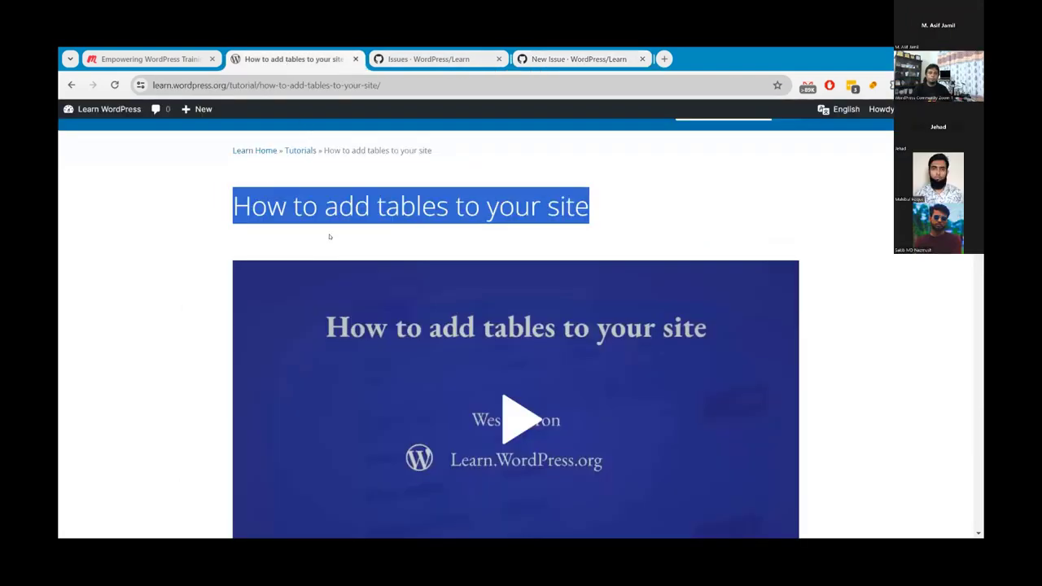
{"action": "left_click_drag", "start_coordinate": [217, 85], "coordinate": [255, 85]}
{"action": "left_click", "coordinate": [563, 59]}
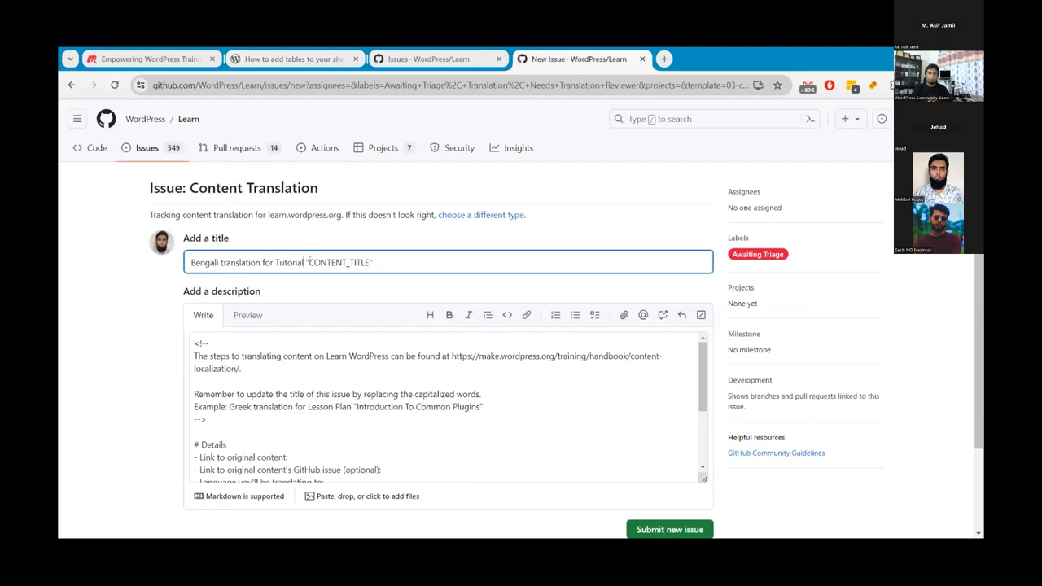
{"action": "left_click_drag", "start_coordinate": [308, 259], "coordinate": [375, 262]}
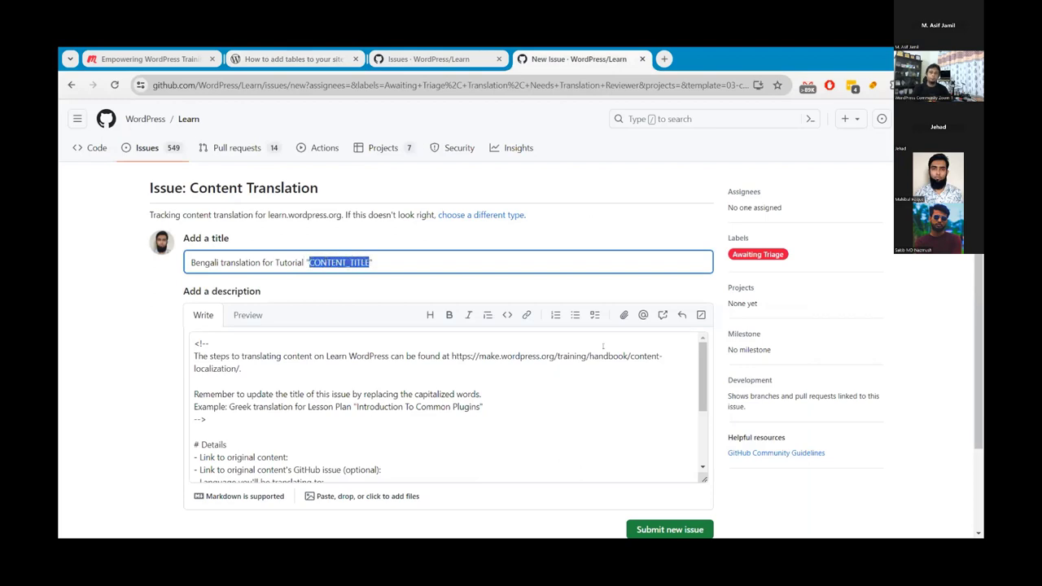
{"action": "key", "text": "ctrl+v"}
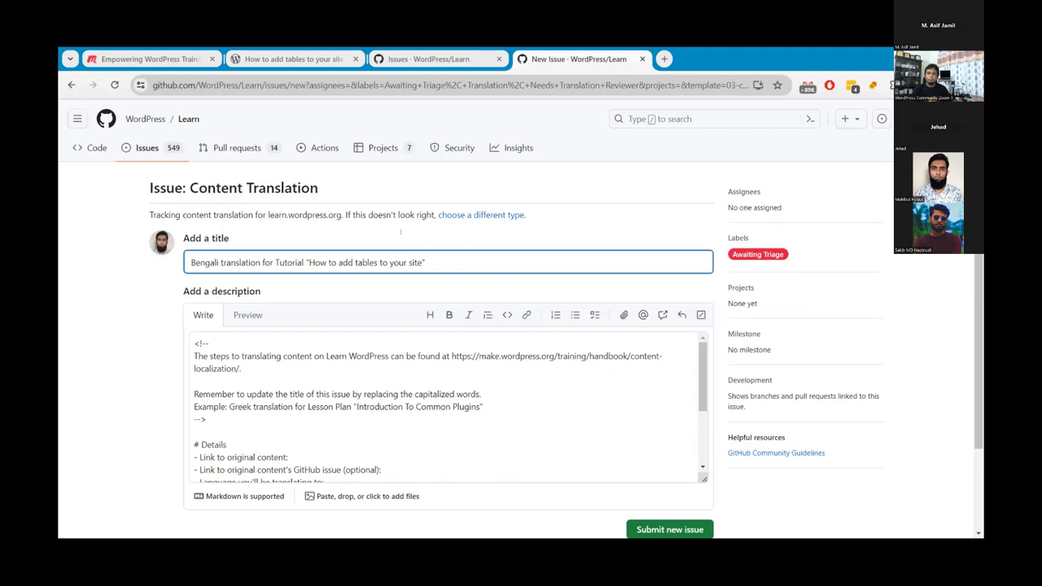
{"action": "left_click", "coordinate": [293, 59]}
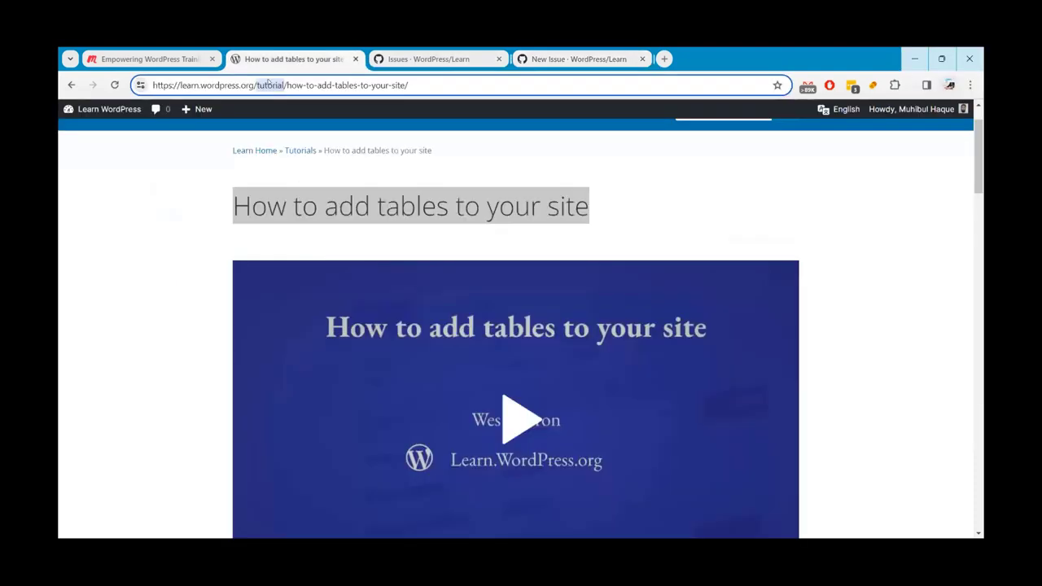
{"action": "left_click", "coordinate": [267, 85]}
{"action": "key", "text": "ctrl+c"}
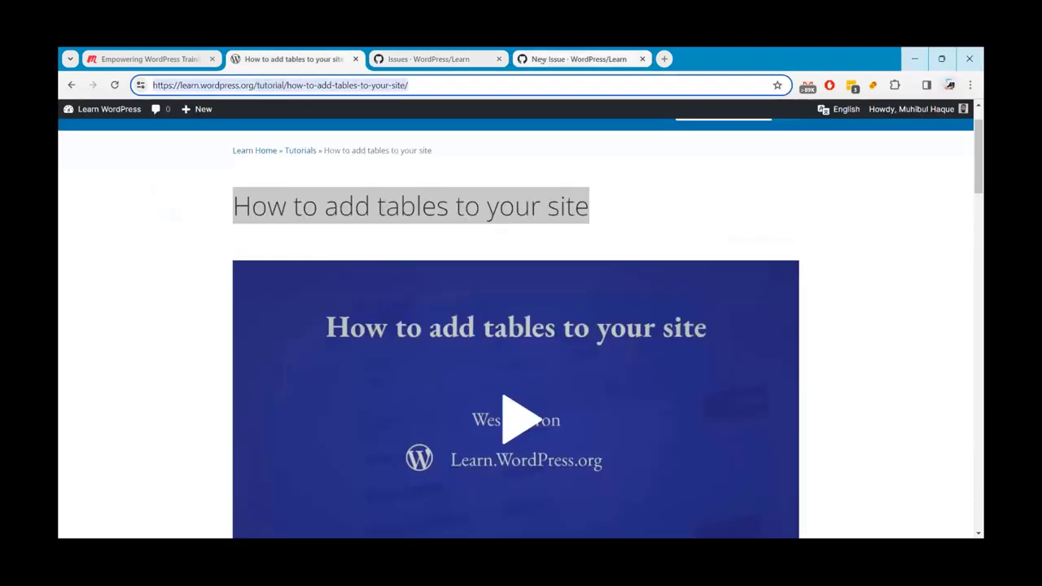
{"action": "left_click", "coordinate": [537, 58]}
{"action": "scroll", "coordinate": [367, 407], "scroll_direction": "down", "scroll_amount": 1}
{"action": "scroll", "coordinate": [366, 407], "scroll_direction": "up", "scroll_amount": 1}
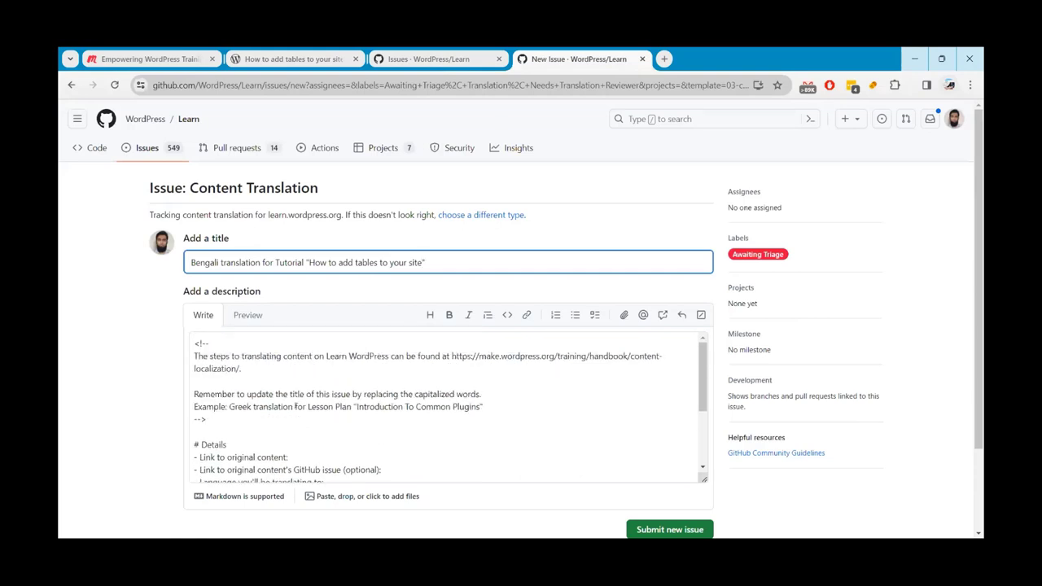
{"action": "scroll", "coordinate": [366, 407], "scroll_direction": "down", "scroll_amount": 1}
{"action": "type", "text": "\""}
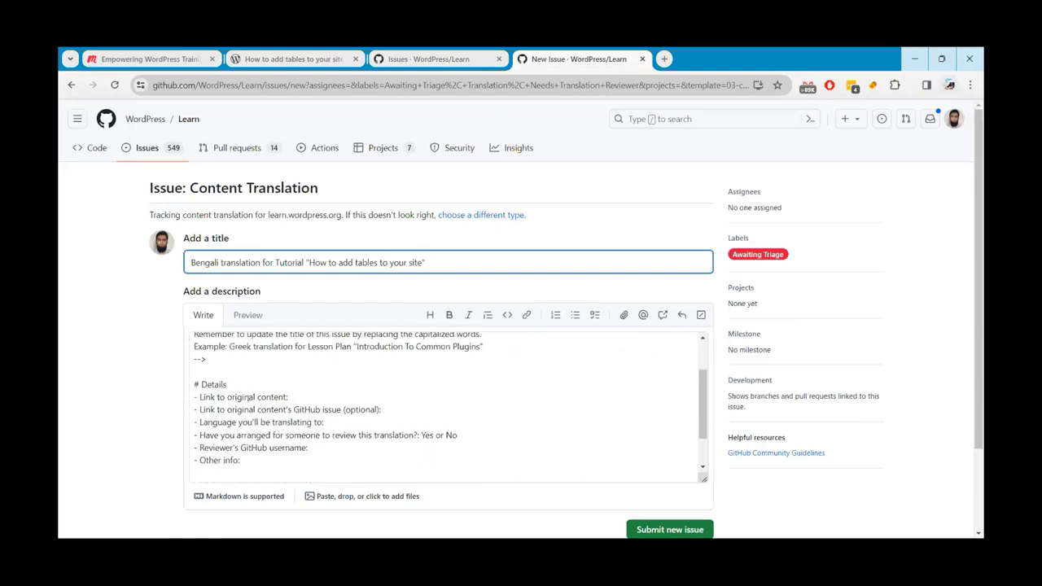
{"action": "left_click", "coordinate": [289, 397]}
{"action": "key", "text": "ctrl+v"}
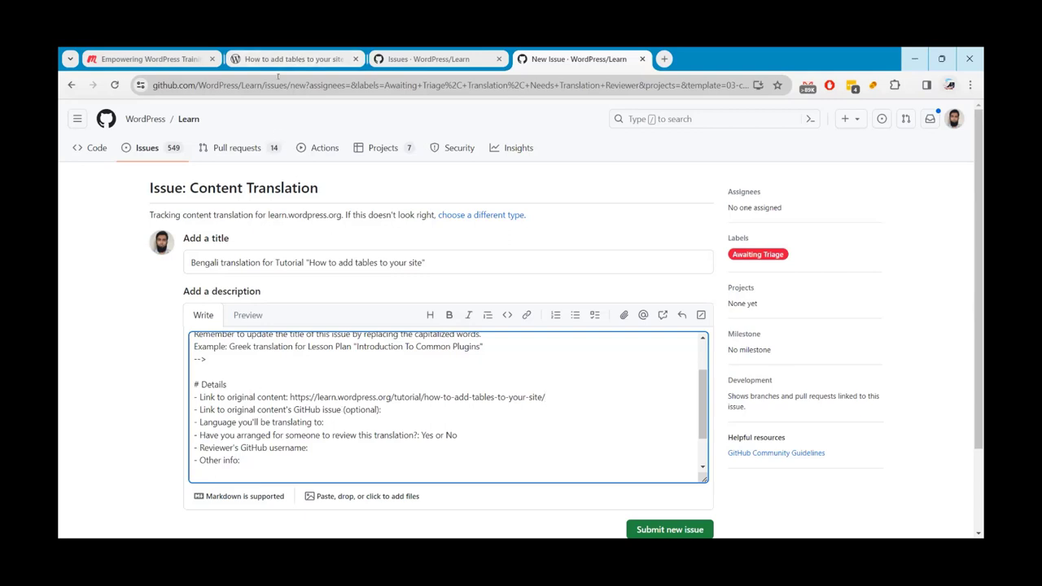
{"action": "left_click", "coordinate": [301, 59]}
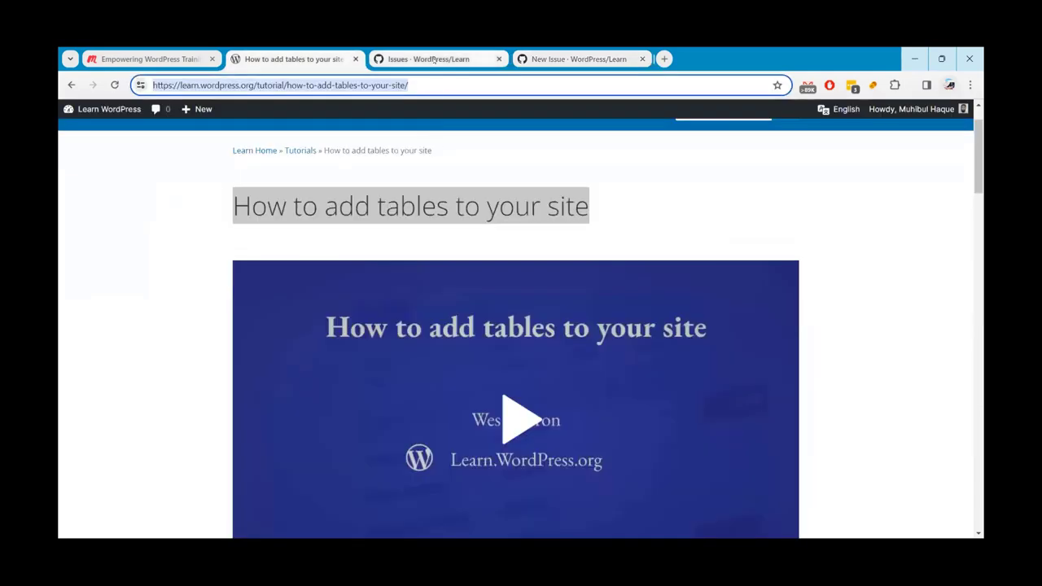
{"action": "left_click", "coordinate": [434, 60]}
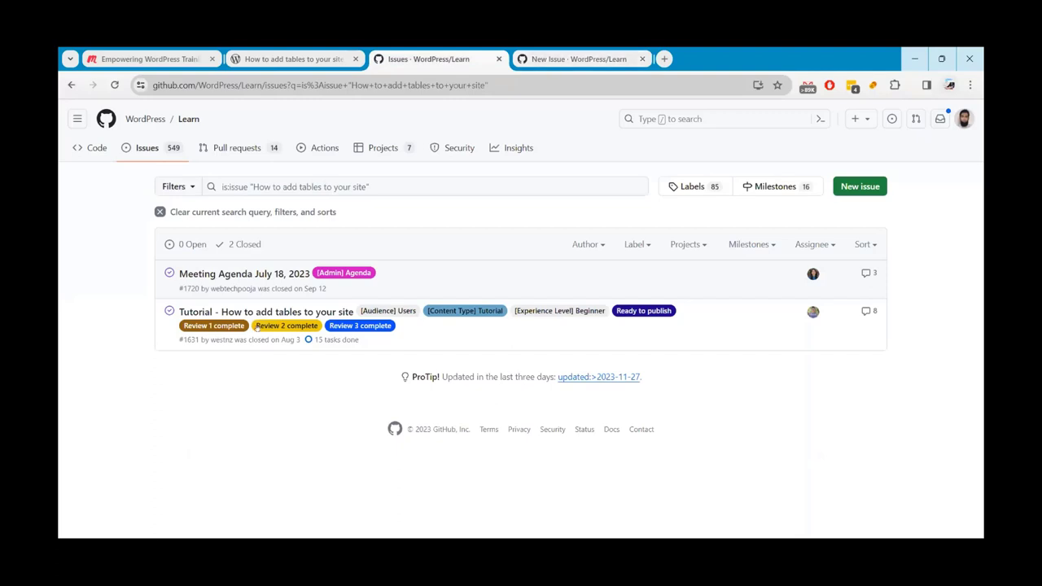
{"action": "mouse_move", "coordinate": [218, 317]}
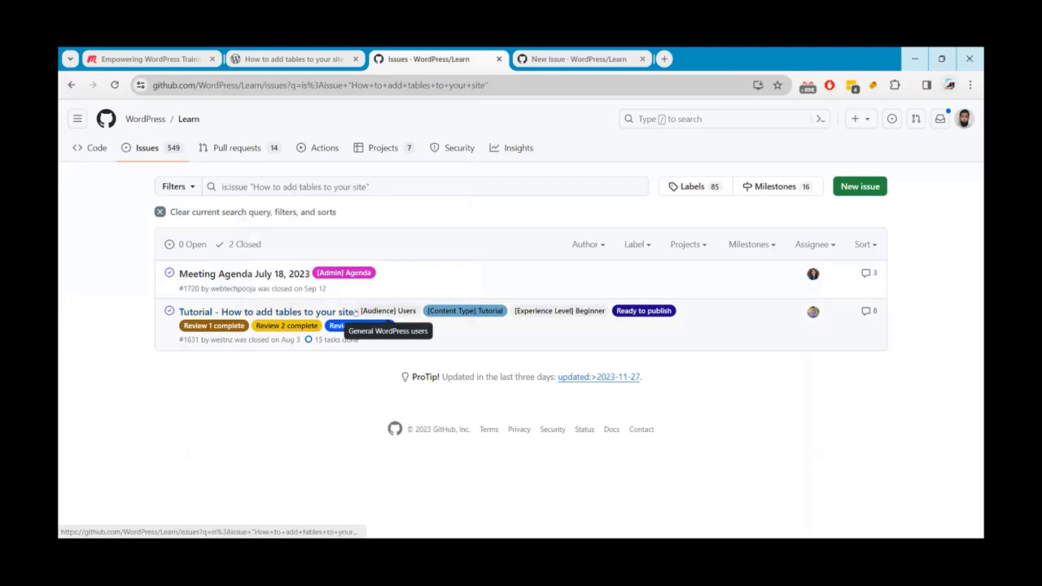
{"action": "middle_click", "coordinate": [328, 281]}
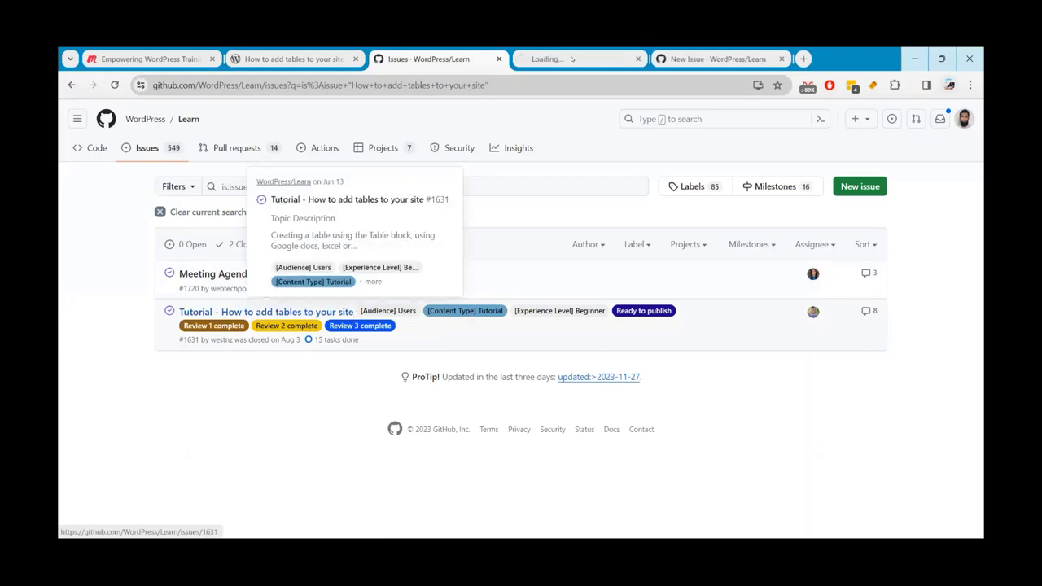
{"action": "left_click", "coordinate": [571, 58]}
{"action": "left_click", "coordinate": [570, 84]}
{"action": "key", "text": "ctrl+c"}
{"action": "key", "text": "BackSpace"}
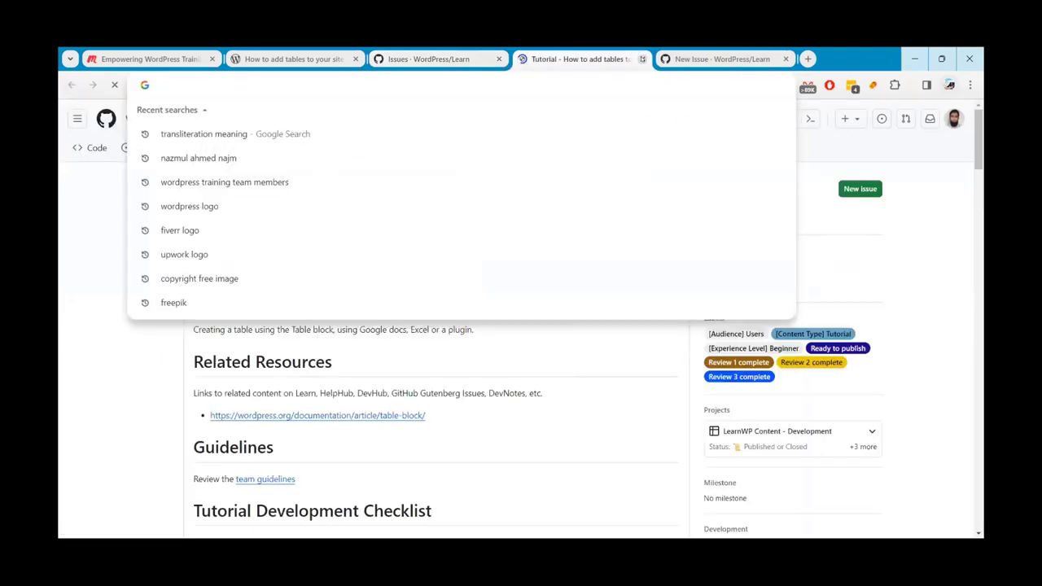
{"action": "left_click", "coordinate": [642, 59]}
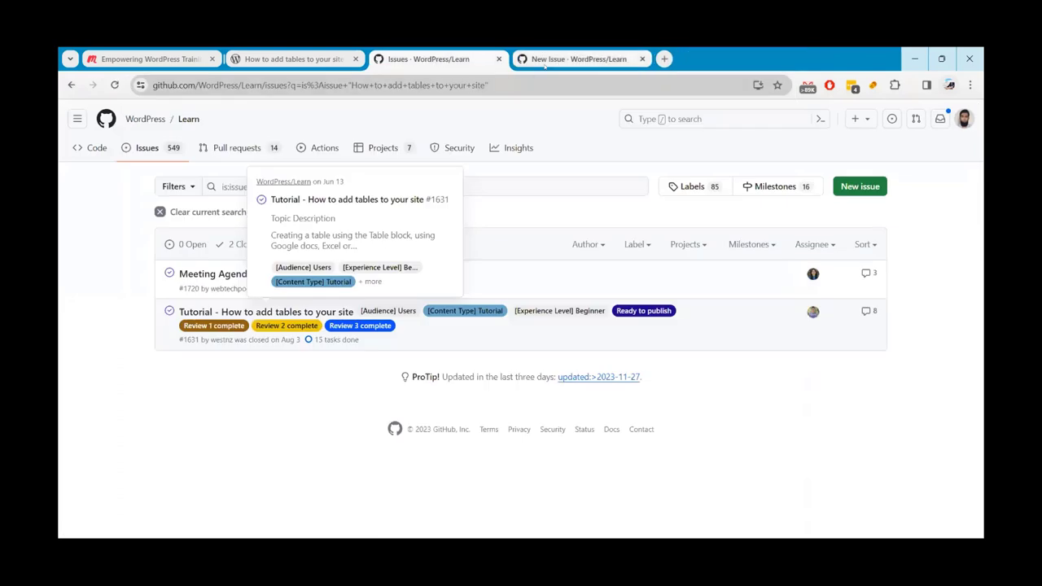
{"action": "left_click", "coordinate": [578, 59]}
{"action": "left_click", "coordinate": [387, 408]}
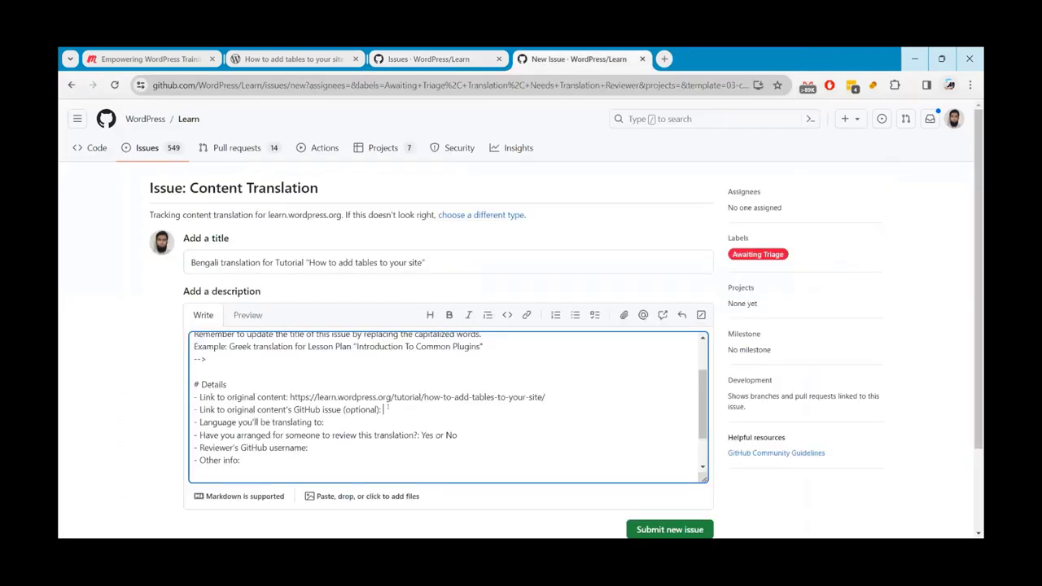
{"action": "key", "text": "ctrl+v"}
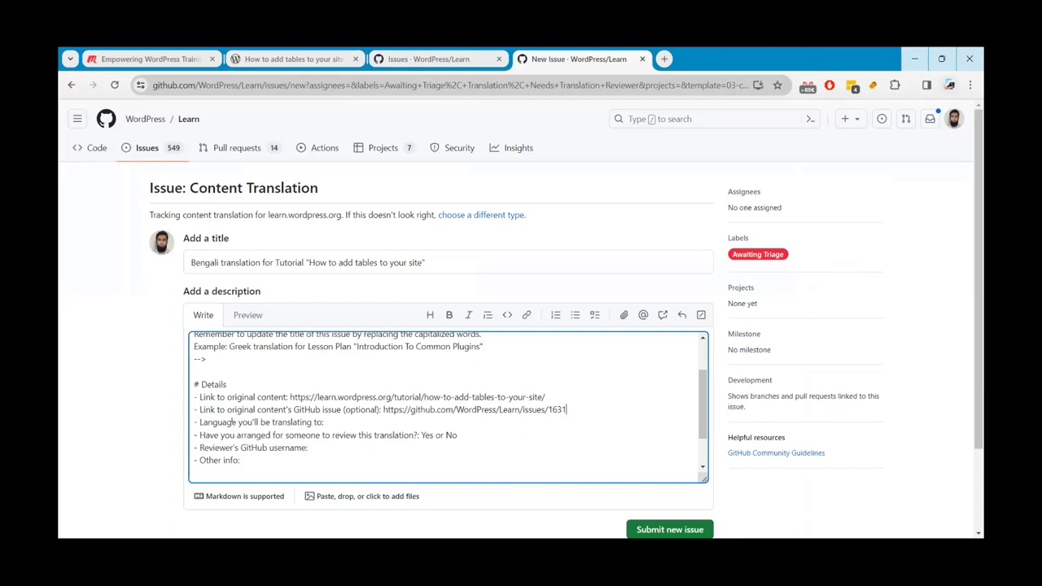
Enter "Bengali" after "Language you'll be translating to:" in the issue description
{"action": "left_click", "coordinate": [330, 421]}
{"action": "type", "text": "Bengali"}
{"action": "scroll", "coordinate": [330, 421], "scroll_direction": "down", "scroll_amount": 1}
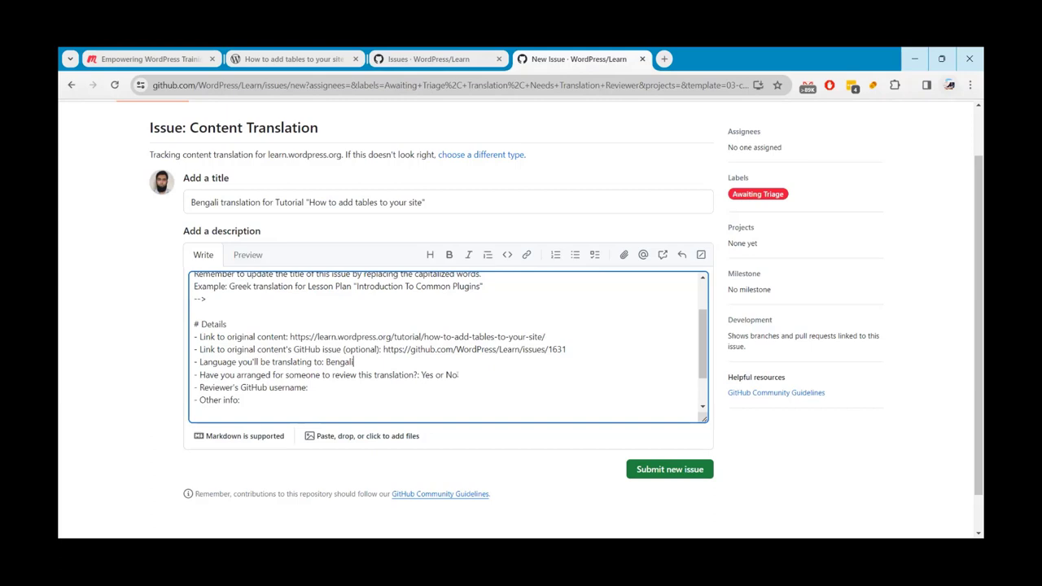
{"action": "scroll", "coordinate": [114, 375], "scroll_direction": "down", "scroll_amount": 1}
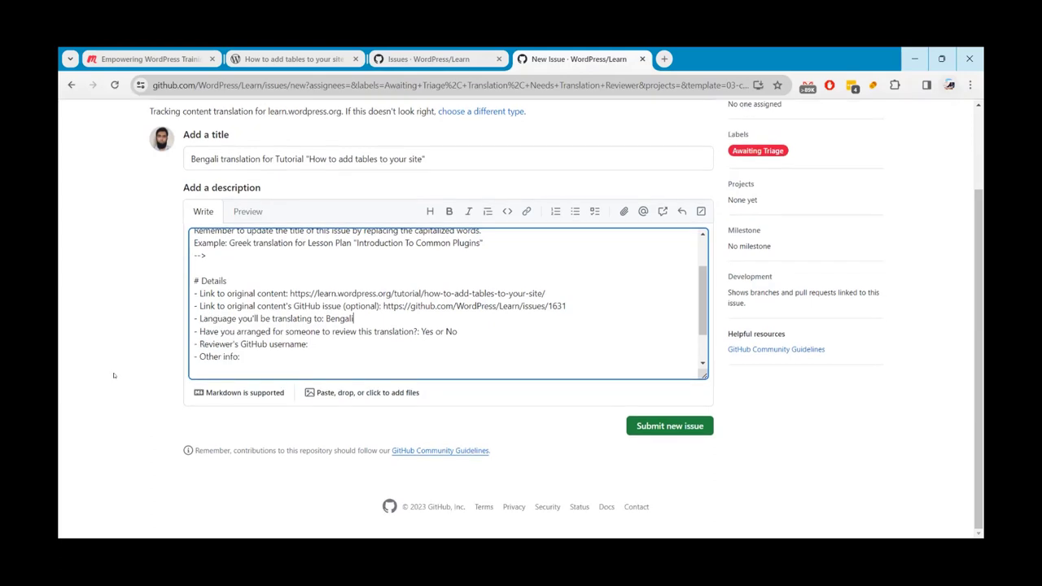
{"action": "left_click", "coordinate": [316, 345]}
{"action": "type", "text": "@"}
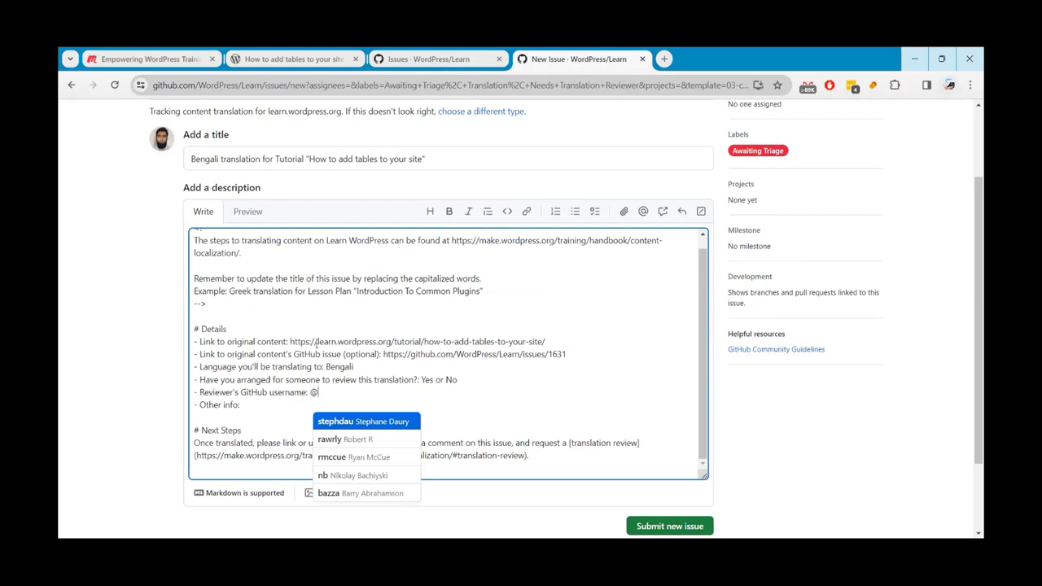
{"action": "type", "text": "huzai"}
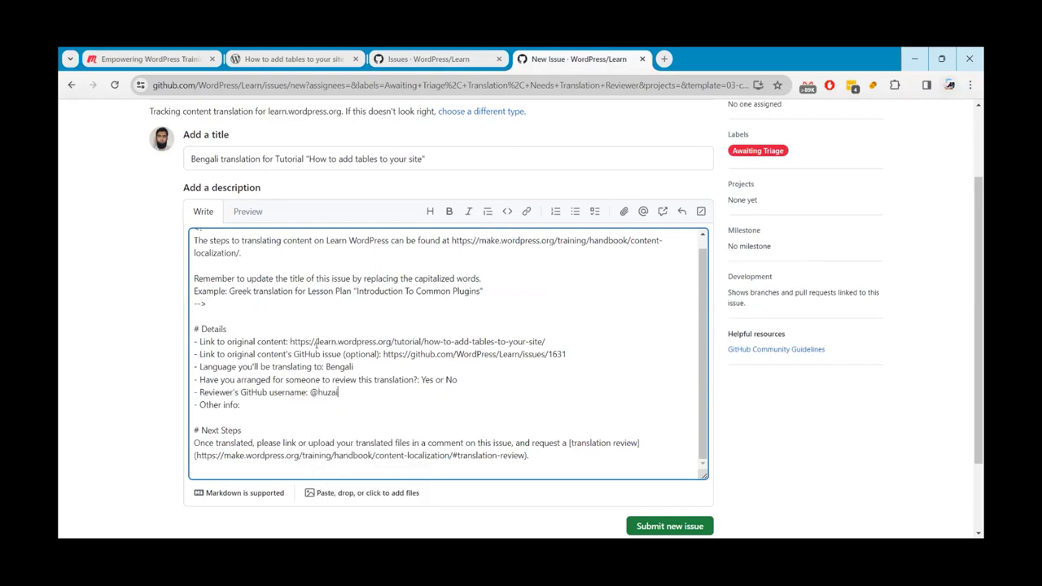
{"action": "key", "text": "BackSpace"}
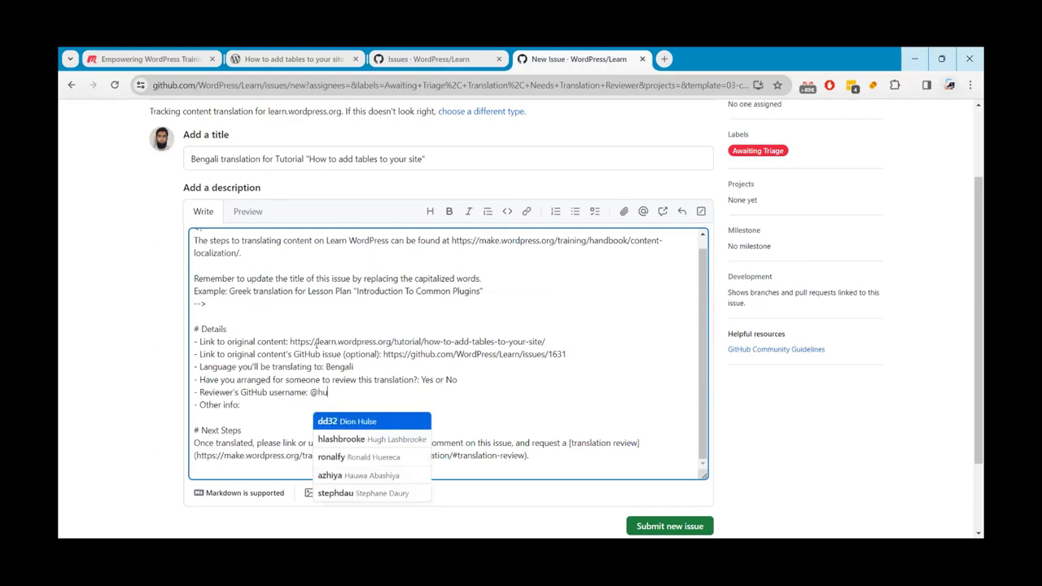
{"action": "key", "text": "Escape"}
{"action": "key", "text": "BackSpace"}
{"action": "key", "text": "BackSpace"}
{"action": "key", "text": "BackSpace"}
{"action": "key", "text": "BackSpace"}
{"action": "key", "text": "BackSpace"}
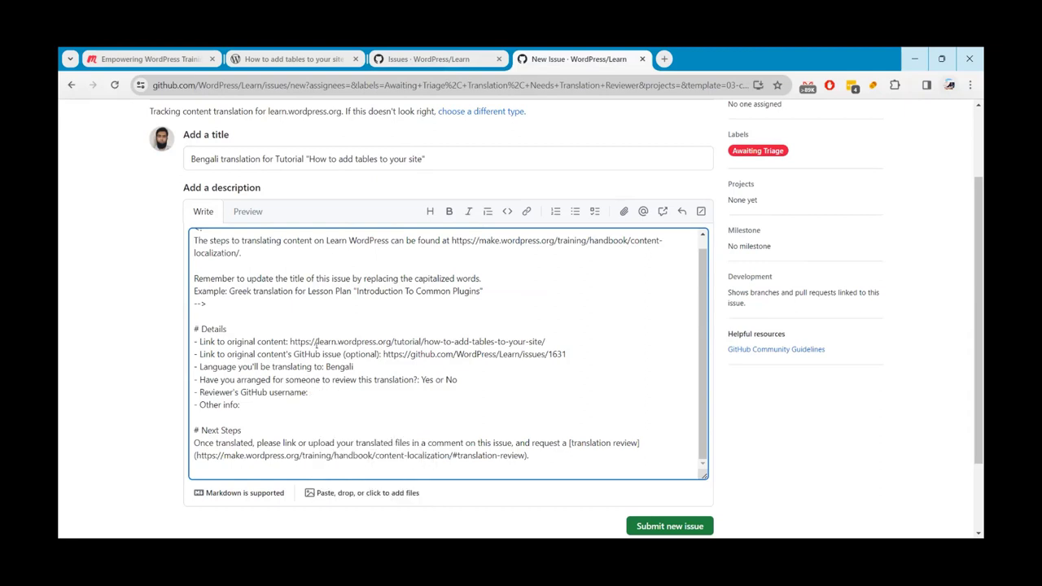
{"action": "type", "text": "@"}
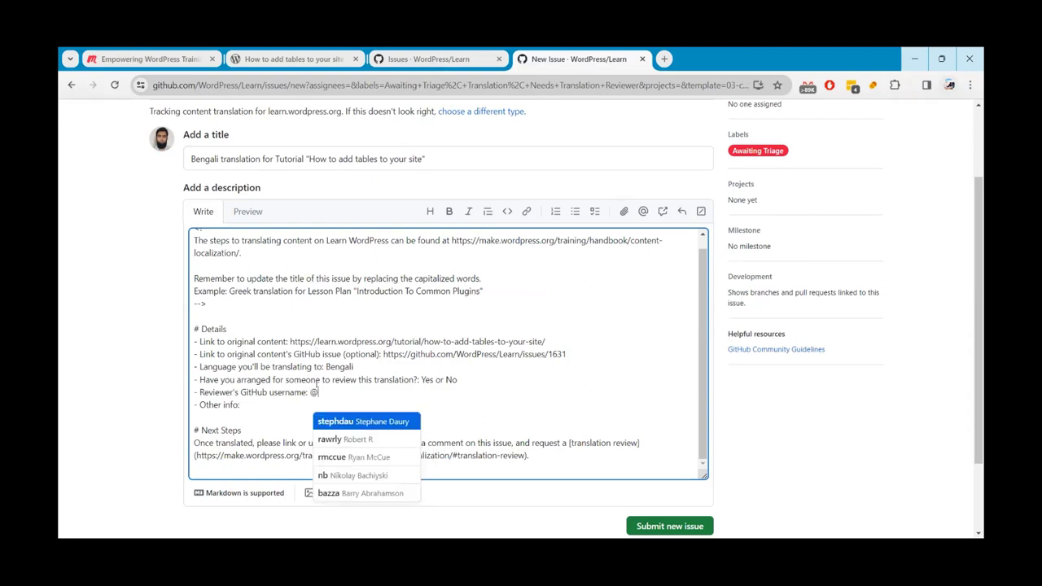
{"action": "key", "text": "BackSpace"}
Check the completed title and description, leaving the reviewer's username blank, and submit the new issue
{"action": "scroll", "coordinate": [316, 386], "scroll_direction": "down", "scroll_amount": 1}
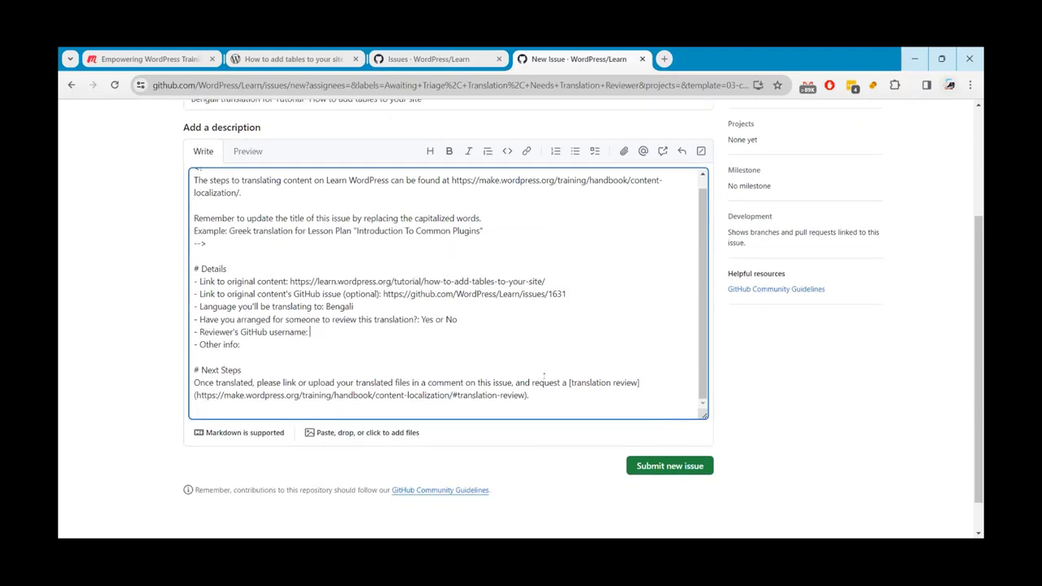
{"action": "scroll", "coordinate": [347, 356], "scroll_direction": "up", "scroll_amount": 3}
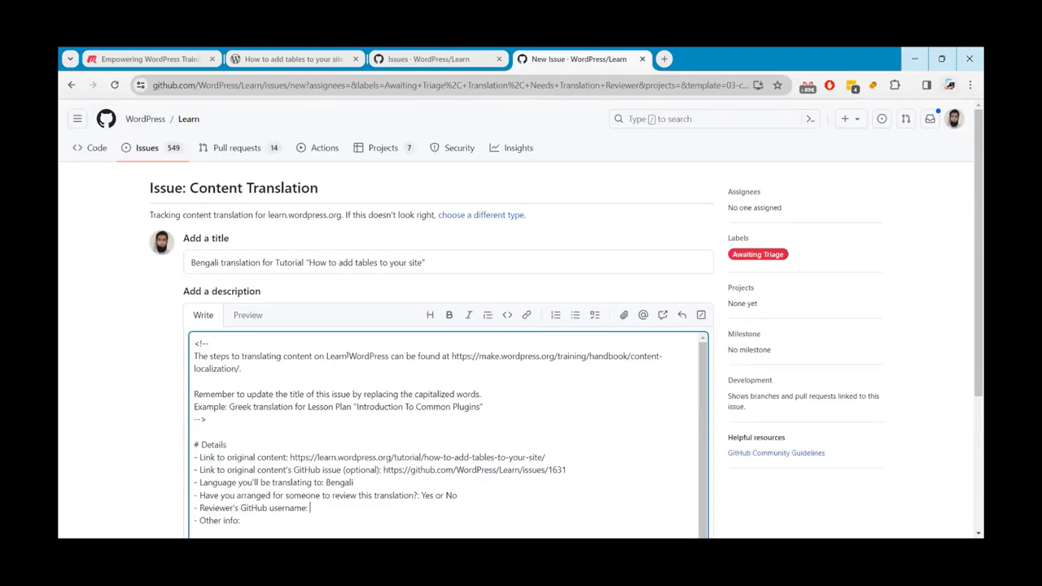
{"action": "scroll", "coordinate": [756, 376], "scroll_direction": "down", "scroll_amount": 3}
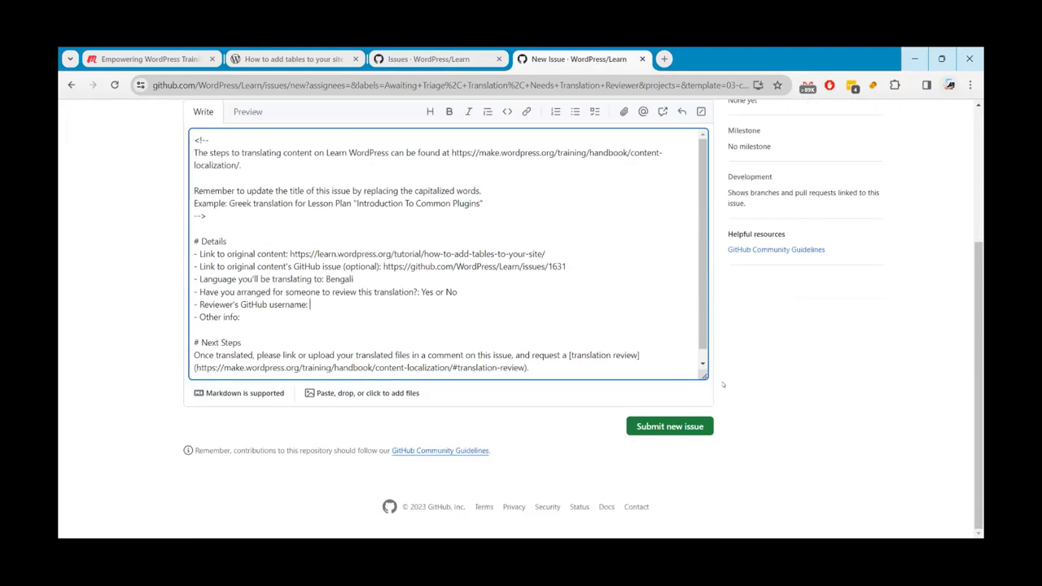
{"action": "left_click", "coordinate": [651, 427]}
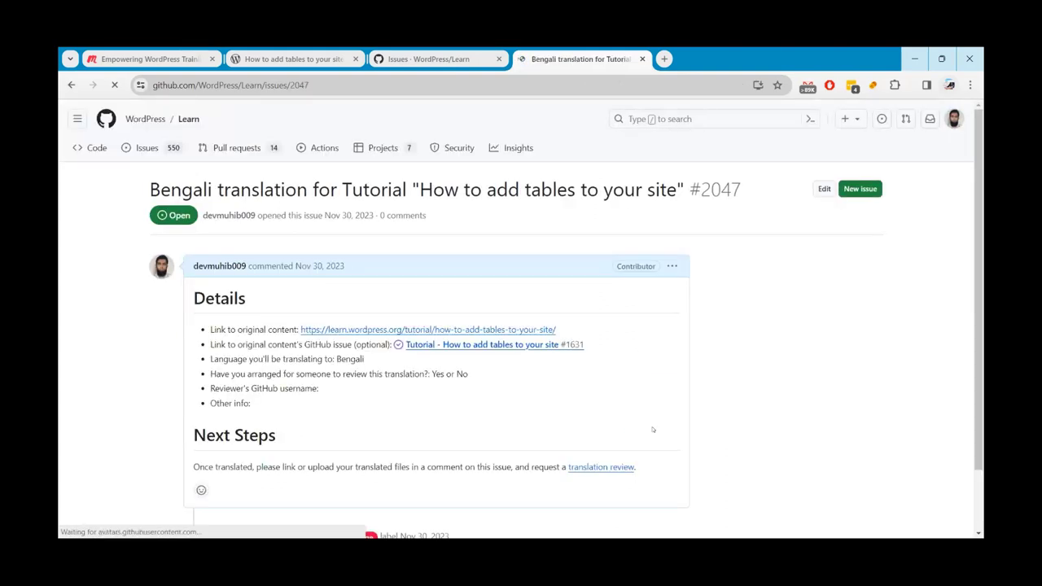
Look through the submitted issue's details, next steps and comment area, and check the original tutorial page
{"action": "scroll", "coordinate": [468, 407], "scroll_direction": "down", "scroll_amount": 2}
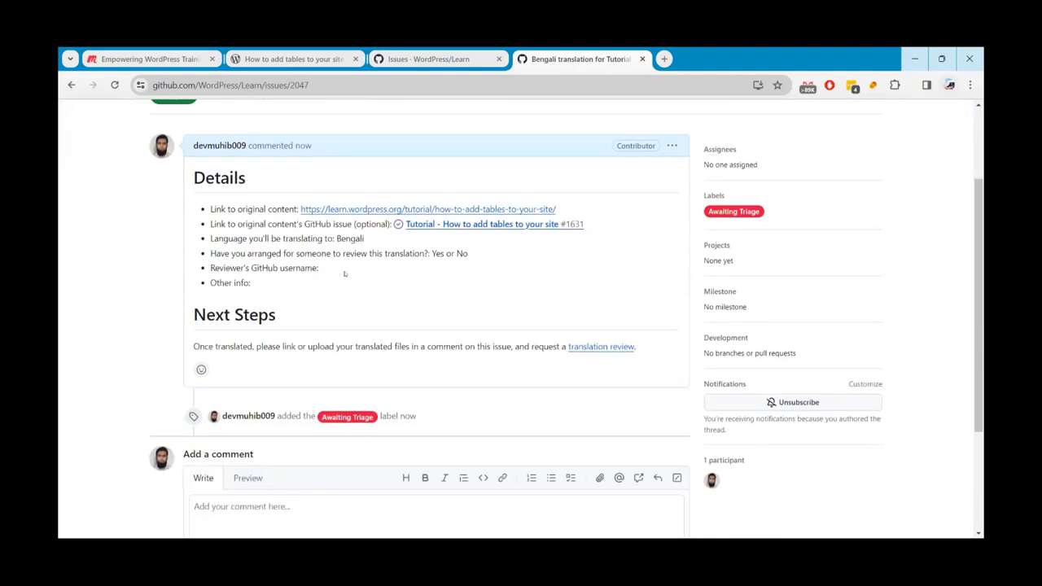
{"action": "scroll", "coordinate": [361, 316], "scroll_direction": "down", "scroll_amount": 1}
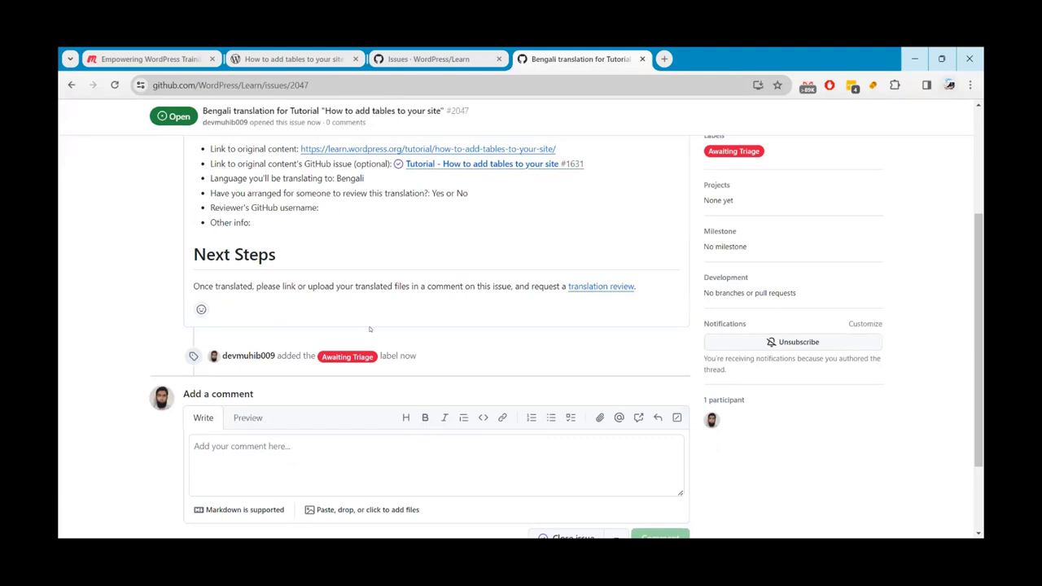
{"action": "scroll", "coordinate": [302, 381], "scroll_direction": "down", "scroll_amount": 2}
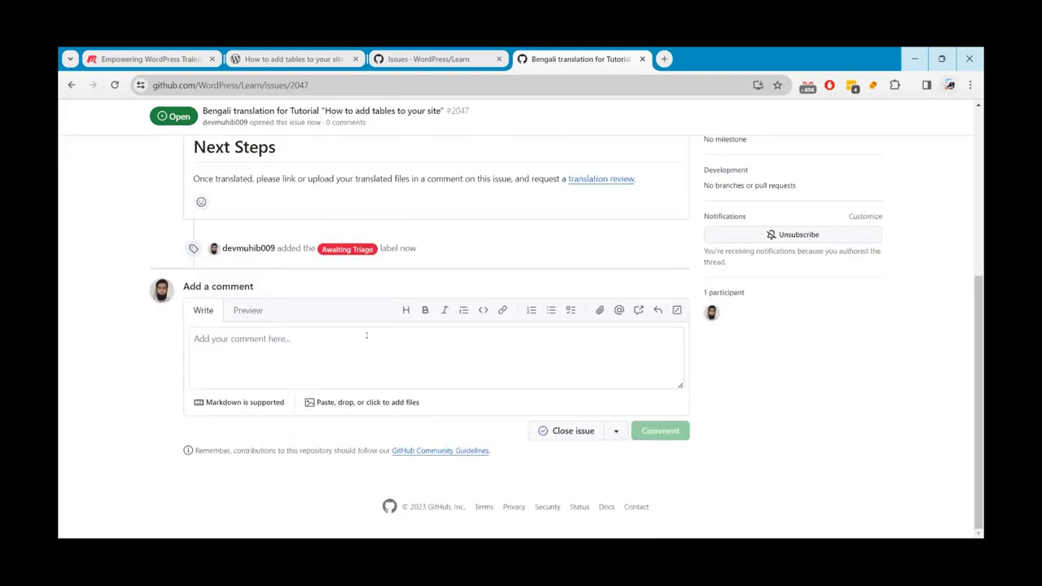
{"action": "scroll", "coordinate": [367, 335], "scroll_direction": "up", "scroll_amount": 4}
{"action": "left_click", "coordinate": [293, 60]}
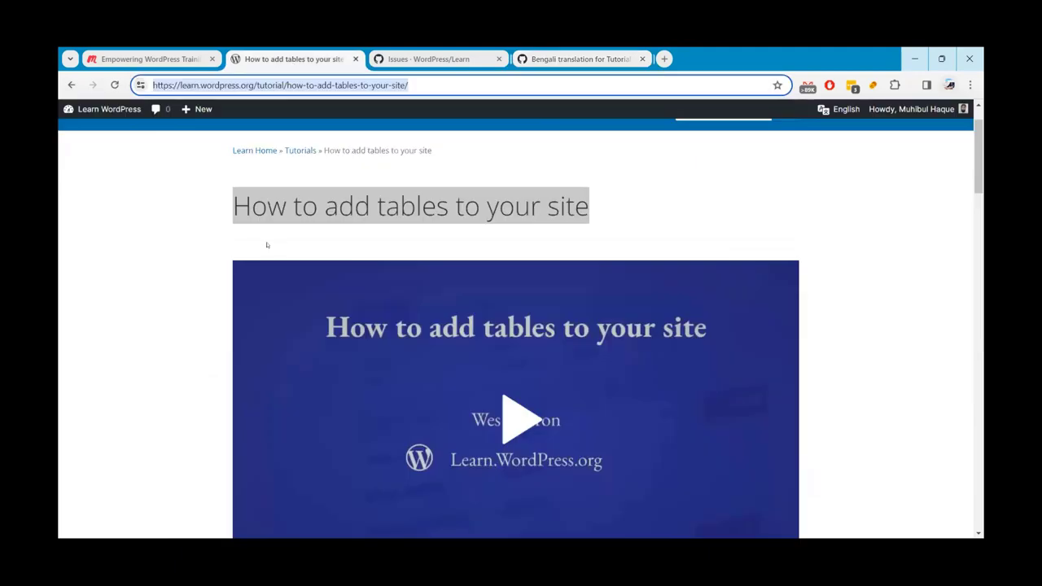
{"action": "left_click", "coordinate": [550, 63]}
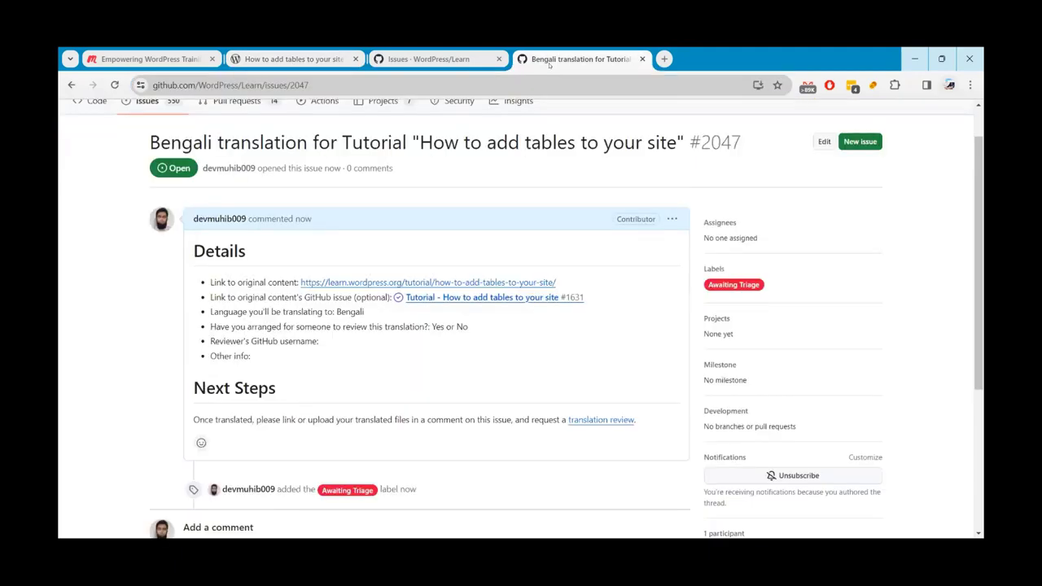
{"action": "scroll", "coordinate": [302, 398], "scroll_direction": "down", "scroll_amount": 3}
{"action": "left_click", "coordinate": [303, 396]}
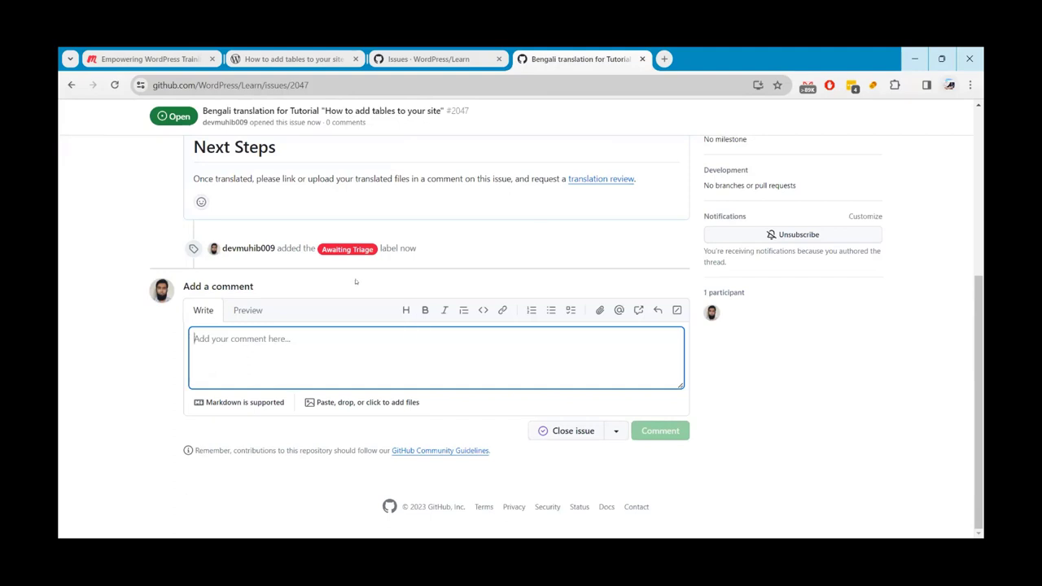
{"action": "scroll", "coordinate": [292, 300], "scroll_direction": "up", "scroll_amount": 1}
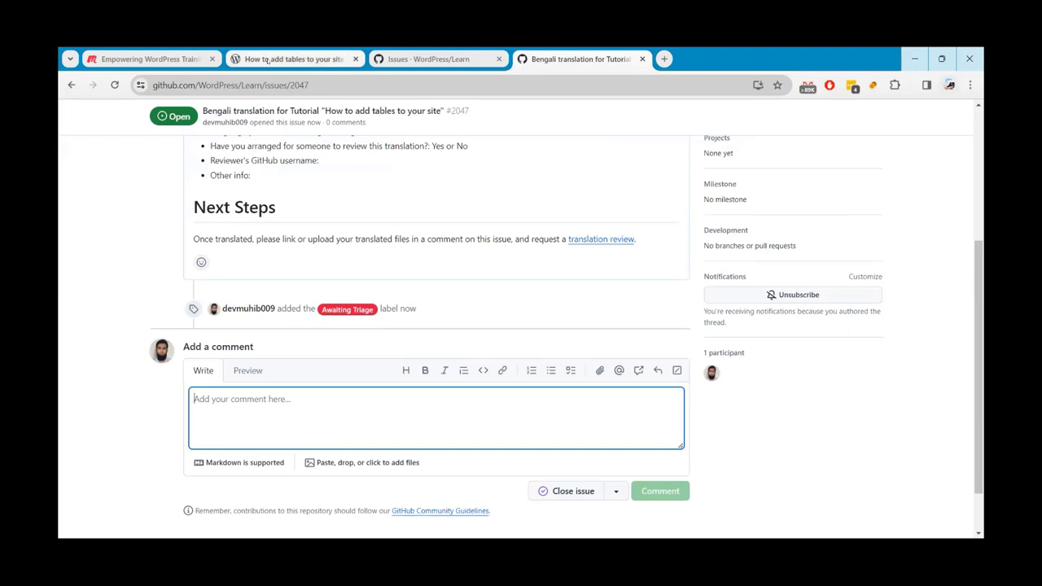
{"action": "left_click", "coordinate": [285, 58]}
{"action": "left_click", "coordinate": [330, 236]}
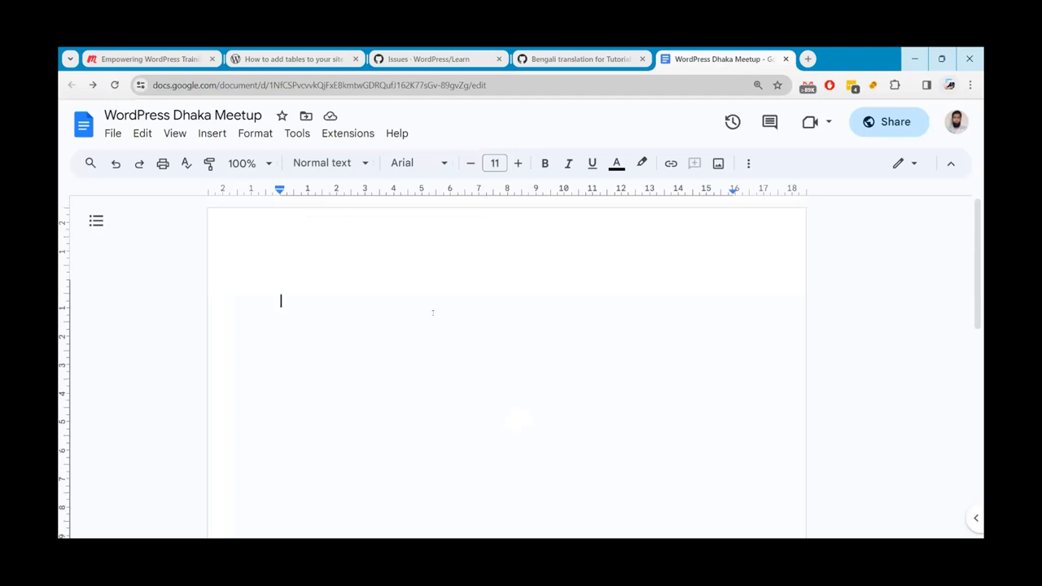
Copy the tutorial's title and rename the blank Google Docs document "How to add tables to your site Translation"
{"action": "left_click", "coordinate": [286, 61]}
{"action": "left_click_drag", "start_coordinate": [233, 203], "coordinate": [586, 210]}
{"action": "key", "text": "ctrl+c"}
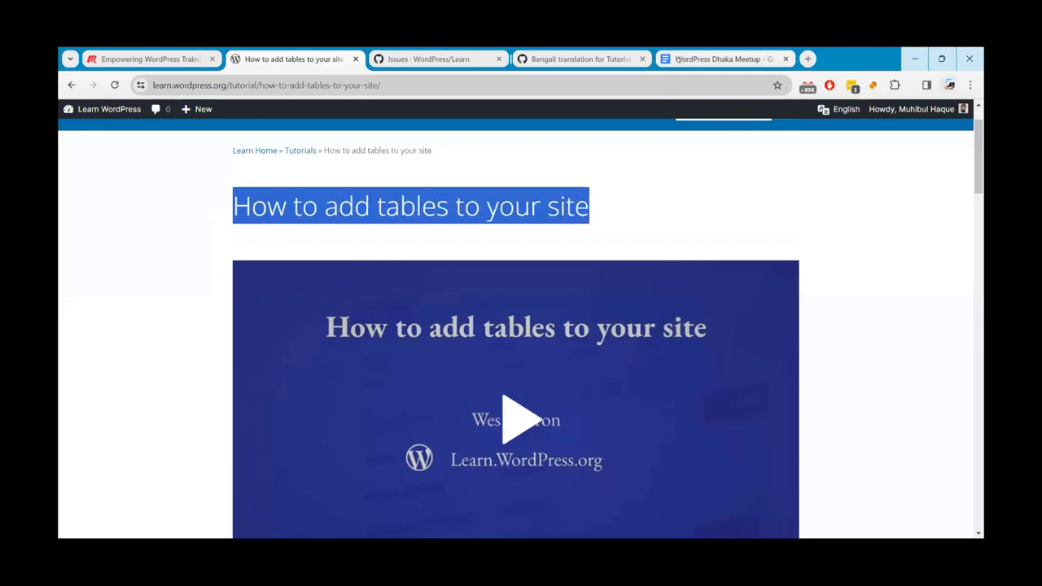
{"action": "left_click", "coordinate": [733, 59]}
{"action": "left_click", "coordinate": [163, 115]}
{"action": "key", "text": "ctrl+v"}
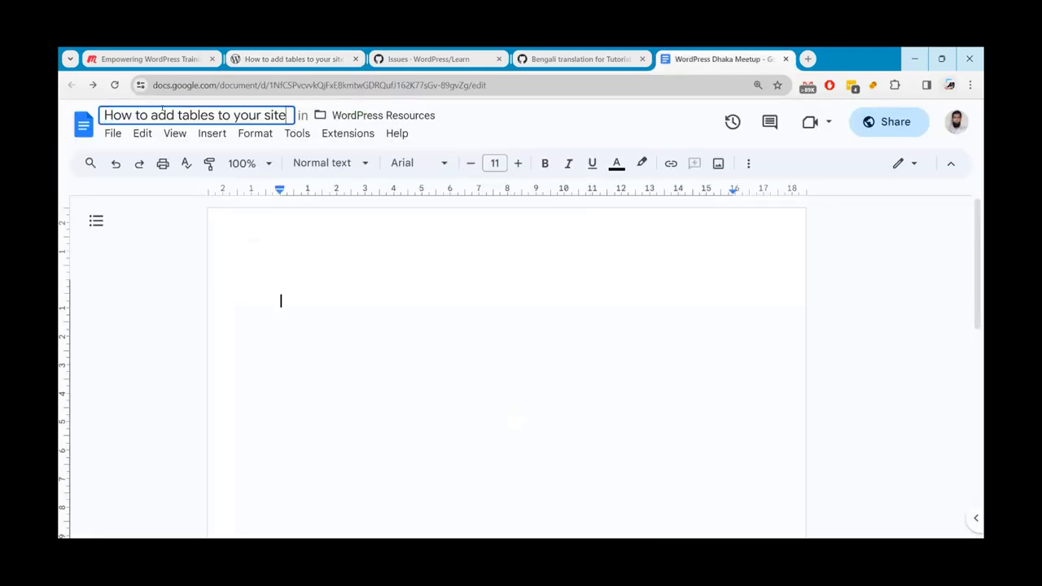
{"action": "type", "text": "Tran"}
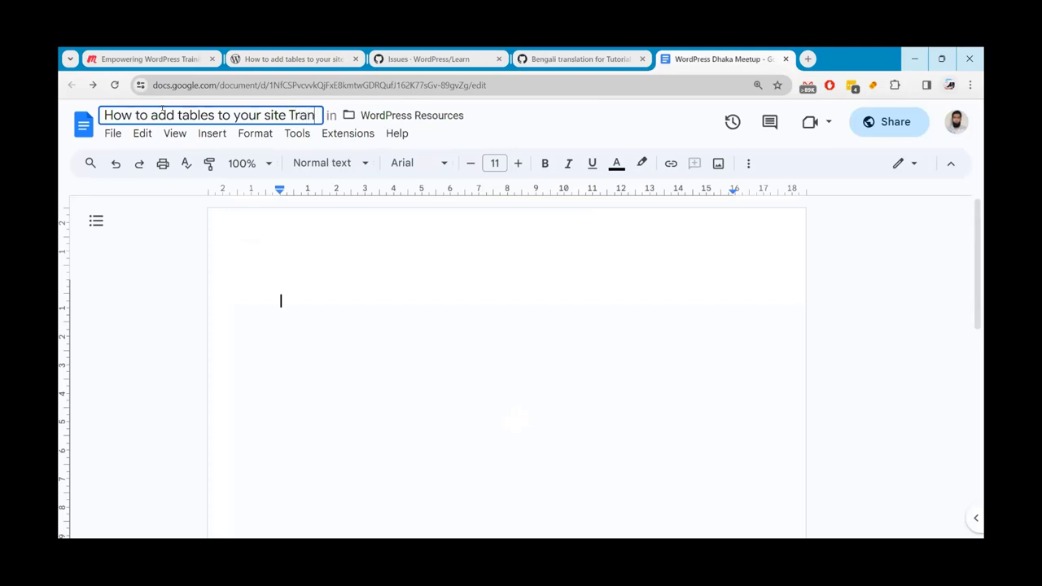
{"action": "type", "text": "slation"}
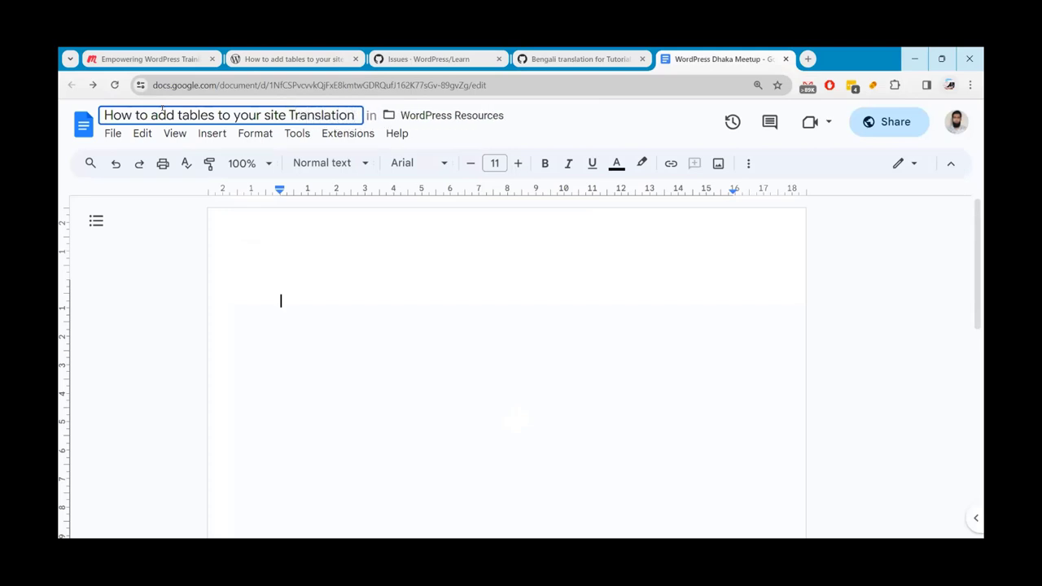
{"action": "key", "text": "Return"}
{"action": "left_click", "coordinate": [389, 251]}
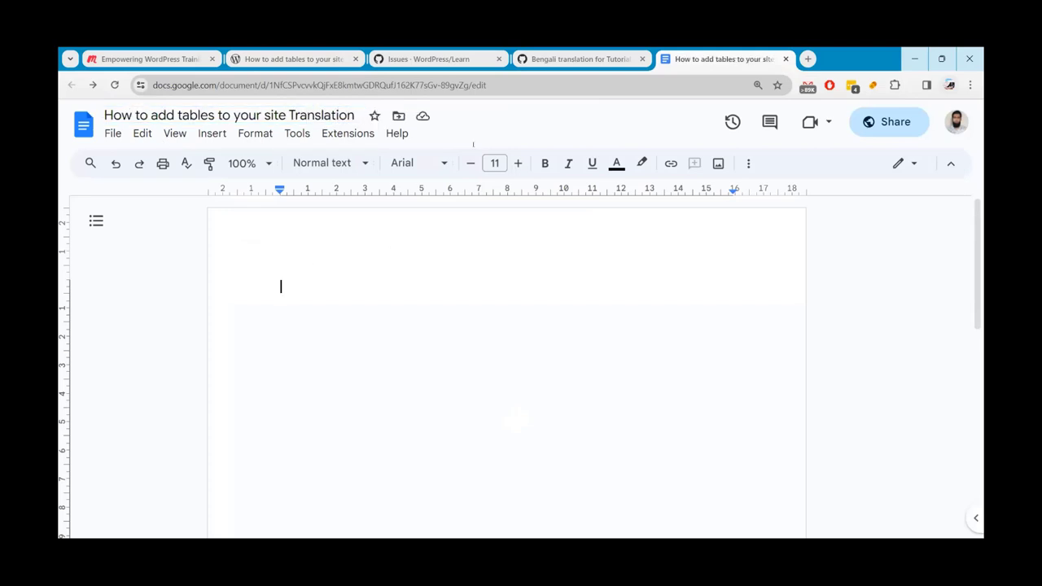
Review the original tutorial's title and transcript through to the presenters section, and check the translation document's sharing settings
{"action": "left_click_drag", "start_coordinate": [252, 59], "coordinate": [500, 107]}
{"action": "left_click", "coordinate": [235, 208]}
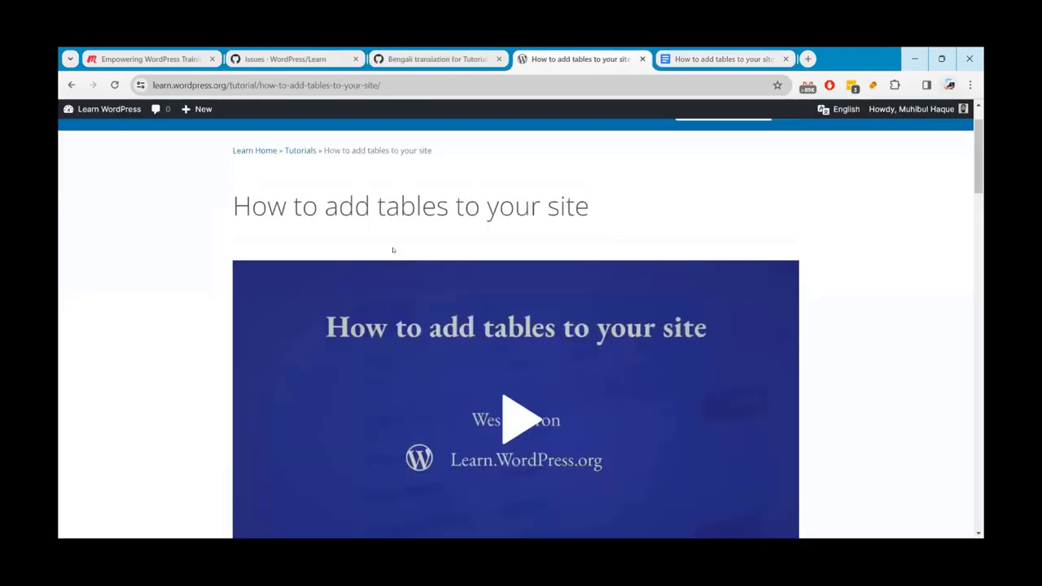
{"action": "scroll", "coordinate": [393, 250], "scroll_direction": "down", "scroll_amount": 2}
{"action": "scroll", "coordinate": [326, 217], "scroll_direction": "up", "scroll_amount": 2}
{"action": "left_click_drag", "start_coordinate": [233, 206], "coordinate": [416, 206]}
{"action": "scroll", "coordinate": [401, 316], "scroll_direction": "down", "scroll_amount": 1}
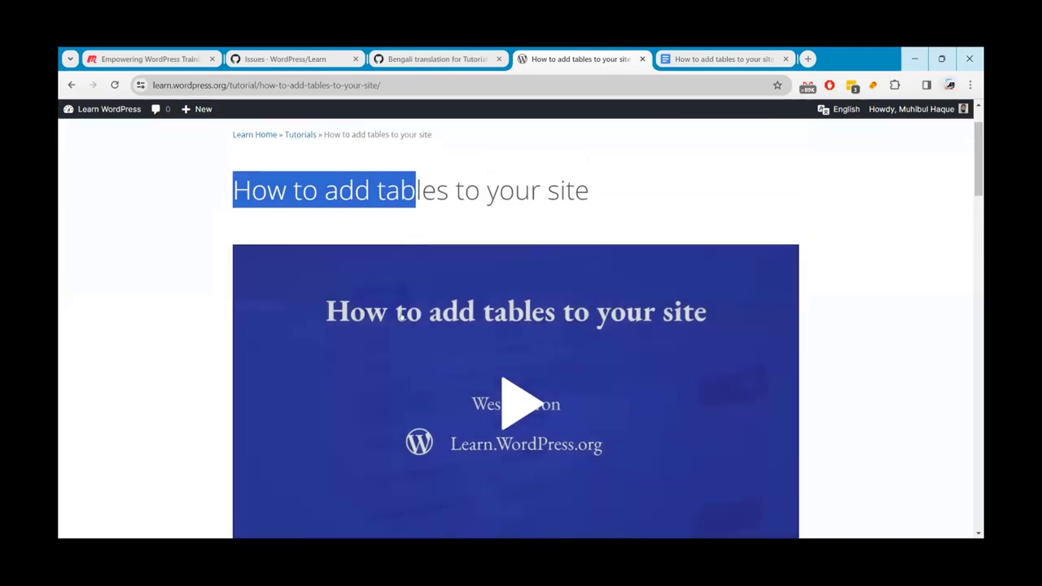
{"action": "scroll", "coordinate": [401, 316], "scroll_direction": "down", "scroll_amount": 20}
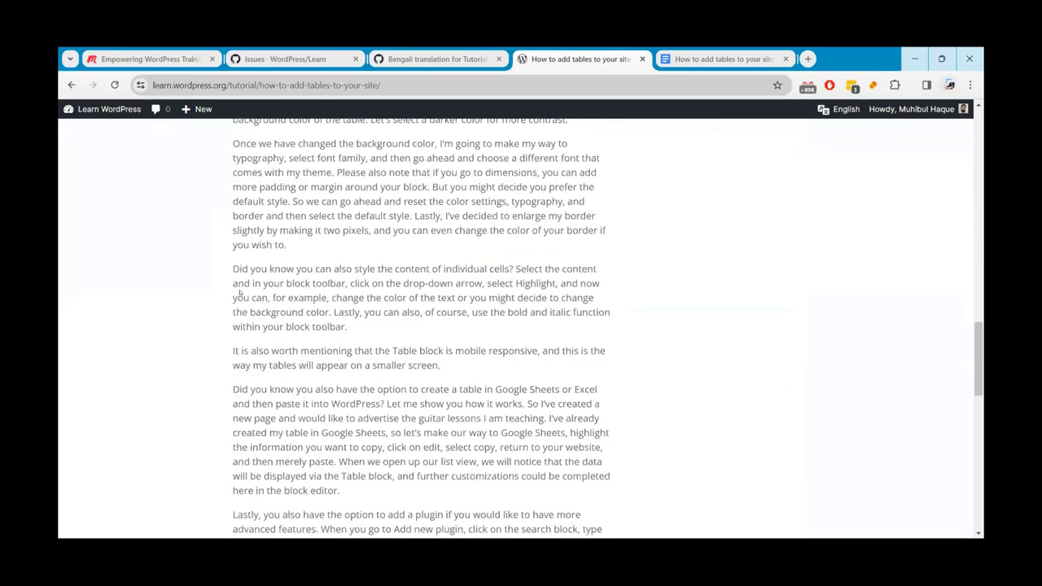
{"action": "left_click_drag", "start_coordinate": [240, 269], "coordinate": [299, 326]}
{"action": "scroll", "coordinate": [376, 352], "scroll_direction": "down", "scroll_amount": 12}
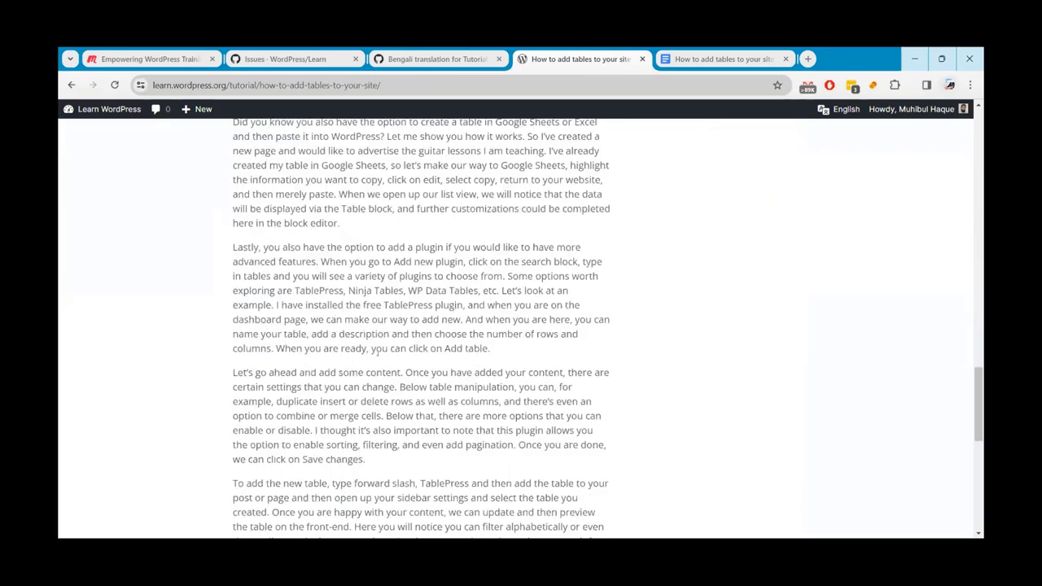
{"action": "scroll", "coordinate": [488, 326], "scroll_direction": "up", "scroll_amount": 2}
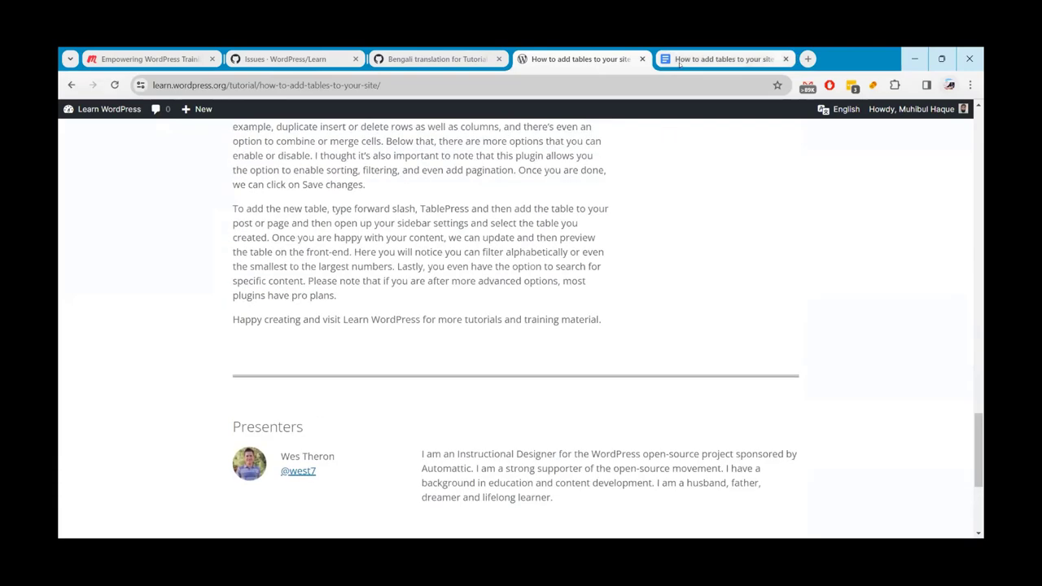
{"action": "left_click", "coordinate": [684, 60]}
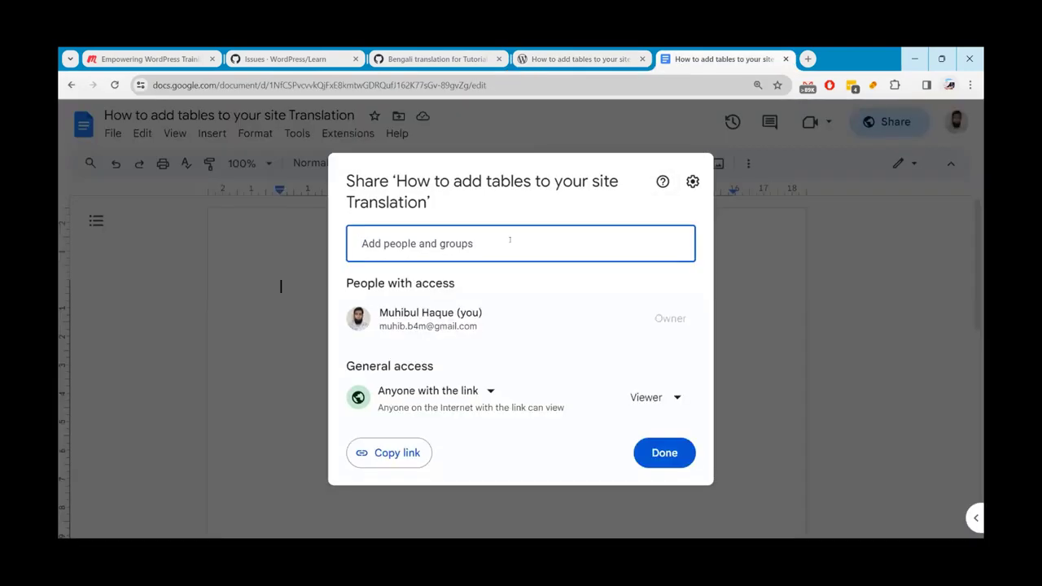
{"action": "left_click", "coordinate": [740, 350]}
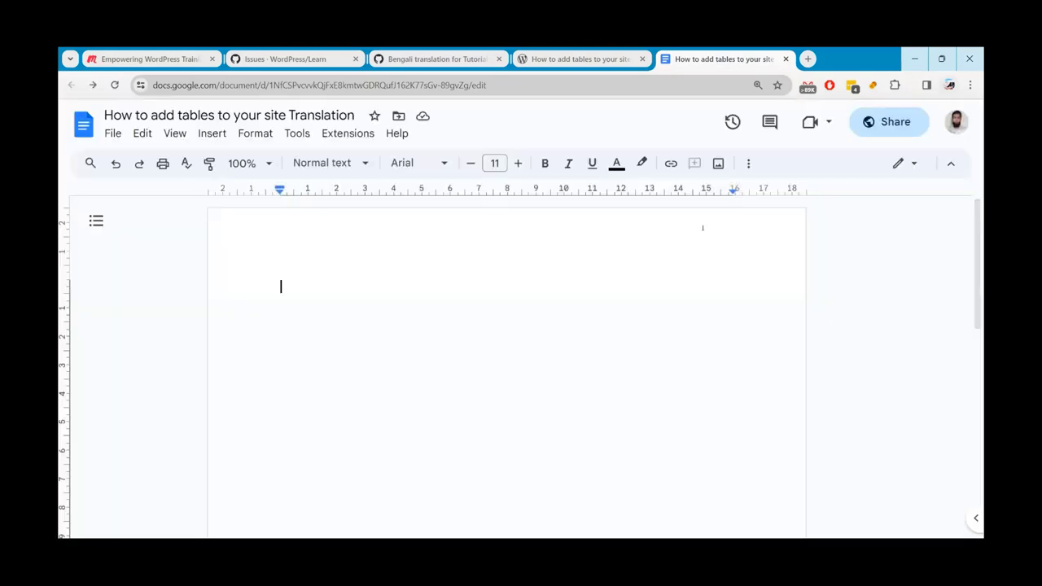
Copy the title "How to add tables to your site" from the original tutorial page and paste it as the translation document's heading
{"action": "left_click", "coordinate": [572, 60]}
{"action": "scroll", "coordinate": [356, 291], "scroll_direction": "up", "scroll_amount": 20}
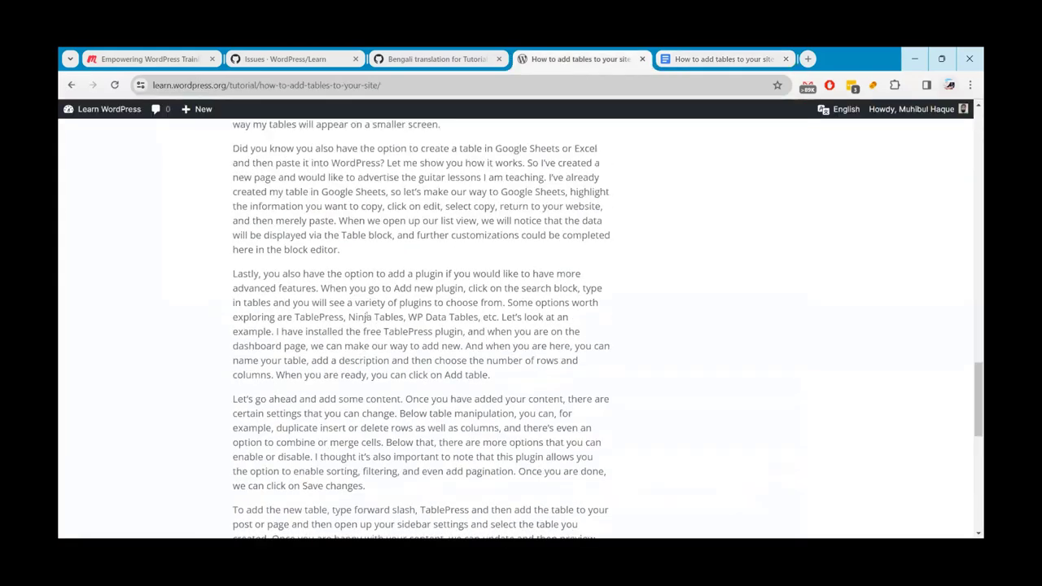
{"action": "scroll", "coordinate": [366, 315], "scroll_direction": "up", "scroll_amount": 3}
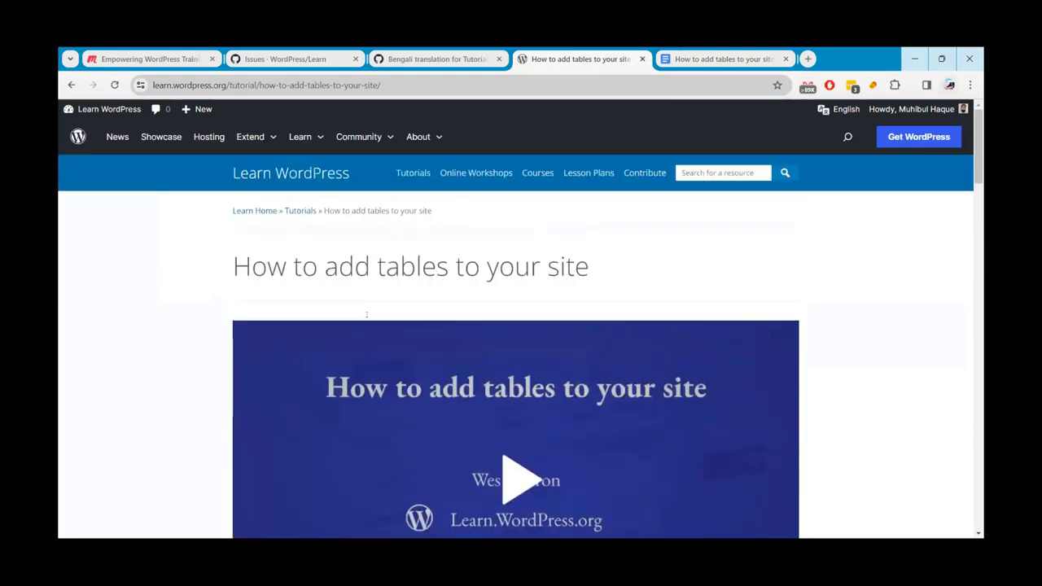
{"action": "scroll", "coordinate": [367, 309], "scroll_direction": "down", "scroll_amount": 4}
{"action": "scroll", "coordinate": [525, 326], "scroll_direction": "down", "scroll_amount": 3}
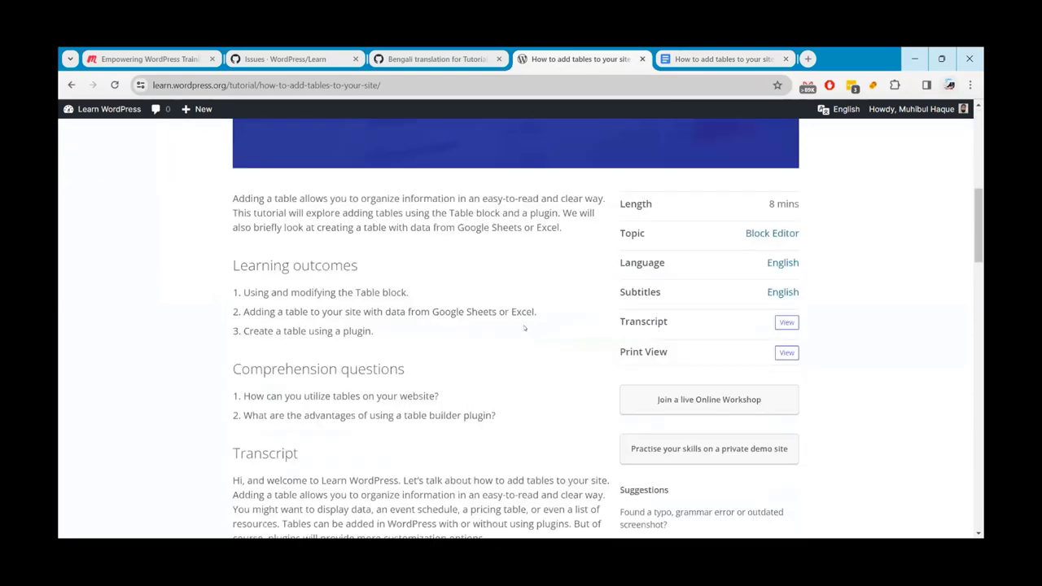
{"action": "scroll", "coordinate": [465, 361], "scroll_direction": "up", "scroll_amount": 5}
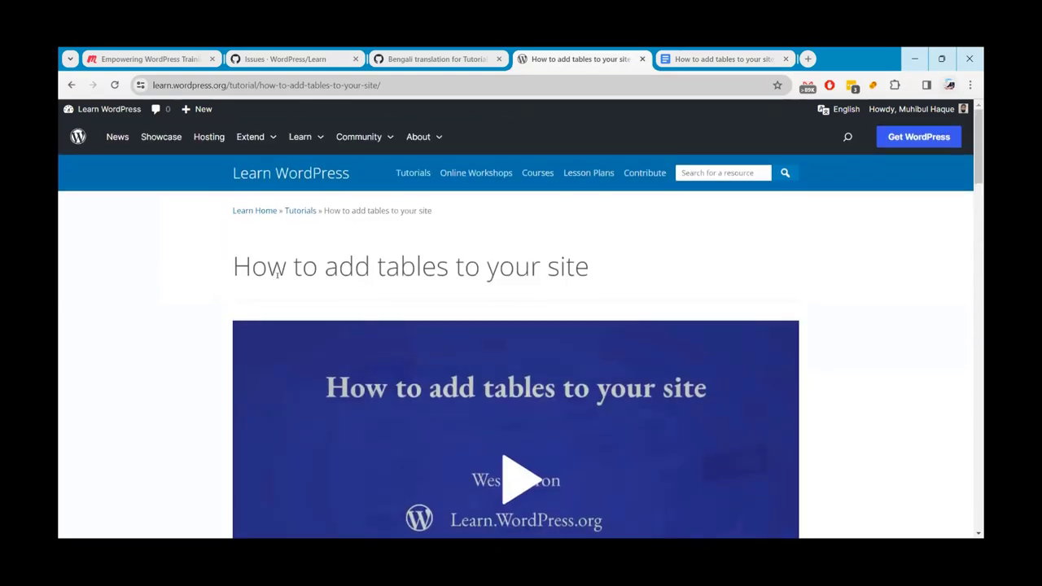
{"action": "left_click_drag", "start_coordinate": [233, 266], "coordinate": [580, 269]}
{"action": "key", "text": "ctrl+c"}
{"action": "left_click", "coordinate": [679, 65]}
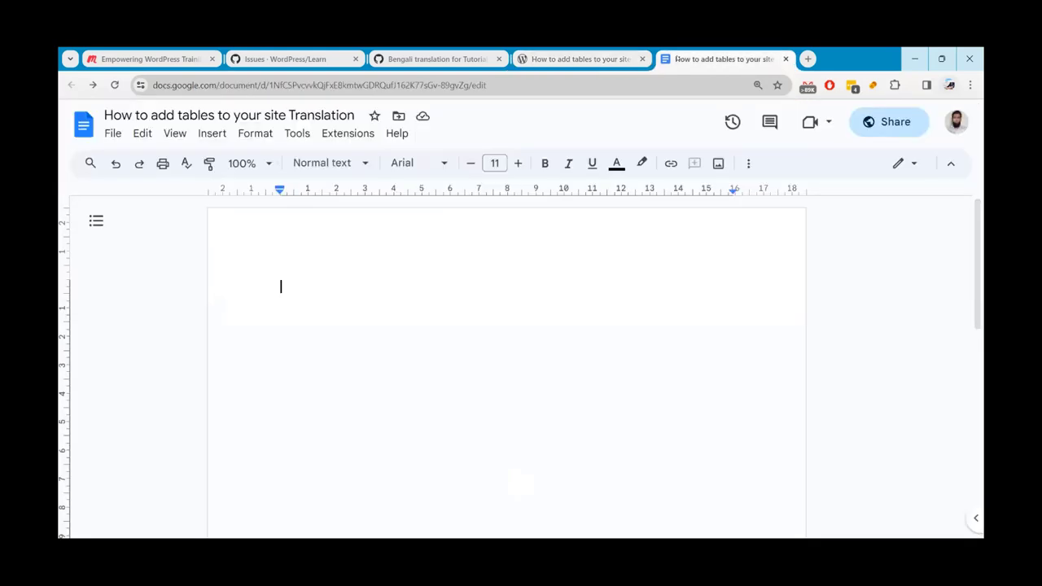
{"action": "key", "text": "ctrl+v"}
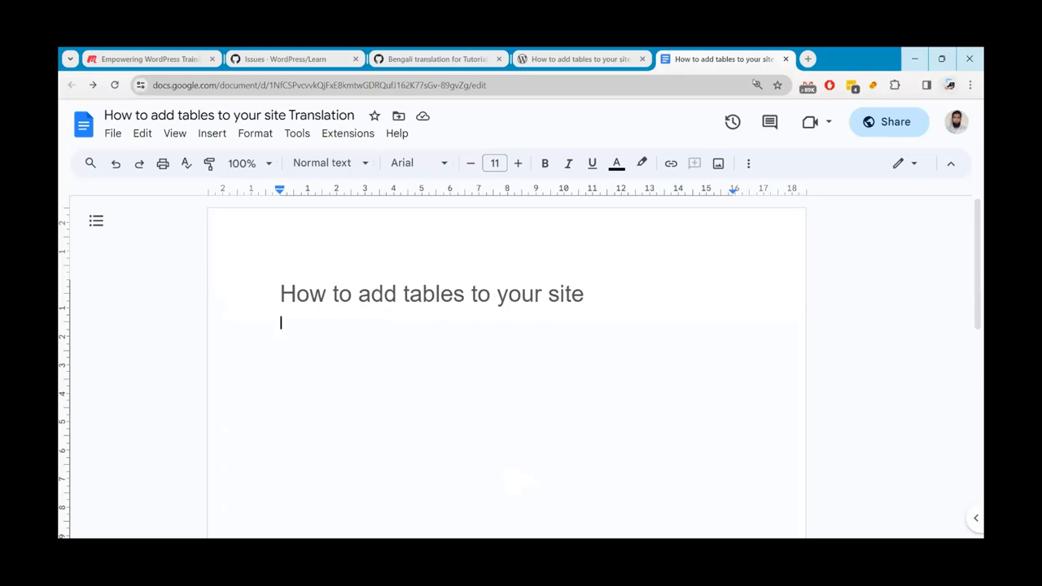
Enter the Bengali title "আপনার সাইটে টেবিল কিভাবে যুক্ত করতে পারেন?" beneath the English heading and start a new paragraph
{"action": "left_click", "coordinate": [295, 315]}
{"action": "type", "text": "আপনার সাইটে"}
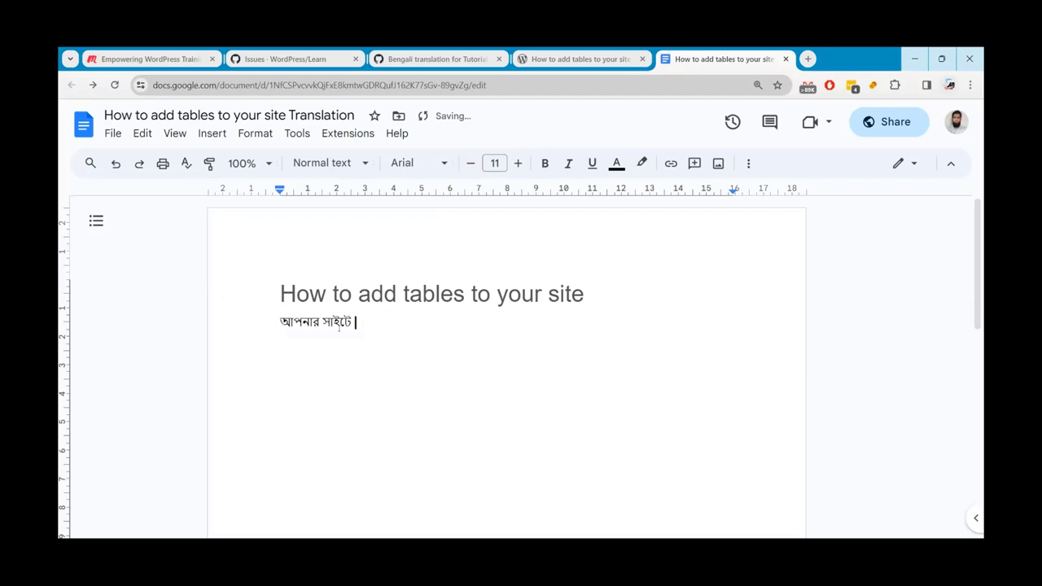
{"action": "type", "text": "টেবিল কিভাবে যুক্ত করতে পারেন?"}
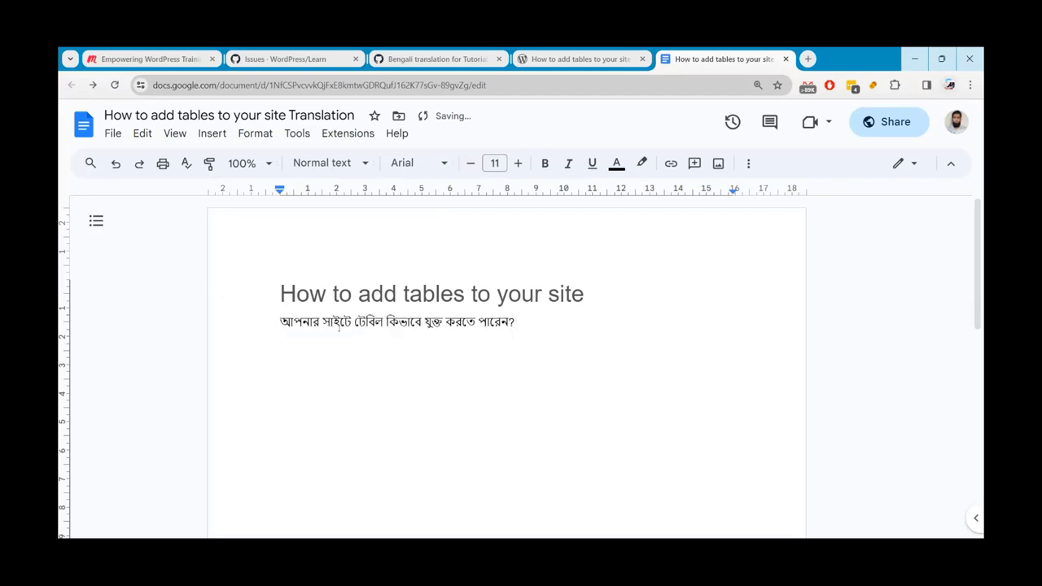
{"action": "key", "text": "Return"}
Copy the tutorial's introductory paragraph starting "Adding a table allows you to organize information" and paste it below the Bengali title
{"action": "left_click", "coordinate": [544, 59]}
{"action": "scroll", "coordinate": [243, 293], "scroll_direction": "down", "scroll_amount": 5}
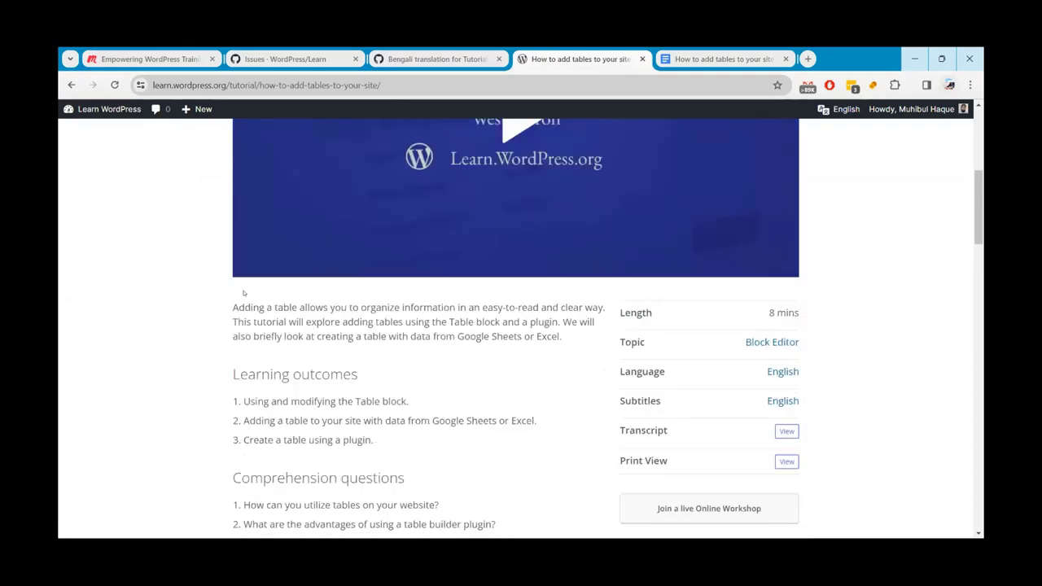
{"action": "left_click_drag", "start_coordinate": [231, 308], "coordinate": [563, 337]}
{"action": "key", "text": "ctrl+c"}
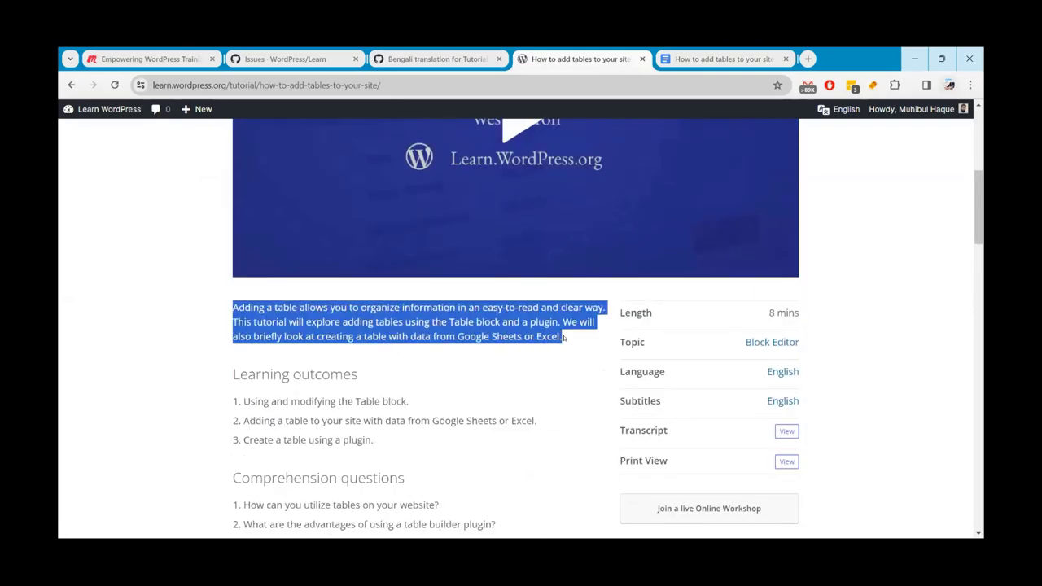
{"action": "left_click", "coordinate": [720, 58]}
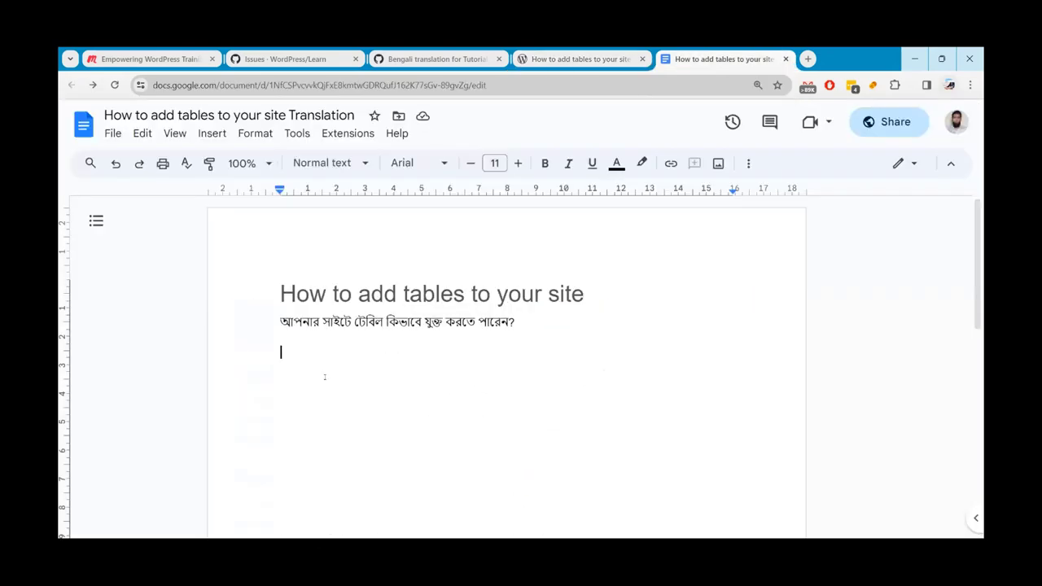
{"action": "key", "text": "ctrl+v"}
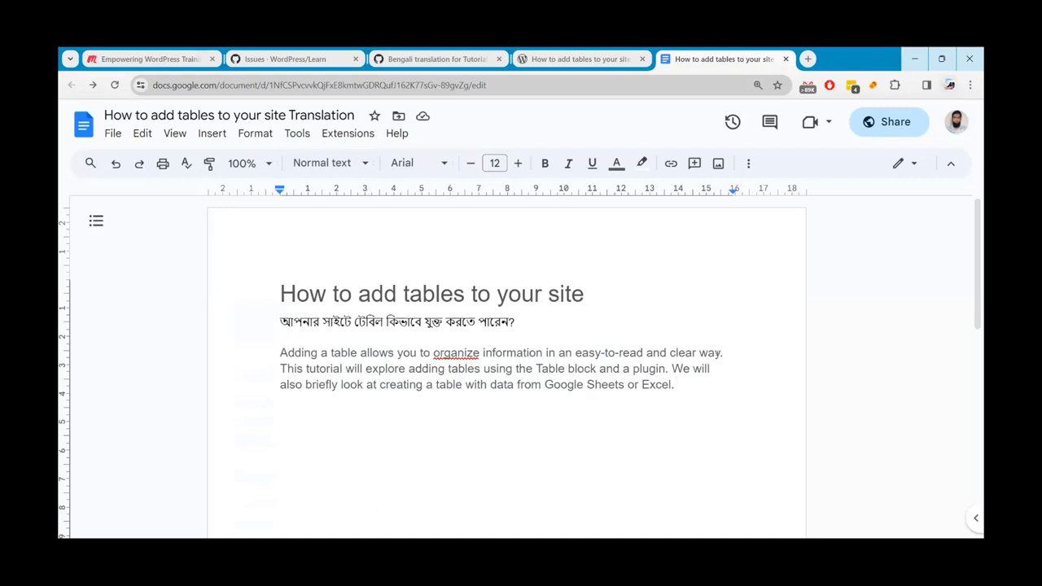
{"action": "left_click", "coordinate": [278, 353]}
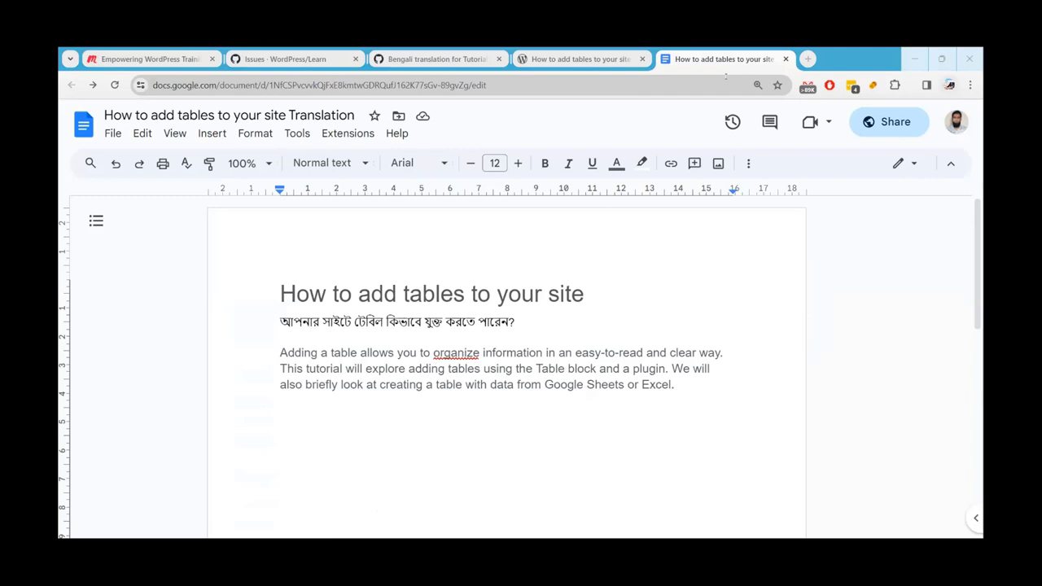
{"action": "key", "text": "ctrl+t"}
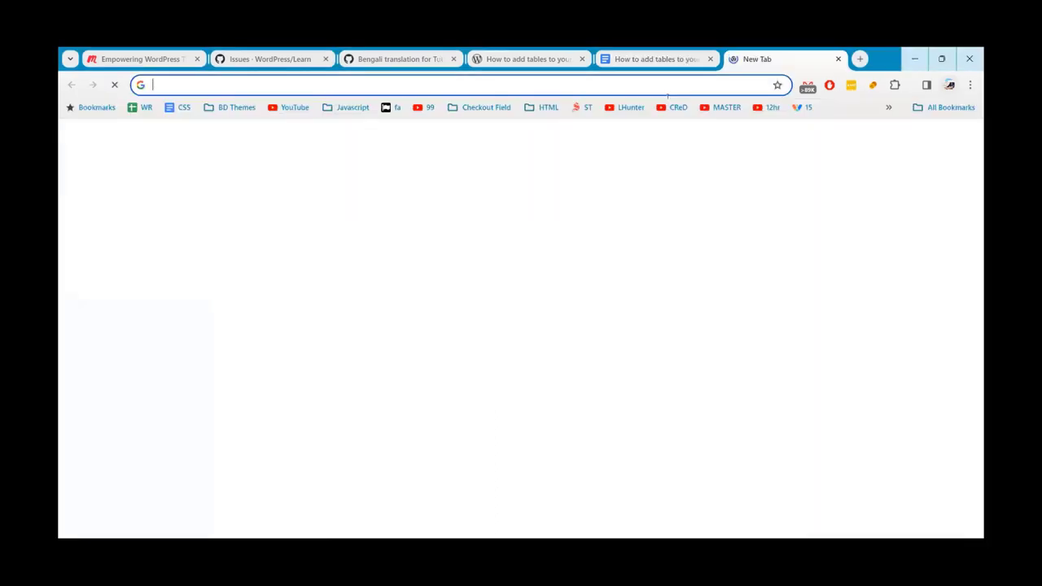
{"action": "type", "text": "https://translate.wordpress.org/locale/bn/default/glossary/"}
{"action": "key", "text": "Return"}
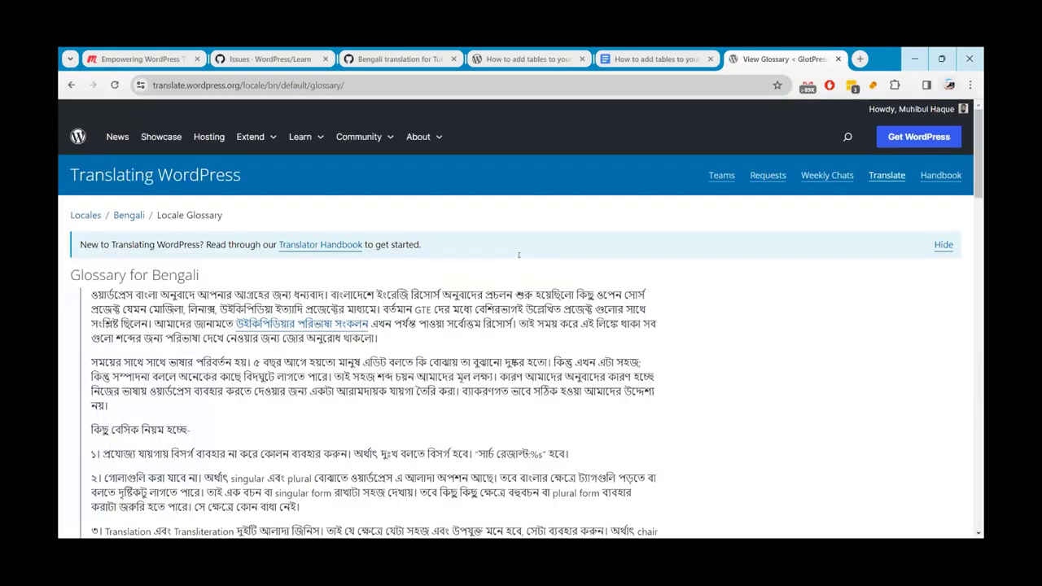
{"action": "scroll", "coordinate": [177, 337], "scroll_direction": "down", "scroll_amount": 7}
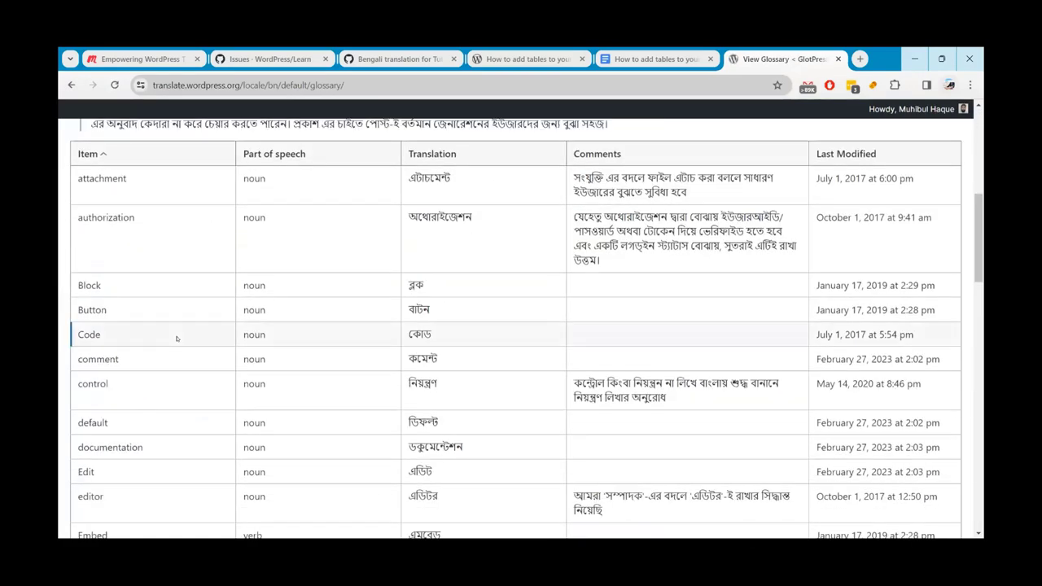
{"action": "scroll", "coordinate": [177, 338], "scroll_direction": "down", "scroll_amount": 20}
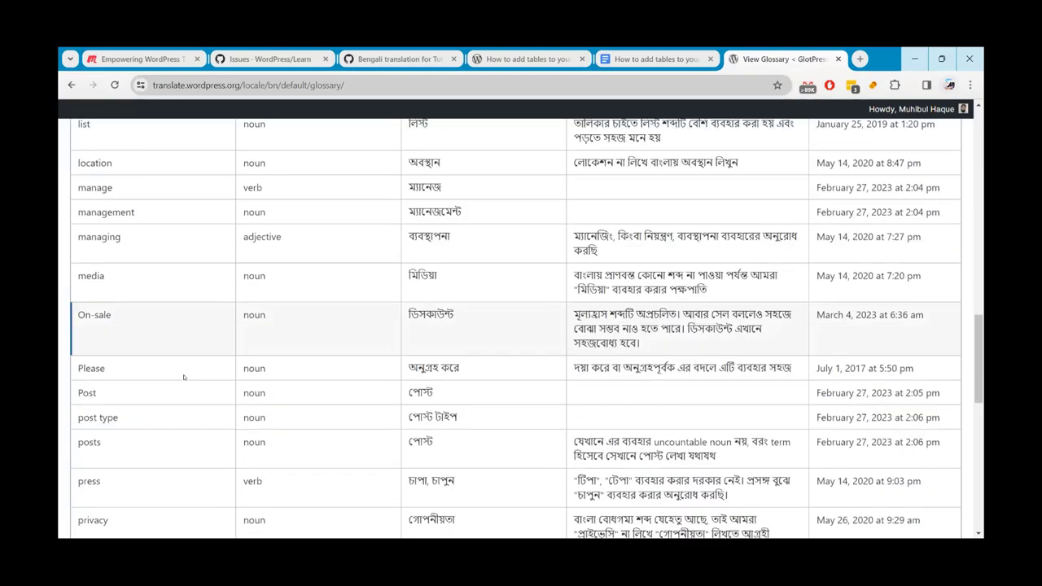
{"action": "scroll", "coordinate": [252, 374], "scroll_direction": "up", "scroll_amount": 20}
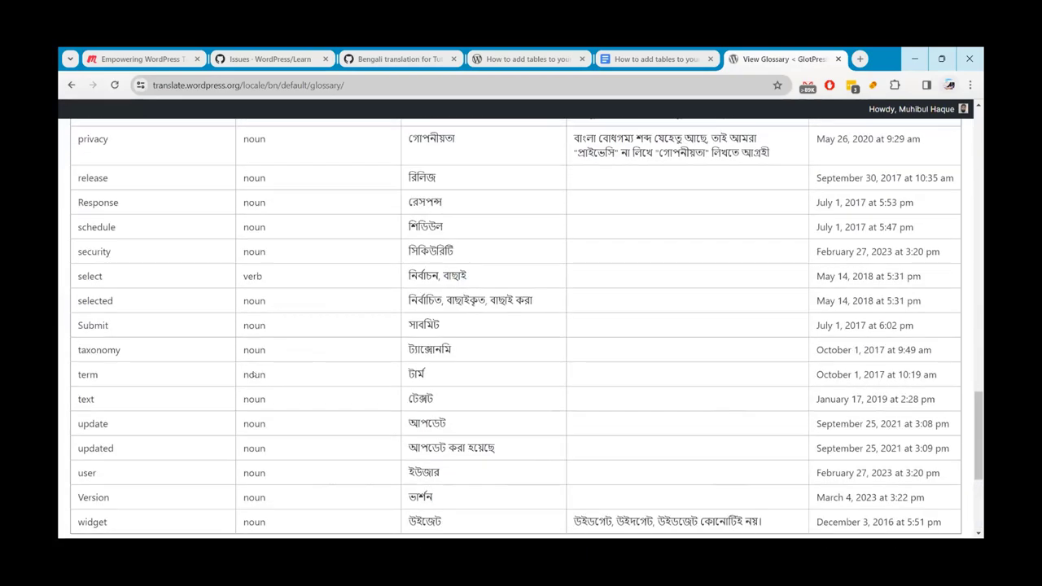
{"action": "scroll", "coordinate": [253, 374], "scroll_direction": "up", "scroll_amount": 10}
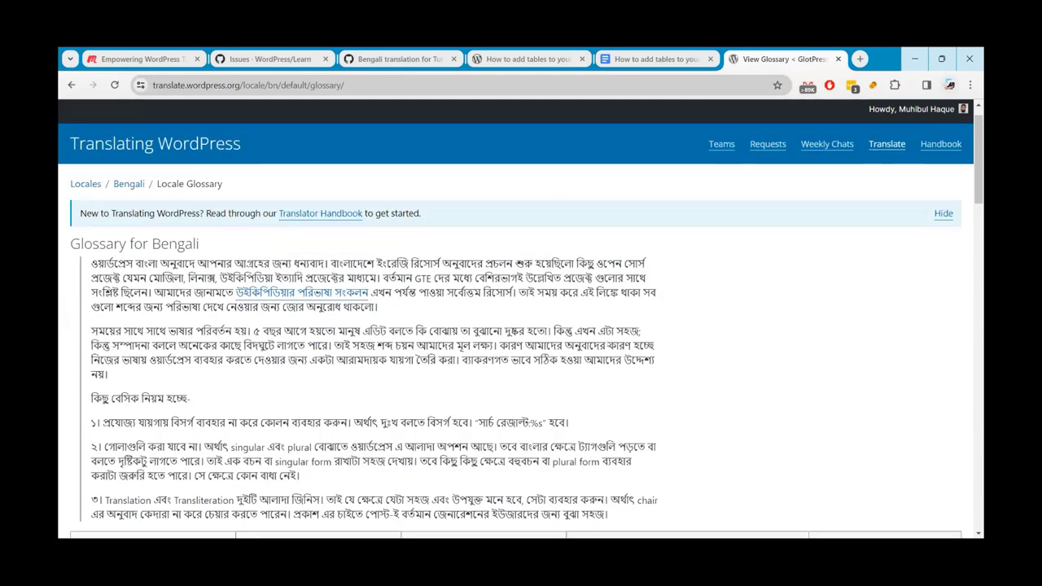
Read the glossary's introductory guidance on language changing over time and favouring simple wording over grammatical correctness
{"action": "scroll", "coordinate": [578, 348], "scroll_direction": "down", "scroll_amount": 1}
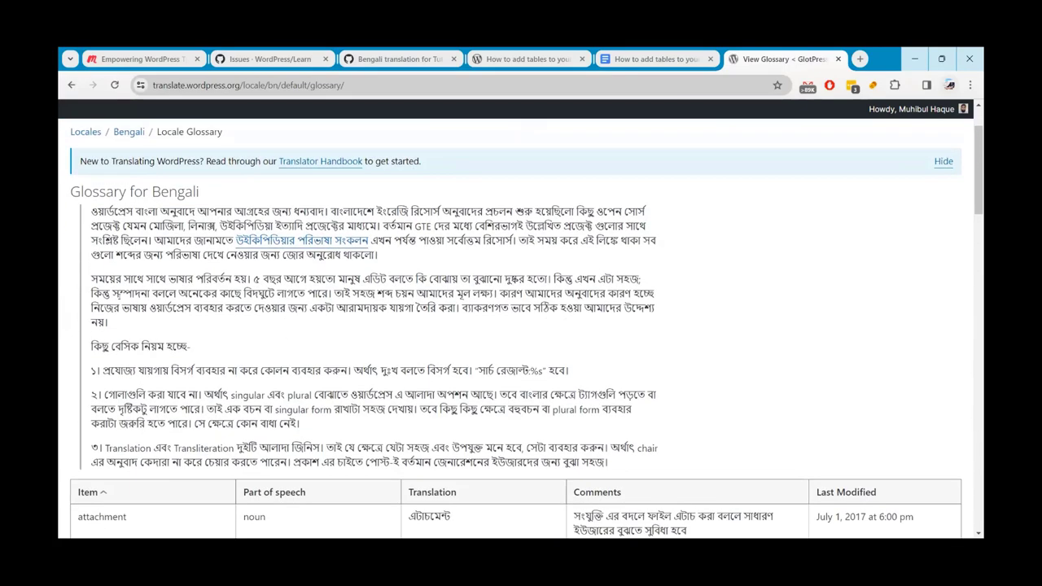
{"action": "left_click_drag", "start_coordinate": [97, 279], "coordinate": [234, 278]}
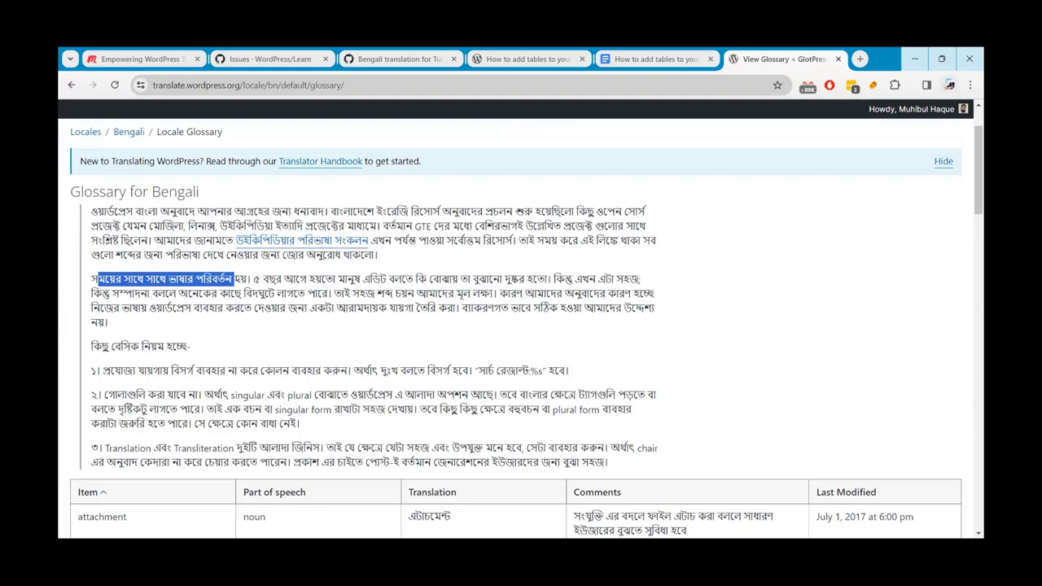
{"action": "left_click_drag", "start_coordinate": [337, 279], "coordinate": [534, 278]}
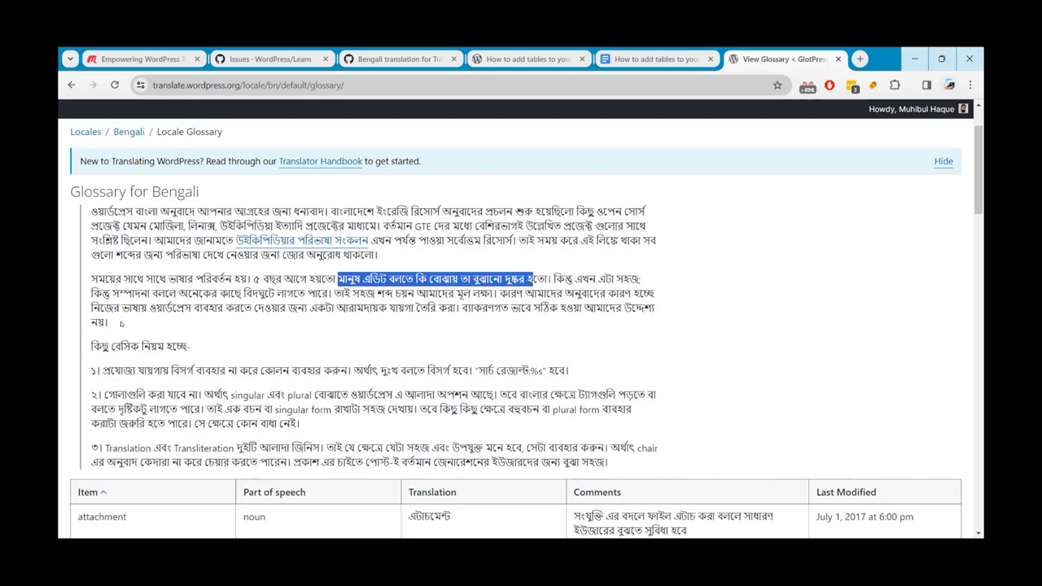
{"action": "left_click_drag", "start_coordinate": [121, 323], "coordinate": [92, 309]}
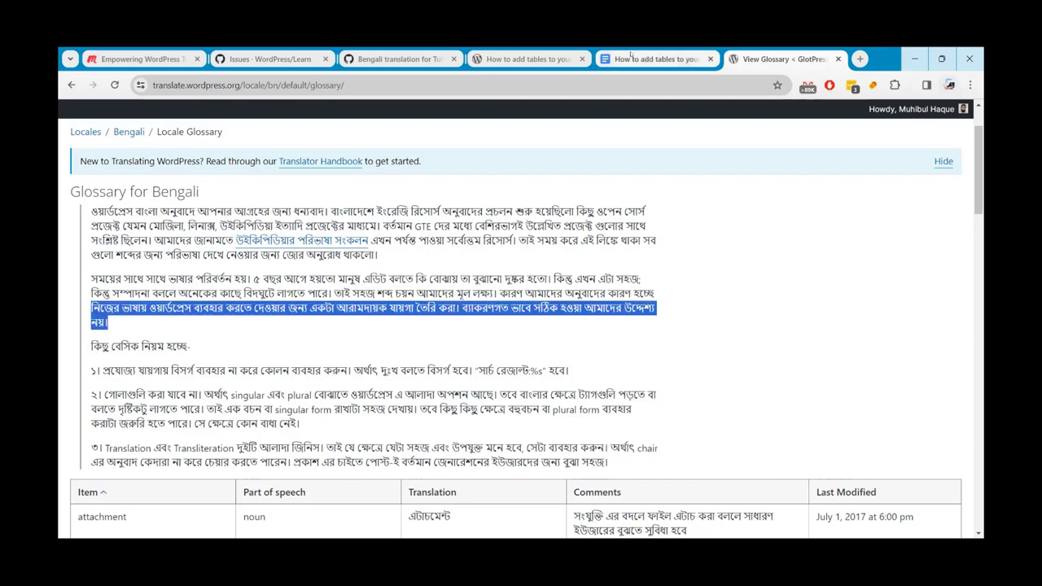
Return to the Google Docs translation and start a Bengali paragraph below the English introduction with "একটি টেবিল যুক্ত করা"
{"action": "left_click", "coordinate": [628, 62]}
{"action": "scroll", "coordinate": [321, 308], "scroll_direction": "down", "scroll_amount": 1}
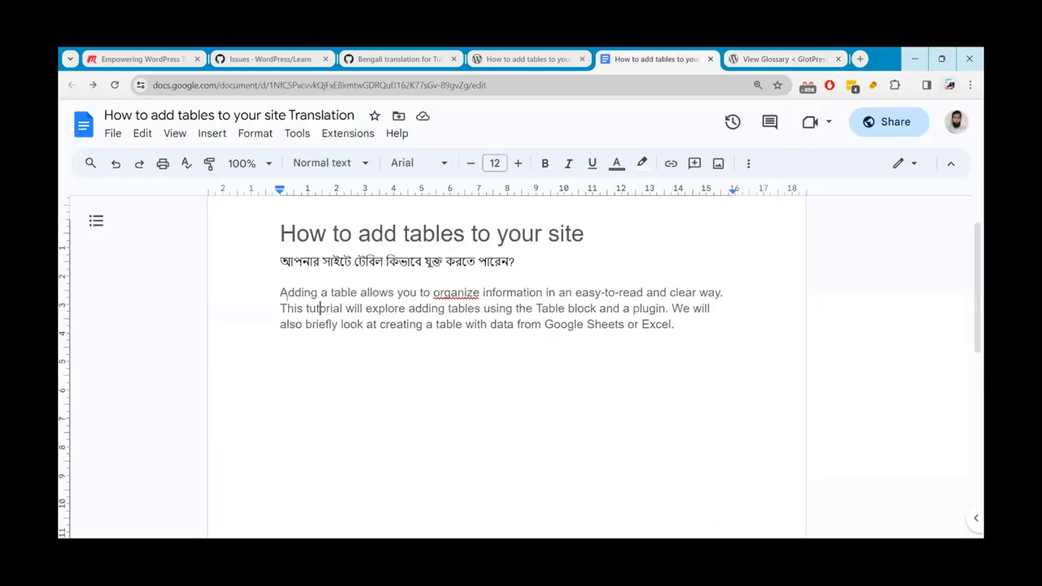
{"action": "left_click_drag", "start_coordinate": [280, 292], "coordinate": [542, 289]}
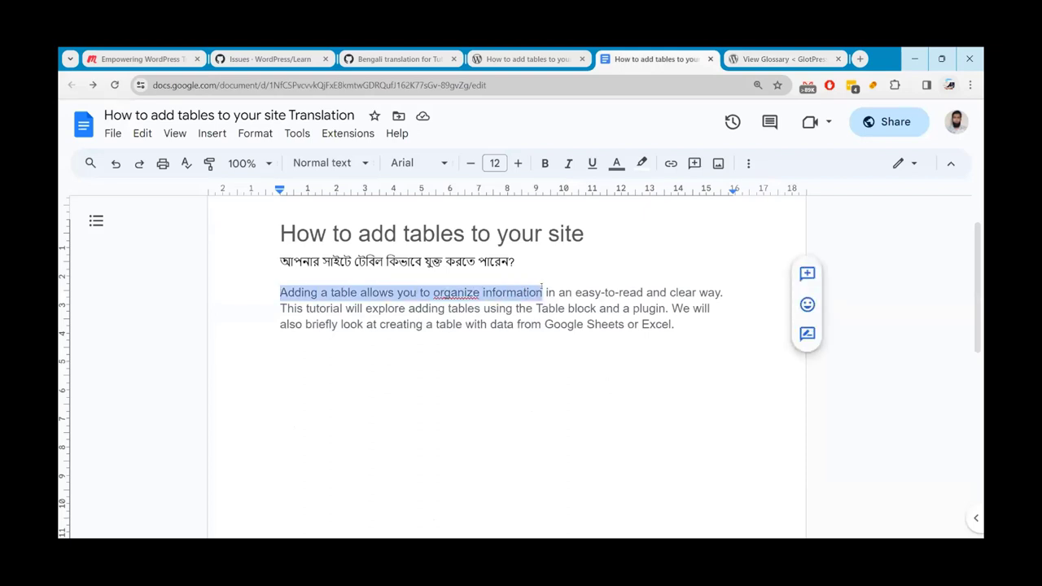
{"action": "left_click", "coordinate": [466, 308]}
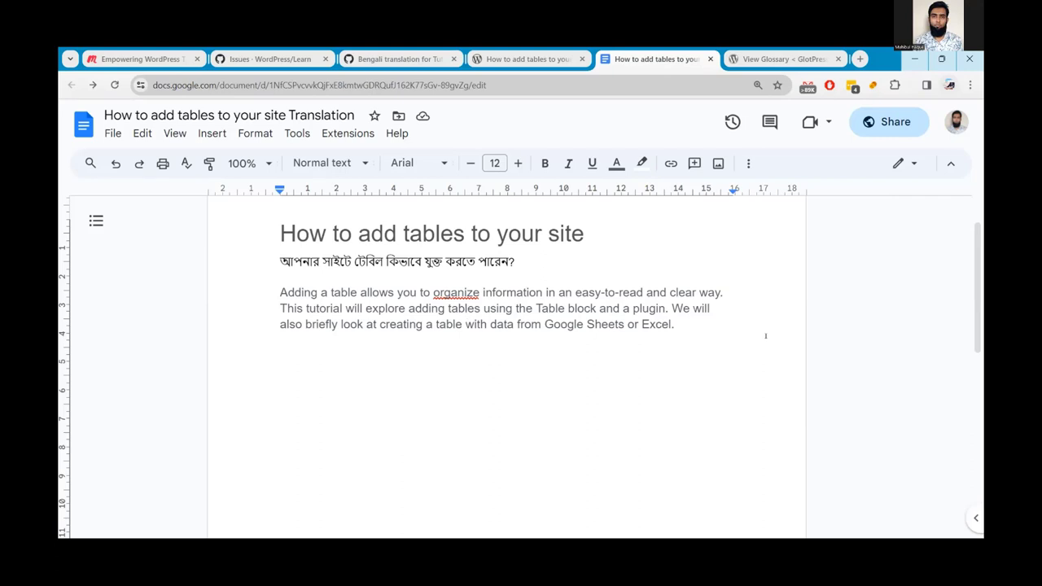
{"action": "left_click", "coordinate": [600, 324]}
{"action": "key", "text": "ctrl+Up"}
{"action": "left_click", "coordinate": [696, 337]}
{"action": "key", "text": "Return"}
{"action": "type", "text": "ে"}
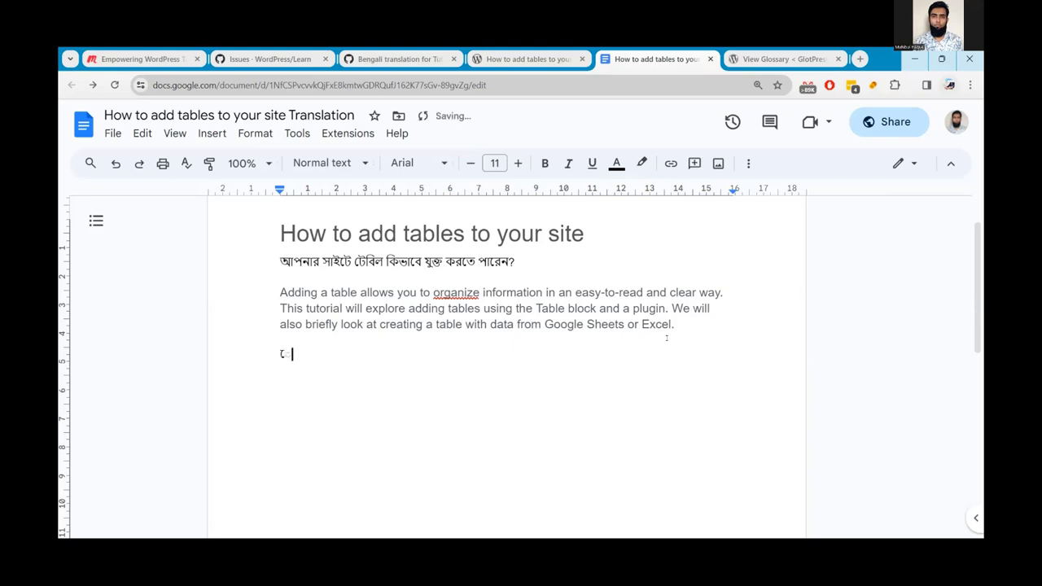
{"action": "type", "text": "কটি টেবিল যুক্ত করা"}
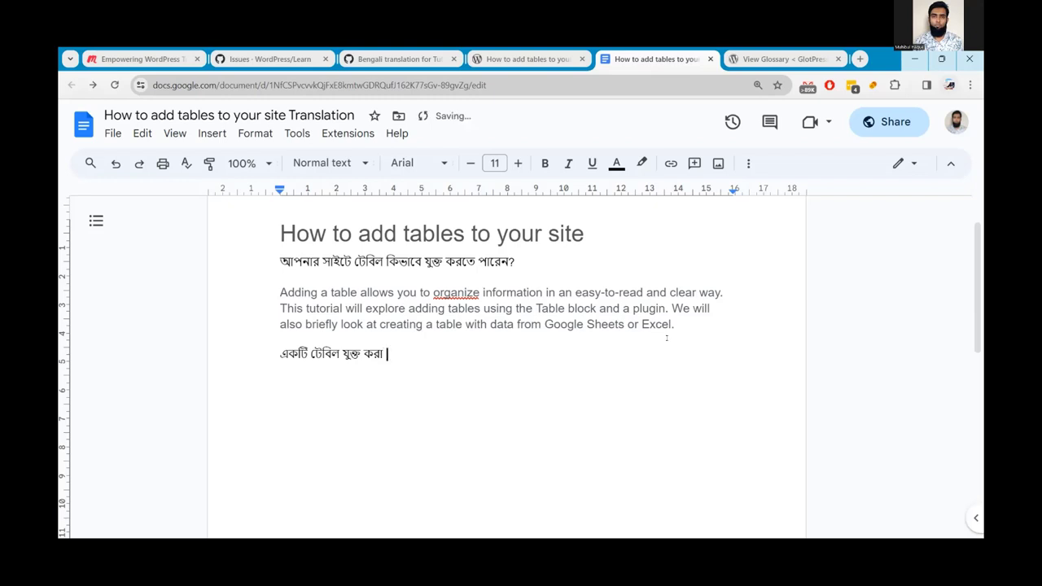
Complete the Bengali sentence with "আপনাকে সাহায্য করে ইনফরমেশনগুলো সহজভাবে অরগানাইজ করতে সাহায্য করে।"
{"action": "type", "text": " আপনাকে সাহায"}
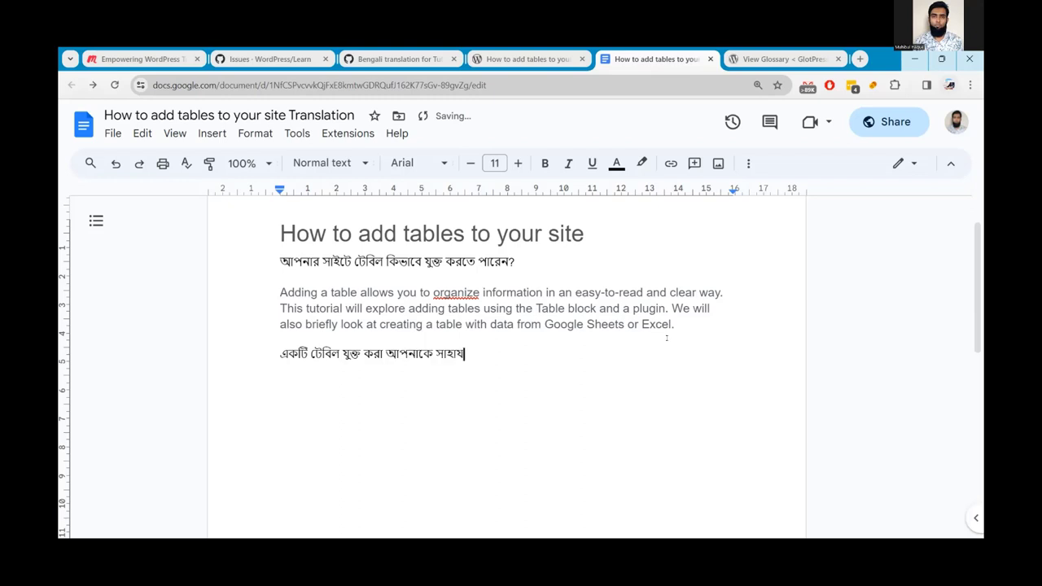
{"action": "type", "text": "্য করে ইনফ্রমেশন"}
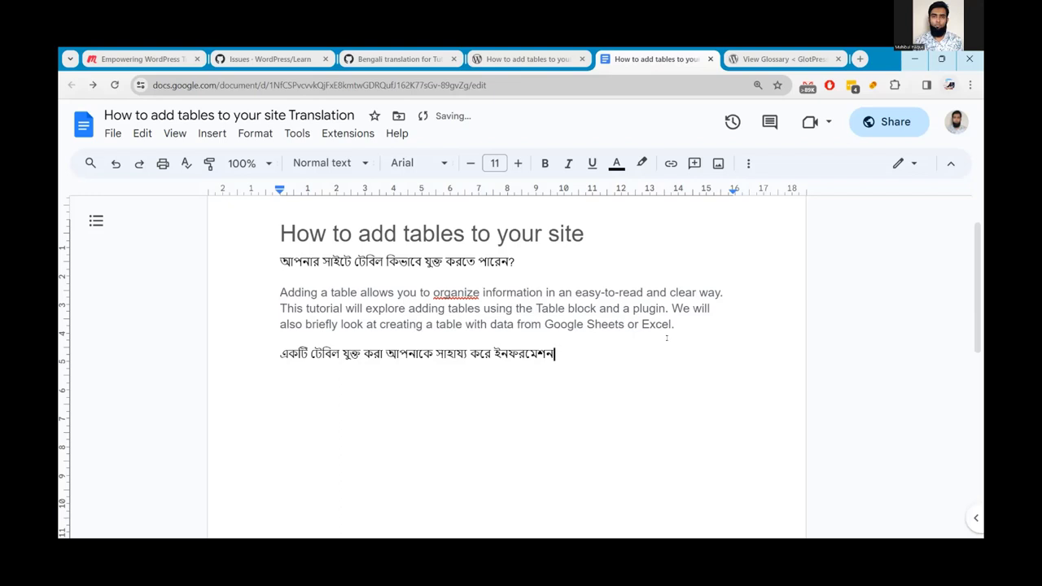
{"action": "type", "text": "গুলো সহজভাবে"}
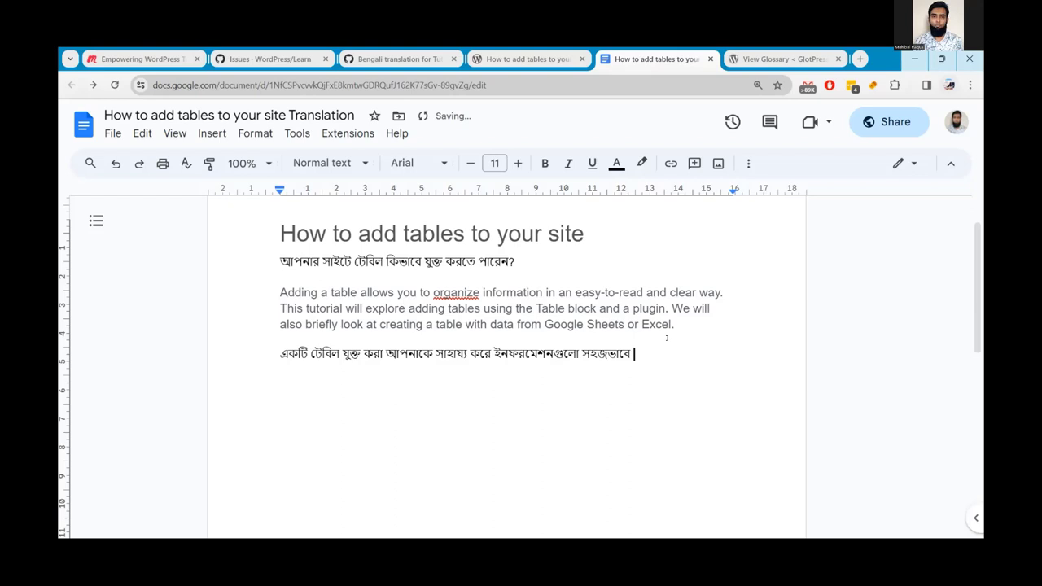
{"action": "type", "text": " অরগানাইজ ক"}
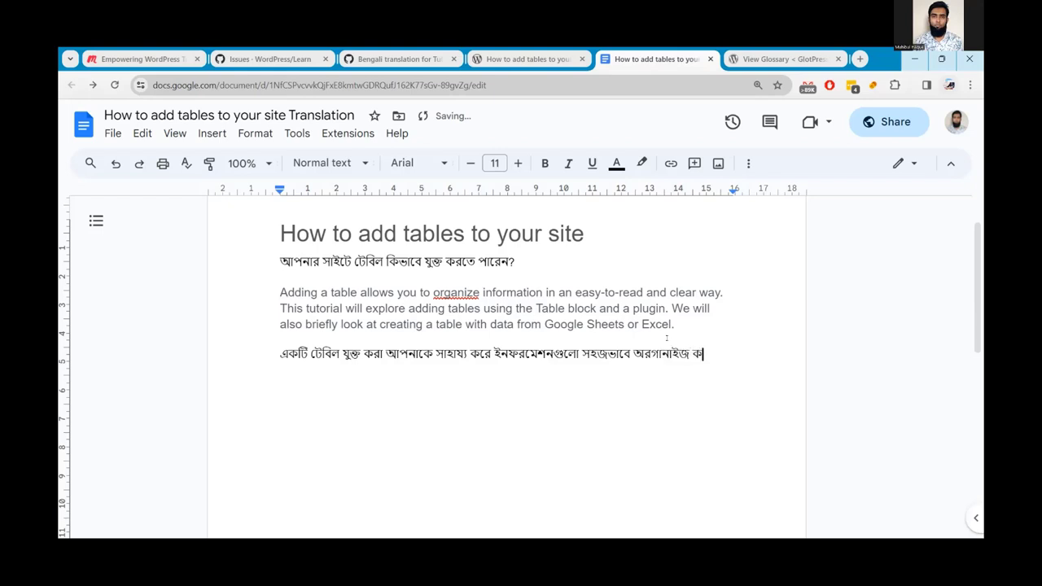
{"action": "type", "text": "রতে সাহায্য করে।"}
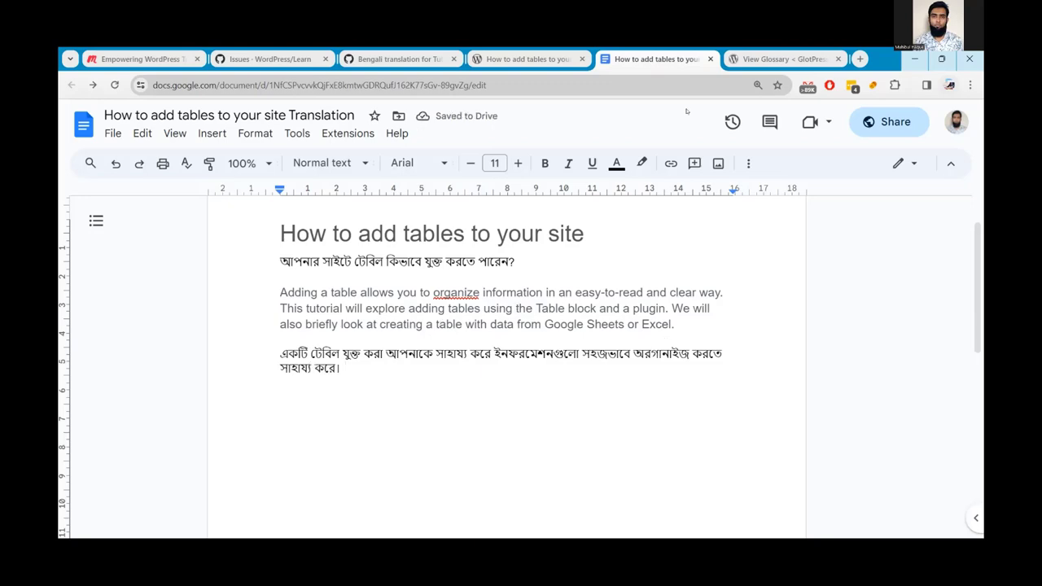
Open translate.google.com in a new browser tab
{"action": "left_click", "coordinate": [850, 63]}
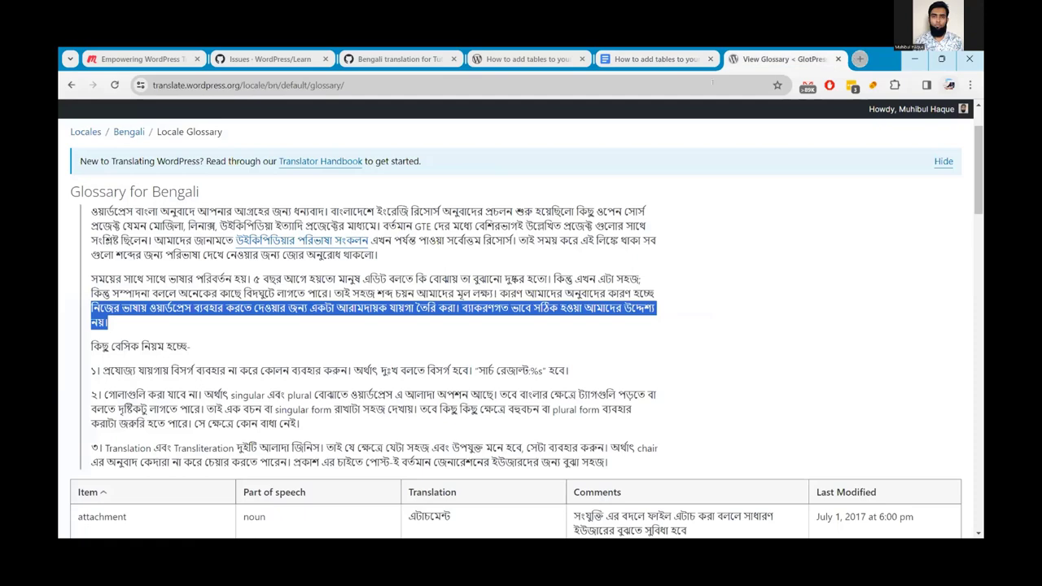
{"action": "key", "text": "ctrl+t"}
{"action": "type", "text": "translate.google.com"}
{"action": "key", "text": "Return"}
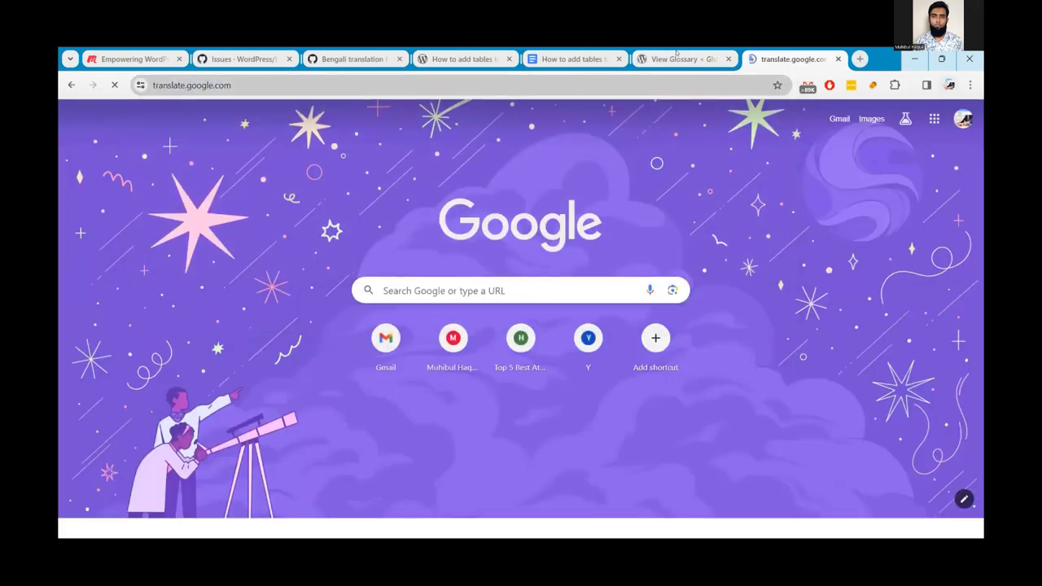
Copy the English text from "This tutorial will explore" to "Google Sheets or Excel." in the document and paste it into Google Translate for Bengali translation
{"action": "left_click", "coordinate": [675, 57]}
{"action": "left_click", "coordinate": [570, 58]}
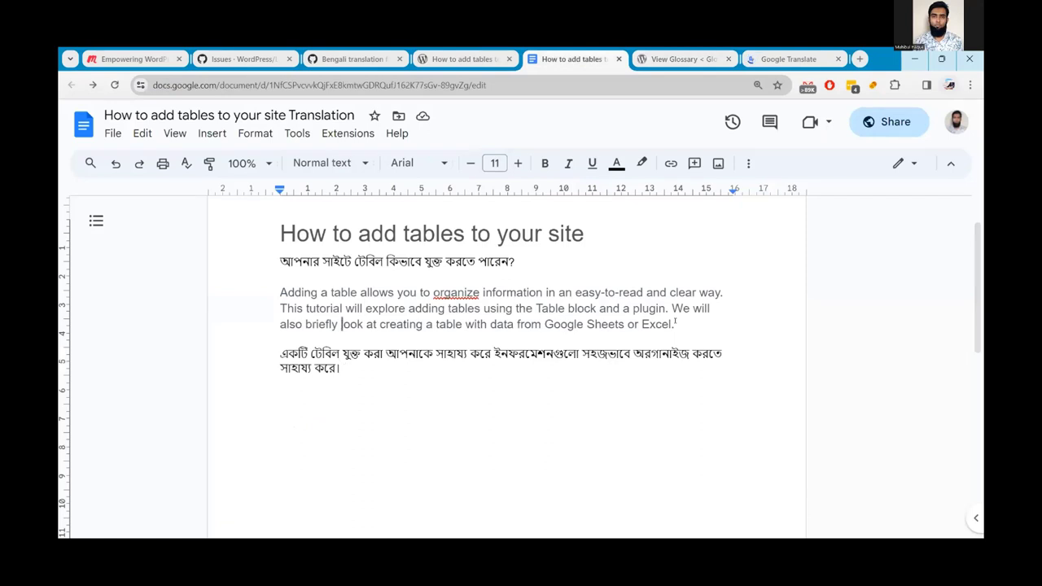
{"action": "left_click_drag", "start_coordinate": [674, 324], "coordinate": [279, 308]}
{"action": "key", "text": "ctrl+c"}
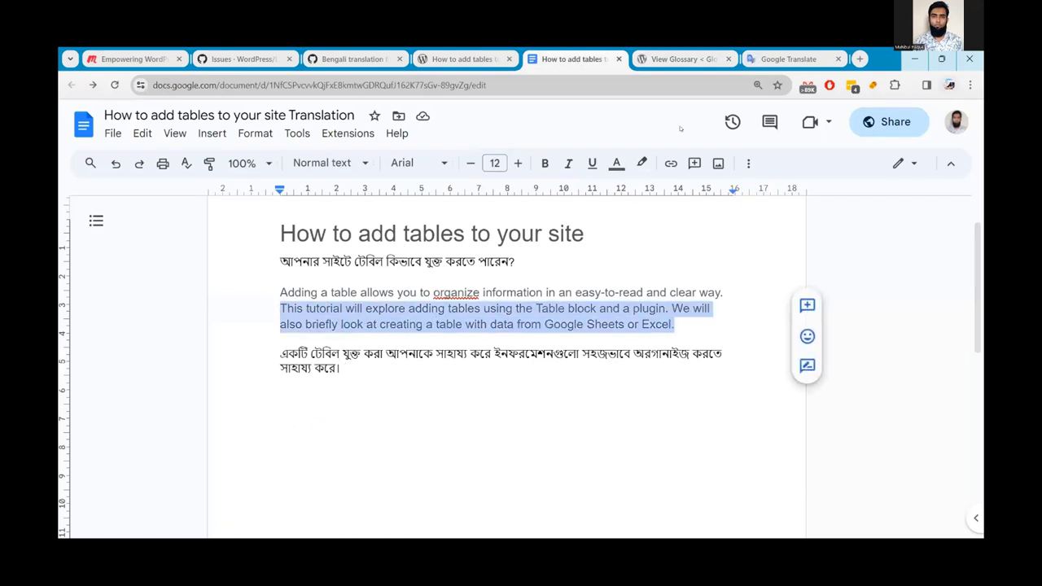
{"action": "left_click", "coordinate": [788, 59]}
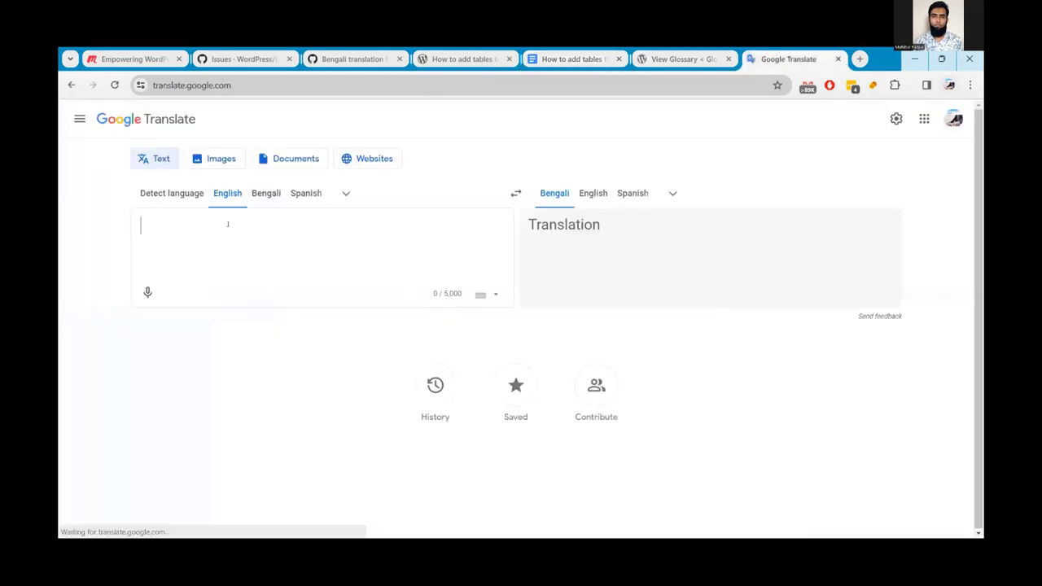
{"action": "key", "text": "ctrl+v"}
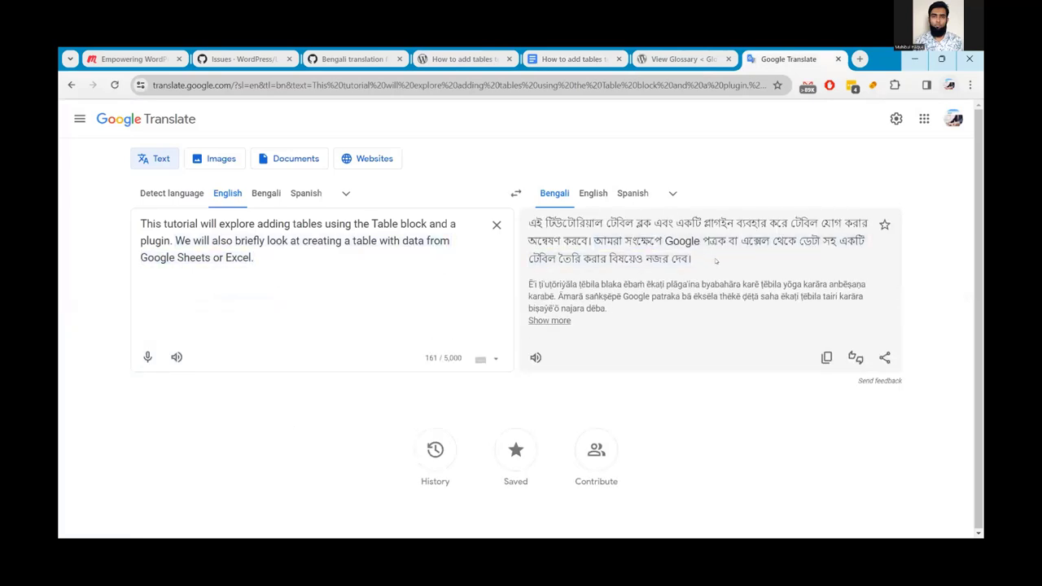
Copy the whole Bengali translation and paste it into the Google Docs document as a new paragraph below the Bengali sentence
{"action": "left_click_drag", "start_coordinate": [716, 260], "coordinate": [525, 221]}
{"action": "key", "text": "ctrl+c"}
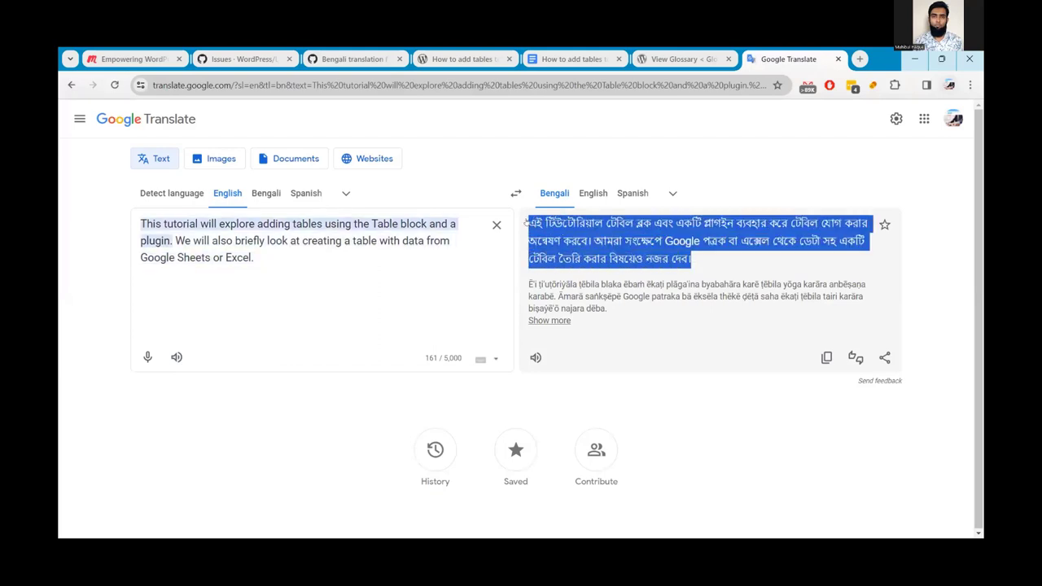
{"action": "left_click", "coordinate": [556, 61]}
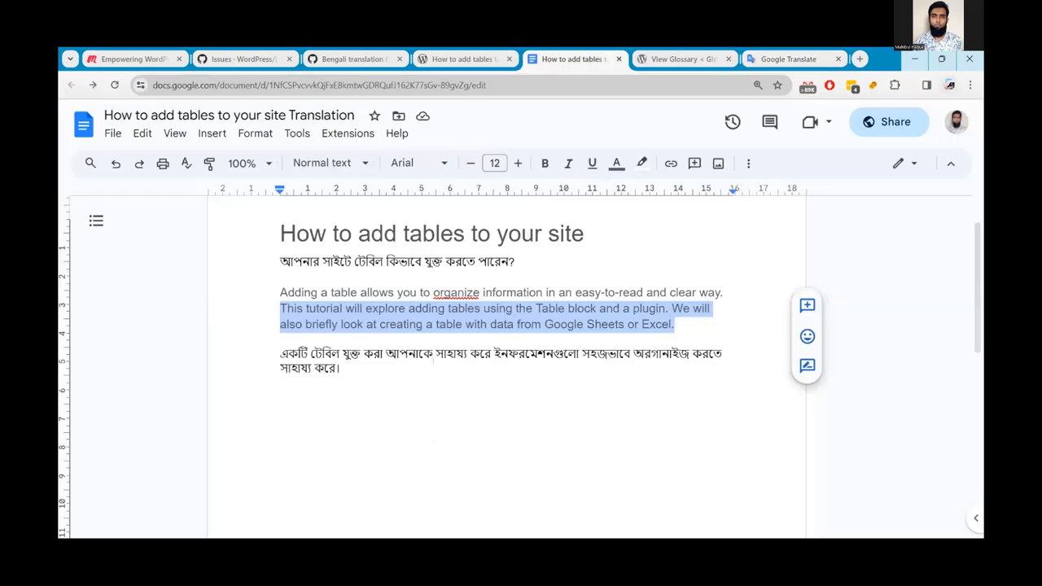
{"action": "left_click", "coordinate": [358, 362]}
{"action": "key", "text": "Return"}
{"action": "key", "text": "Return"}
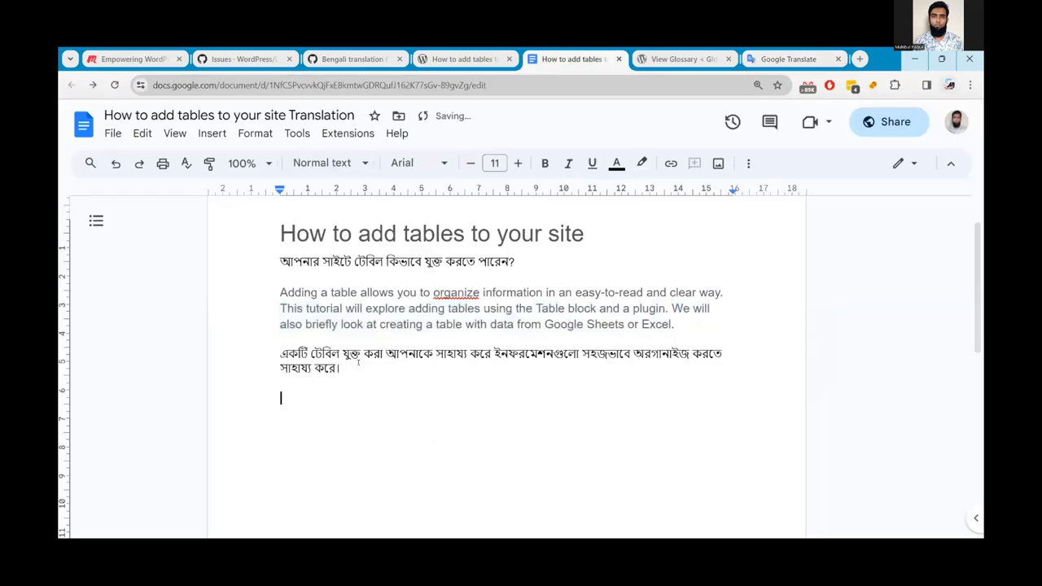
{"action": "key", "text": "ctrl+v"}
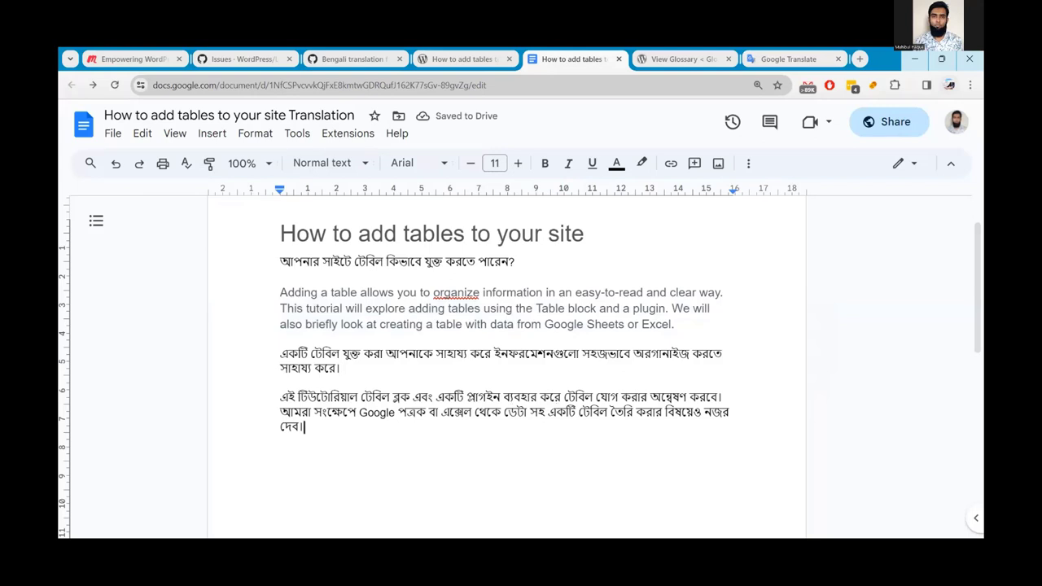
Delete the pasted sentence starting "এই টিউটোরিয়াল" and join the remaining pasted text to the preceding Bengali paragraph
{"action": "left_click_drag", "start_coordinate": [723, 397], "coordinate": [304, 377]}
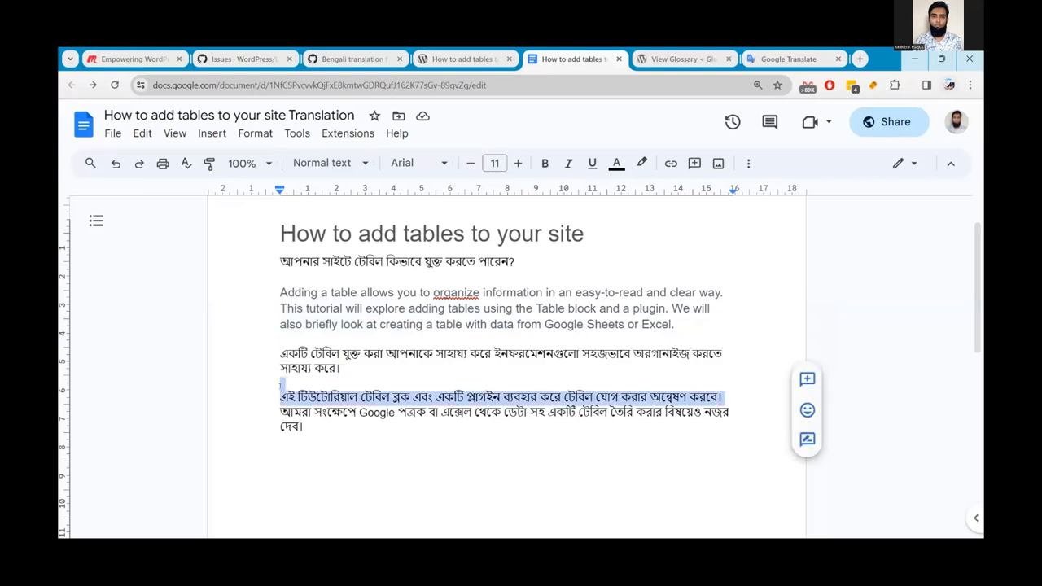
{"action": "key", "text": "BackSpace"}
{"action": "key", "text": "BackSpace"}
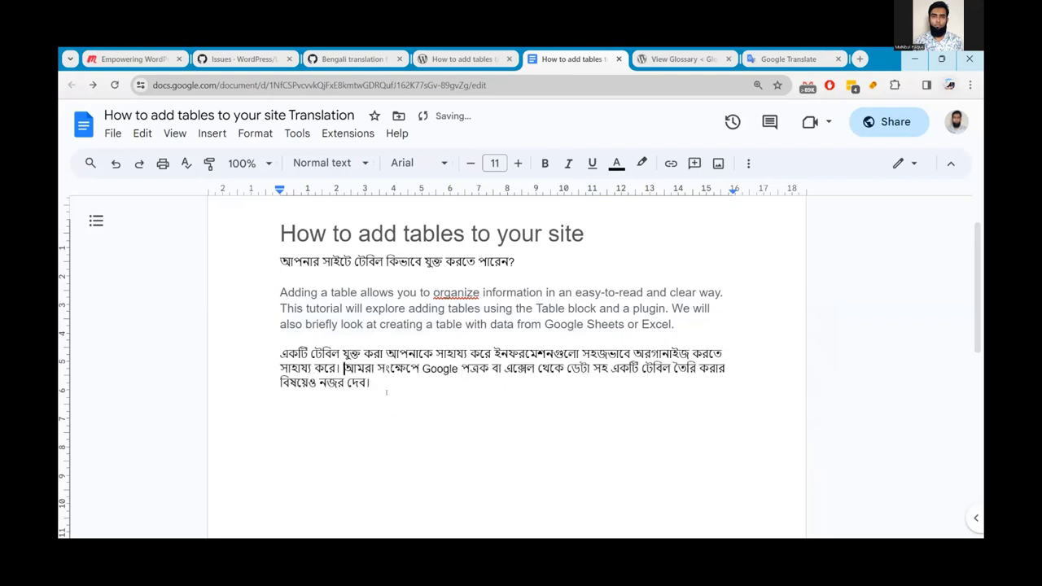
{"action": "left_click", "coordinate": [386, 392]}
{"action": "scroll", "coordinate": [325, 326], "scroll_direction": "up", "scroll_amount": 1}
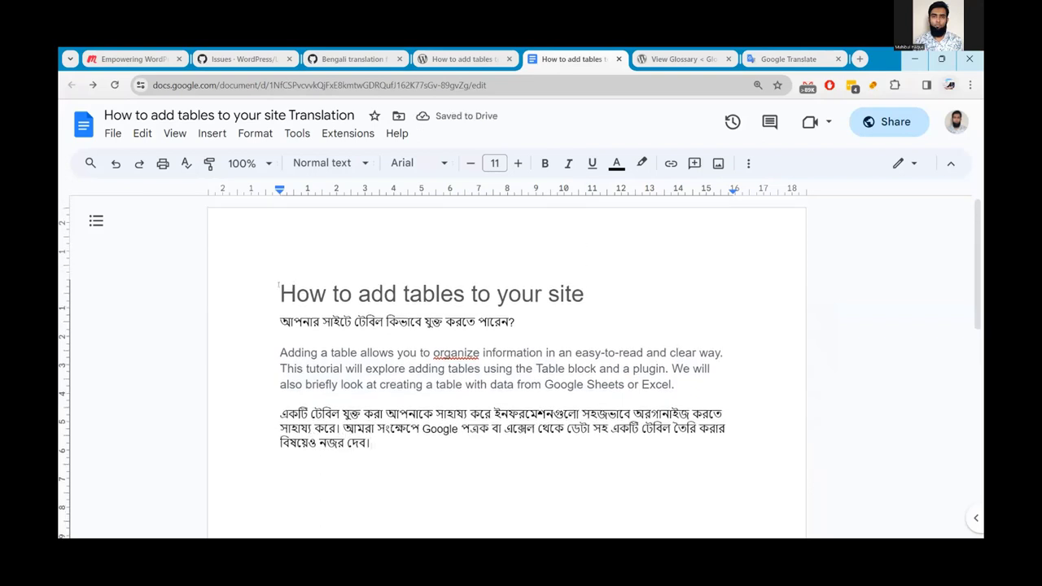
{"action": "scroll", "coordinate": [279, 287], "scroll_direction": "down", "scroll_amount": 2}
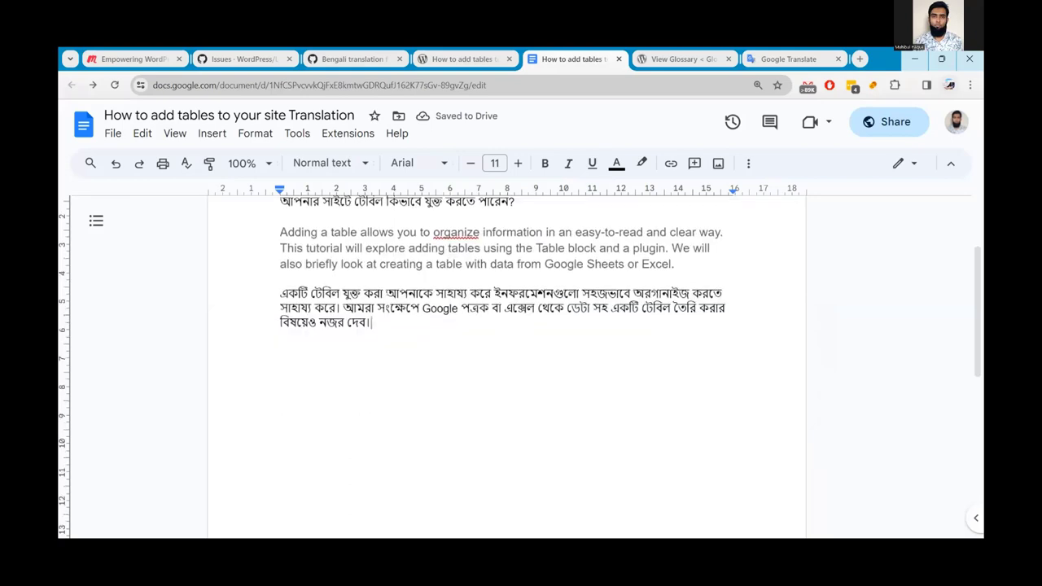
Look through the Learn WordPress tutorial page from the Learning outcomes section down through the transcript
{"action": "left_click", "coordinate": [460, 59]}
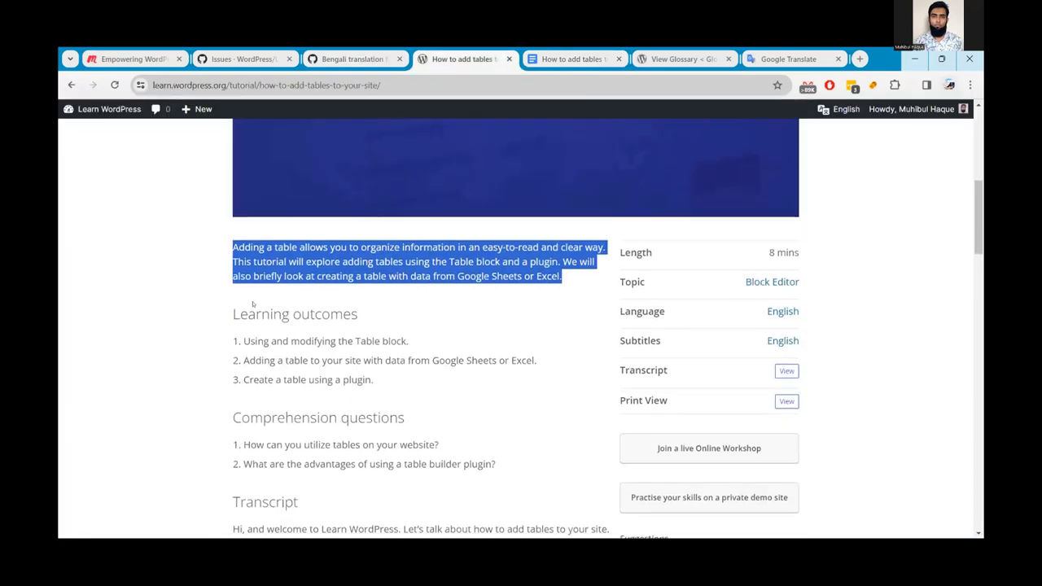
{"action": "left_click", "coordinate": [252, 303]}
{"action": "left_click_drag", "start_coordinate": [232, 314], "coordinate": [355, 314]}
{"action": "left_click", "coordinate": [269, 330]}
{"action": "scroll", "coordinate": [268, 335], "scroll_direction": "down", "scroll_amount": 1}
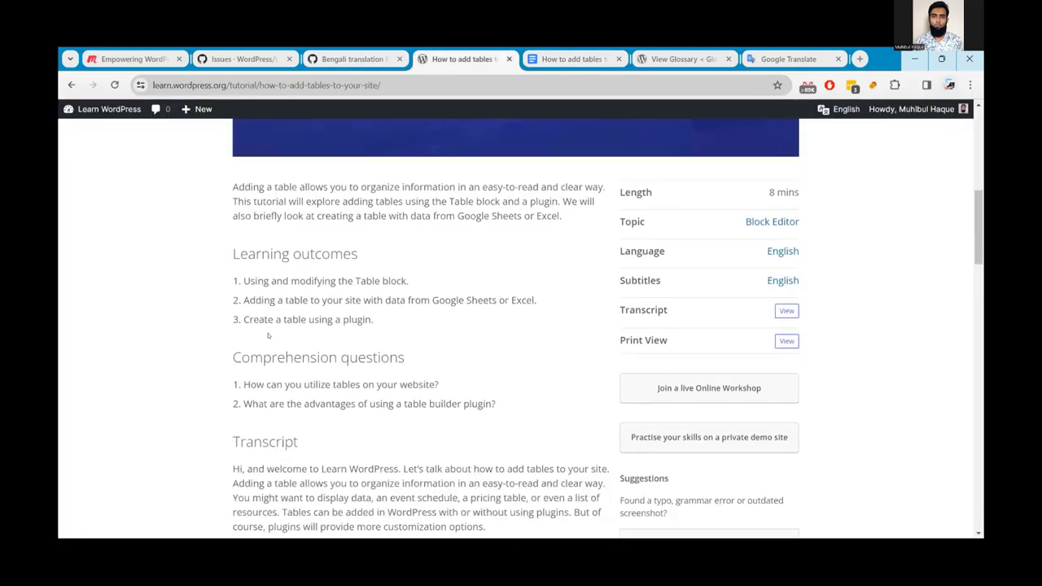
{"action": "scroll", "coordinate": [268, 335], "scroll_direction": "down", "scroll_amount": 4}
{"action": "scroll", "coordinate": [372, 282], "scroll_direction": "down", "scroll_amount": 9}
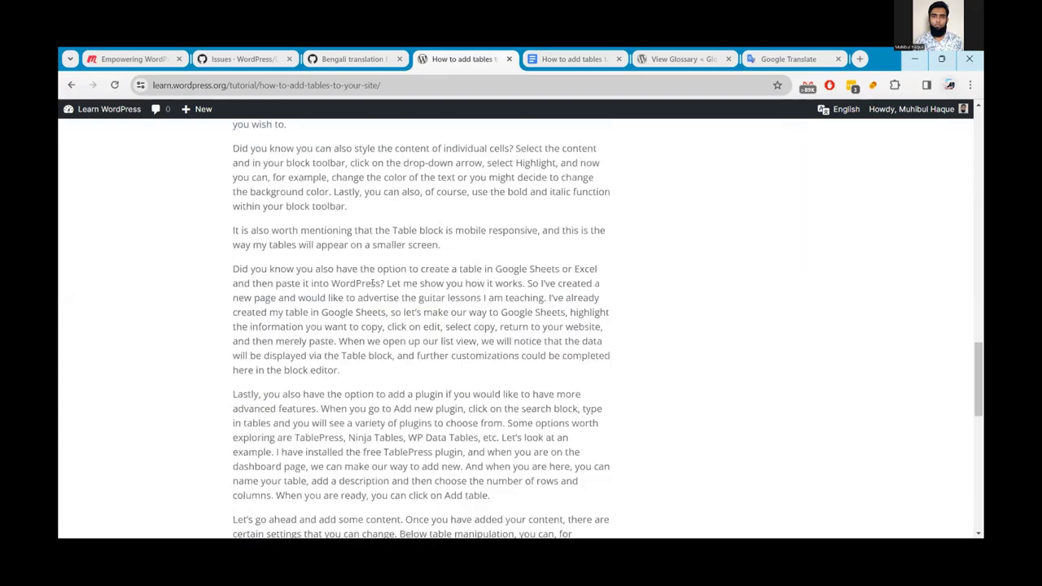
{"action": "scroll", "coordinate": [372, 283], "scroll_direction": "down", "scroll_amount": 5}
Return to the Google Docs translation document and copy its sharing link
{"action": "left_click", "coordinate": [551, 61]}
{"action": "scroll", "coordinate": [430, 344], "scroll_direction": "down", "scroll_amount": 1}
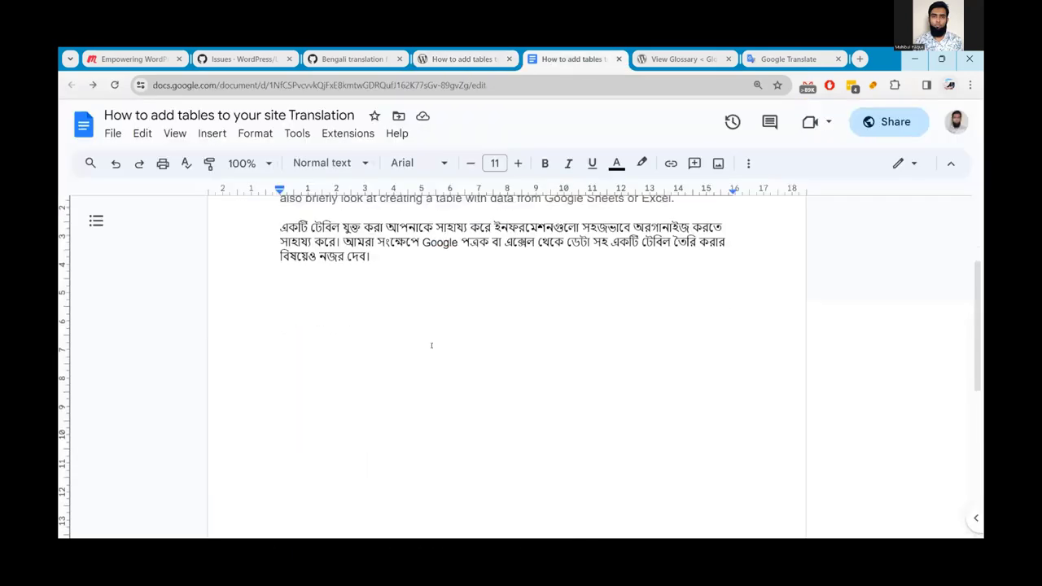
{"action": "scroll", "coordinate": [428, 347], "scroll_direction": "up", "scroll_amount": 3}
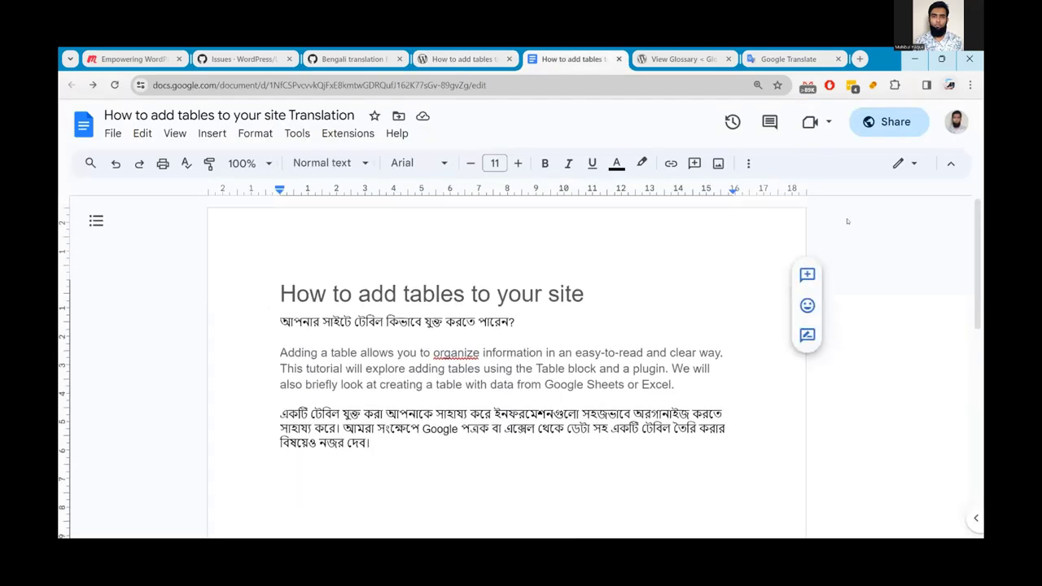
{"action": "left_click", "coordinate": [905, 132]}
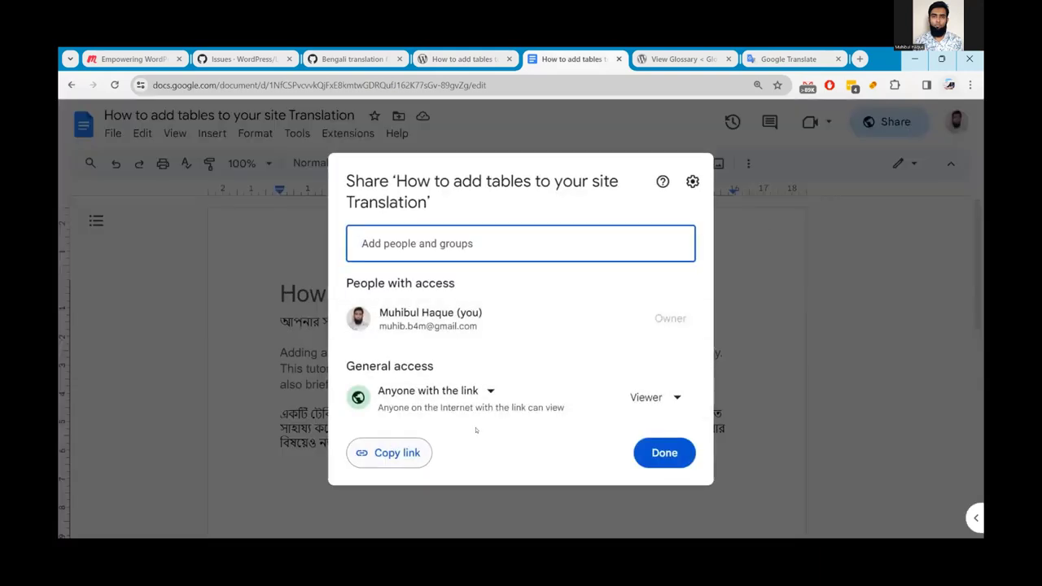
{"action": "left_click", "coordinate": [398, 454]}
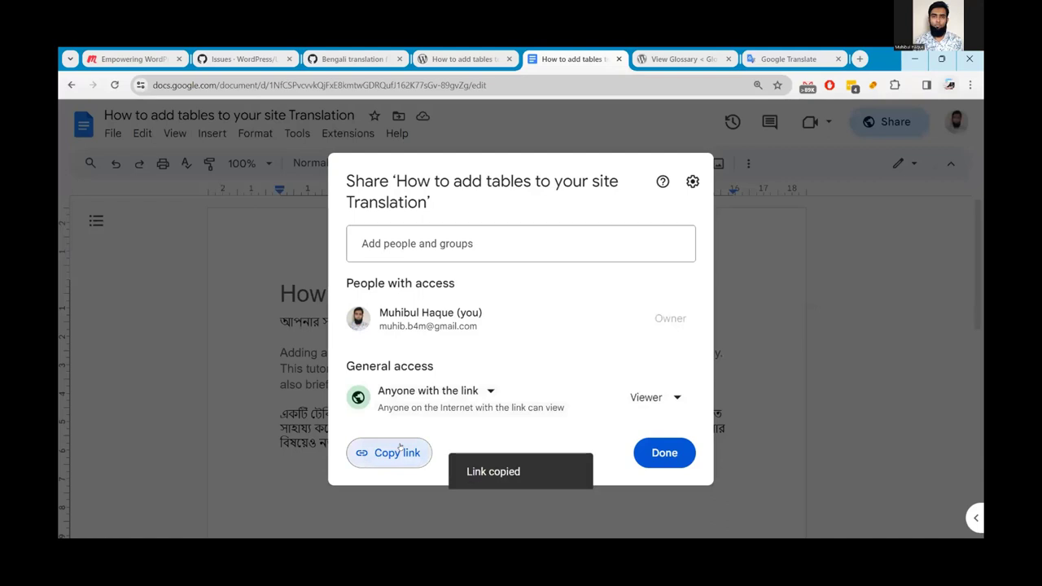
Switch to the GitHub issue and write the comment "Hi, I just translated the content. Here is the link:"
{"action": "left_click", "coordinate": [352, 59]}
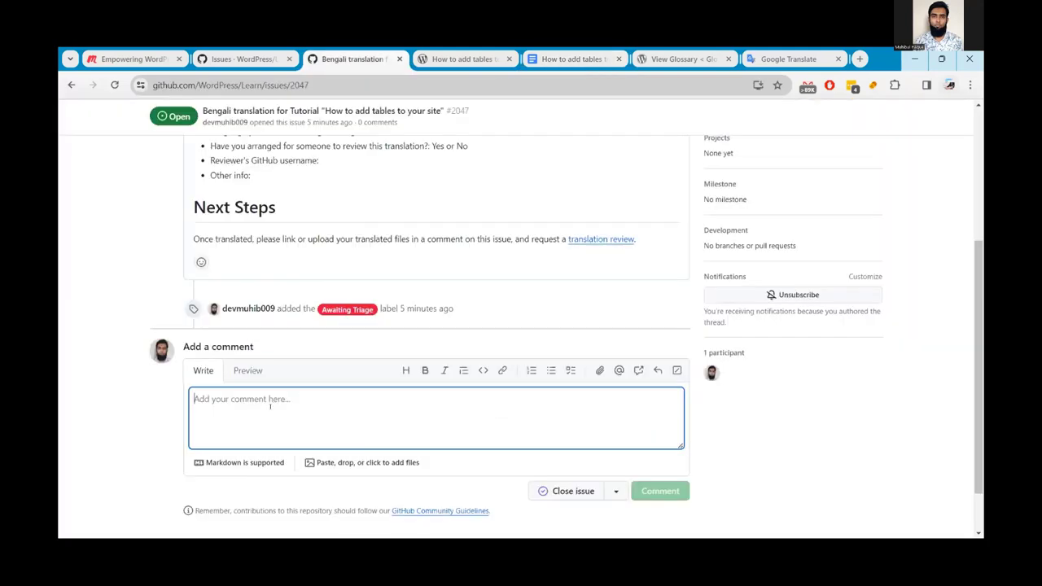
{"action": "type", "text": "H"}
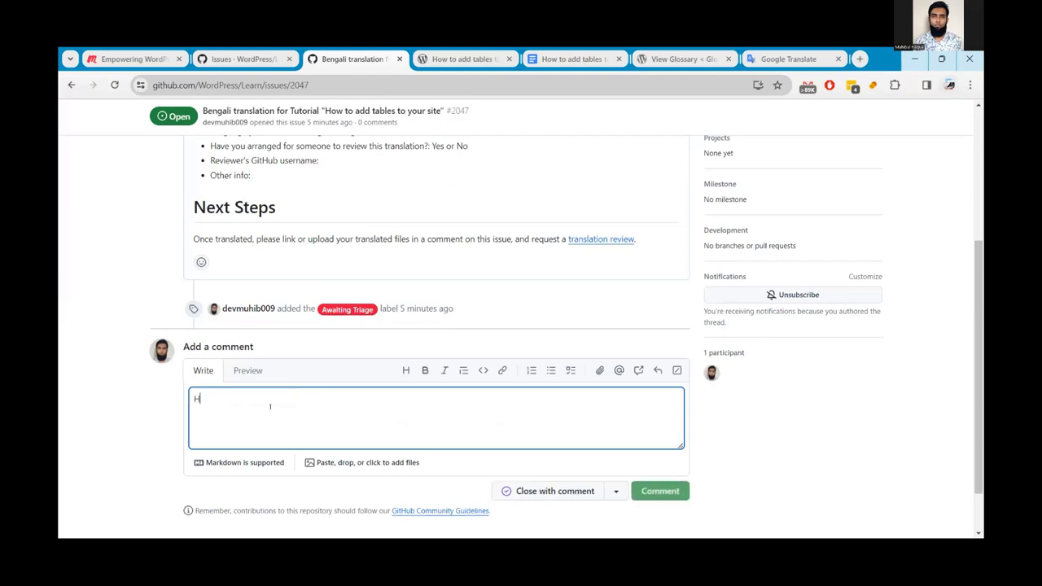
{"action": "type", "text": "i, I just "}
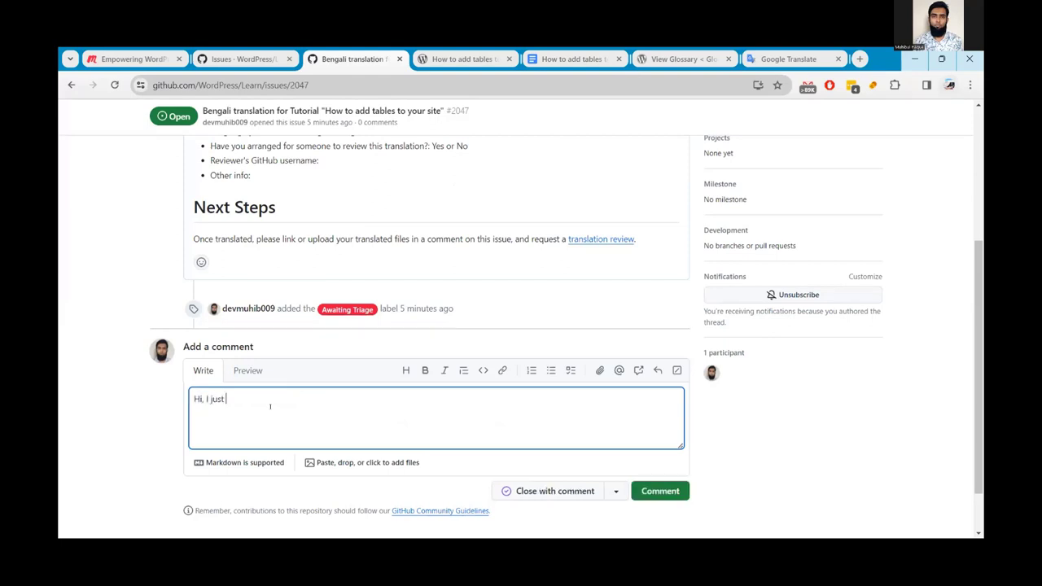
{"action": "type", "text": "translated the content. Here is the link"}
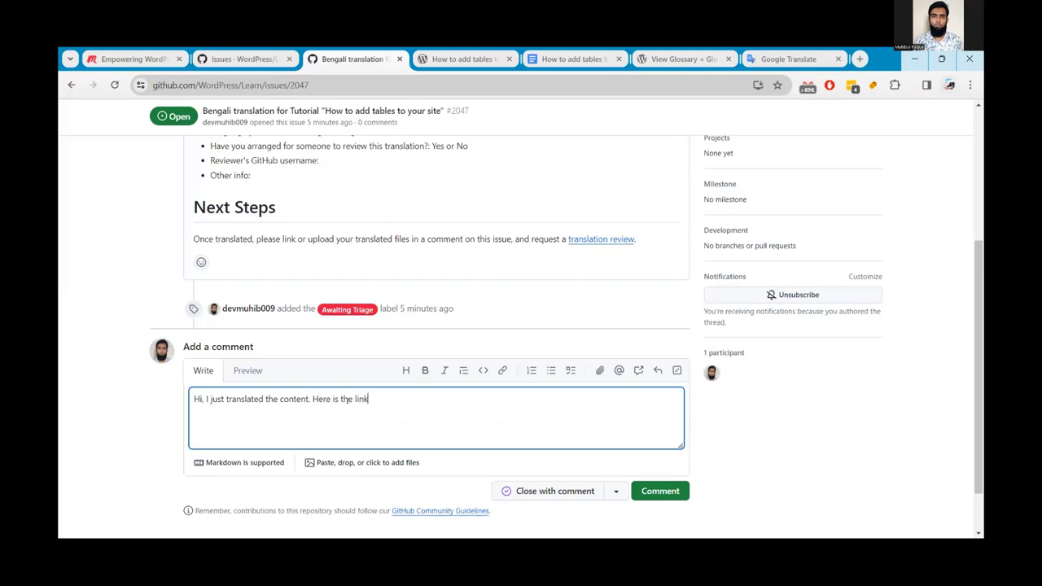
{"action": "type", "text": ":"}
{"action": "key", "text": "Return"}
{"action": "key", "text": "ctrl+v"}
{"action": "key", "text": "ctrl+z"}
{"action": "key", "text": "ctrl+z"}
Link the words "the link" to the copied document URL, end the sentence with a period, and post the comment
{"action": "left_click_drag", "start_coordinate": [339, 399], "coordinate": [370, 399]}
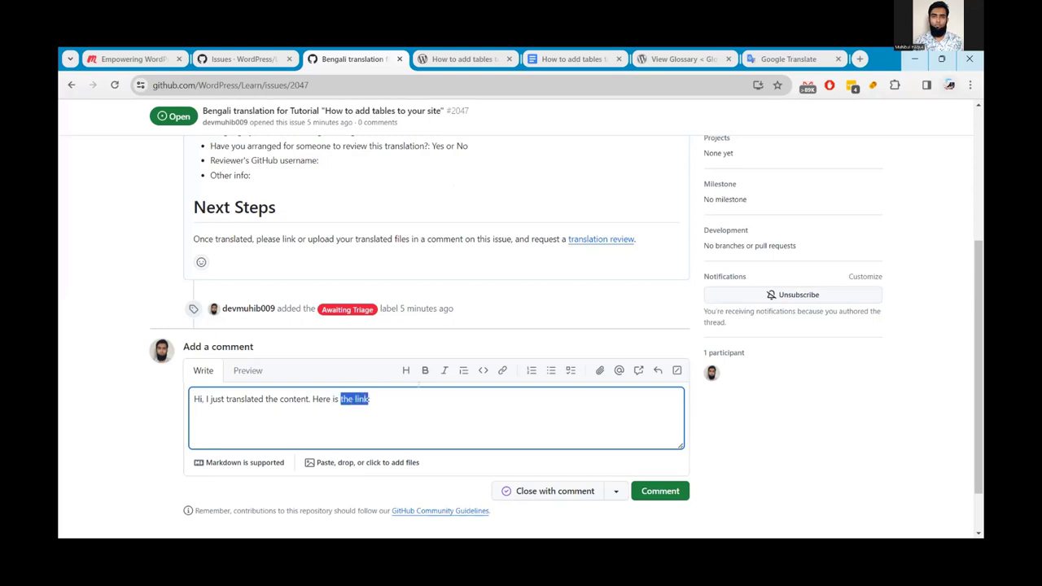
{"action": "left_click", "coordinate": [502, 370]}
{"action": "key", "text": "ctrl+v"}
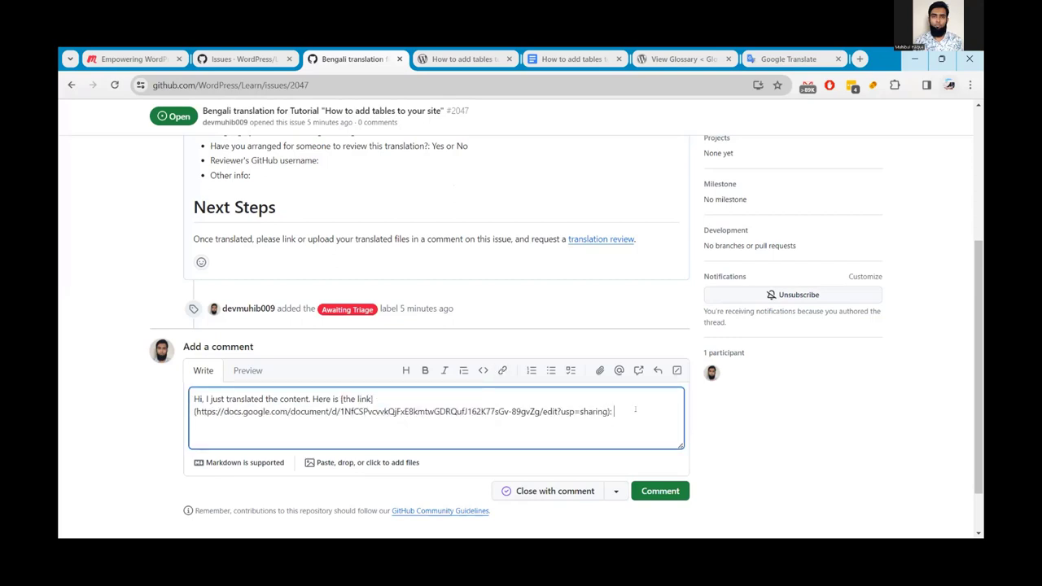
{"action": "type", "text": "."}
{"action": "scroll", "coordinate": [672, 405], "scroll_direction": "down", "scroll_amount": 1}
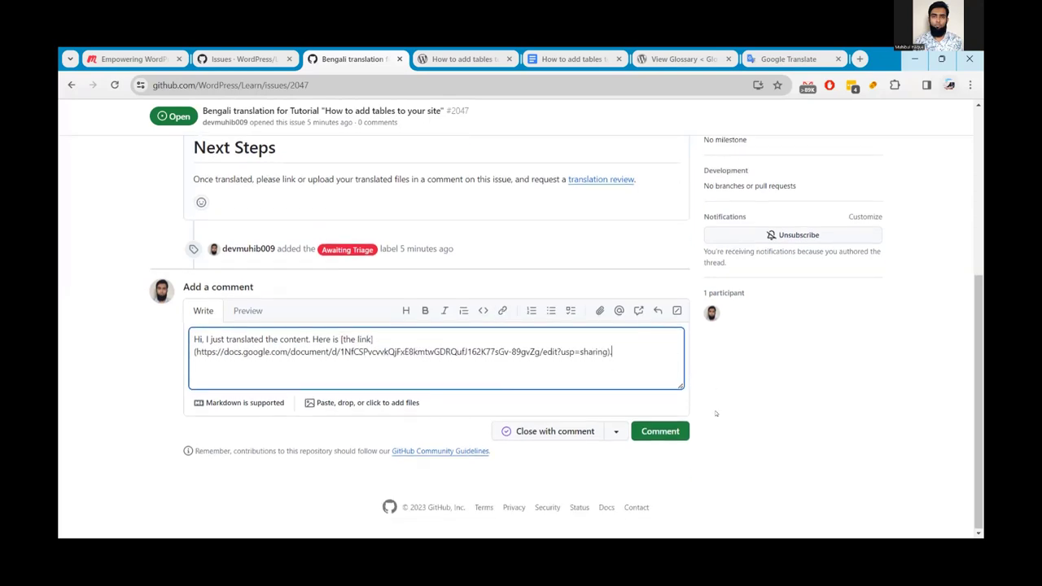
{"action": "left_click", "coordinate": [660, 431]}
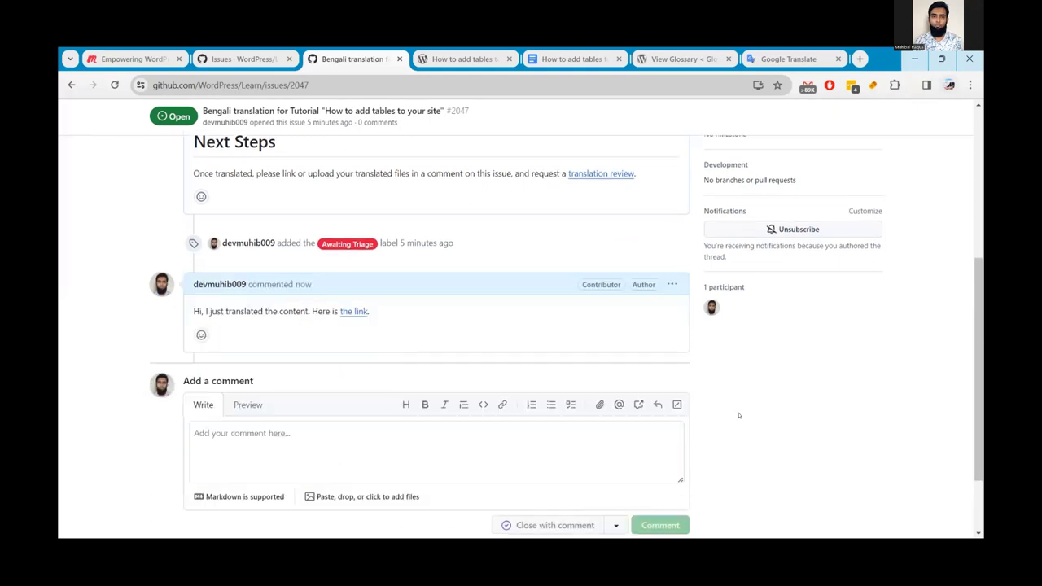
Review the posted comment and issue details, the Bengali paragraph in the Google Docs document, and the tutorial transcript
{"action": "scroll", "coordinate": [340, 370], "scroll_direction": "up", "scroll_amount": 1}
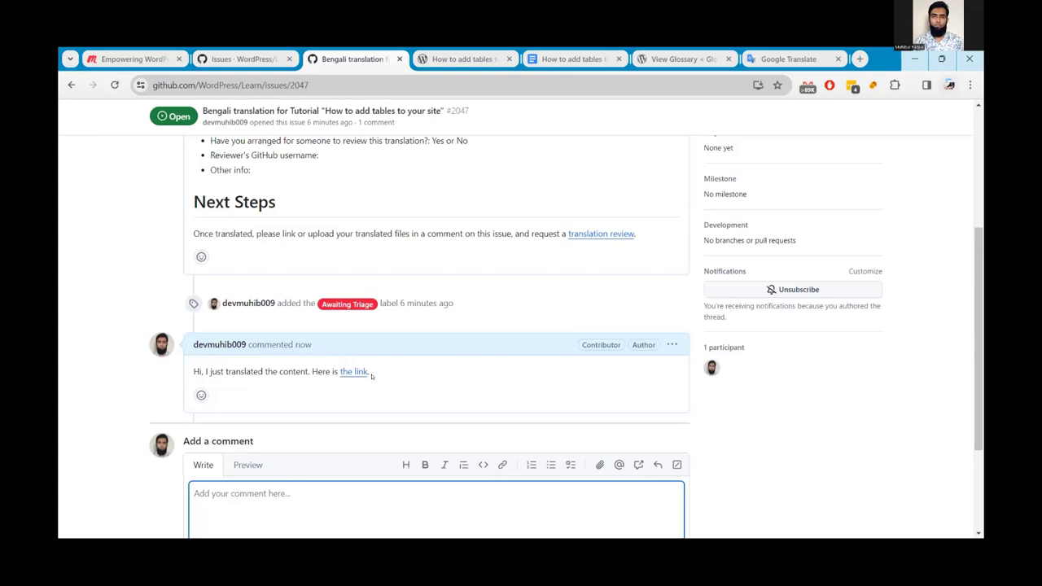
{"action": "scroll", "coordinate": [432, 377], "scroll_direction": "up", "scroll_amount": 4}
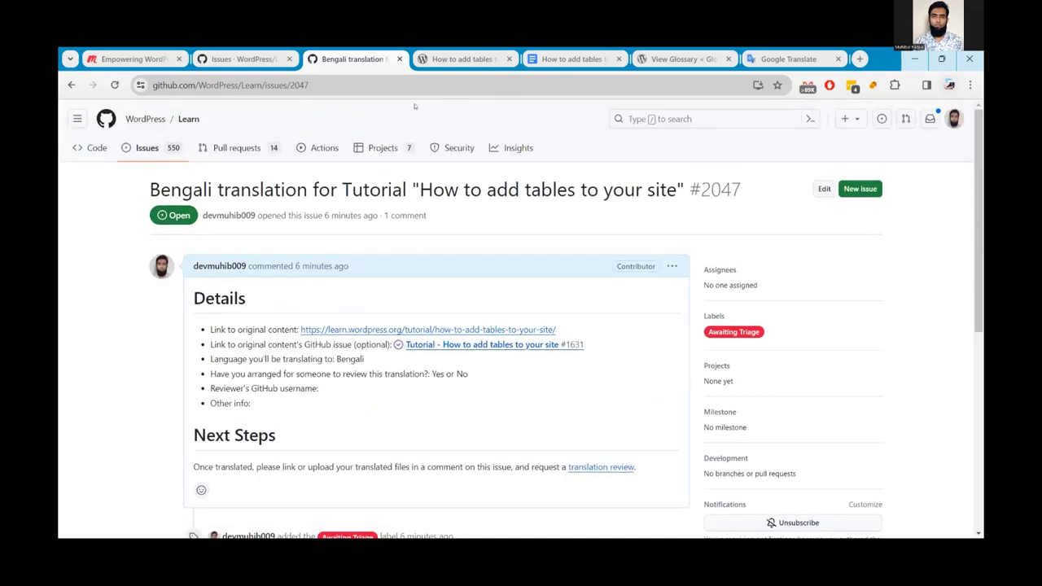
{"action": "left_click", "coordinate": [562, 58]}
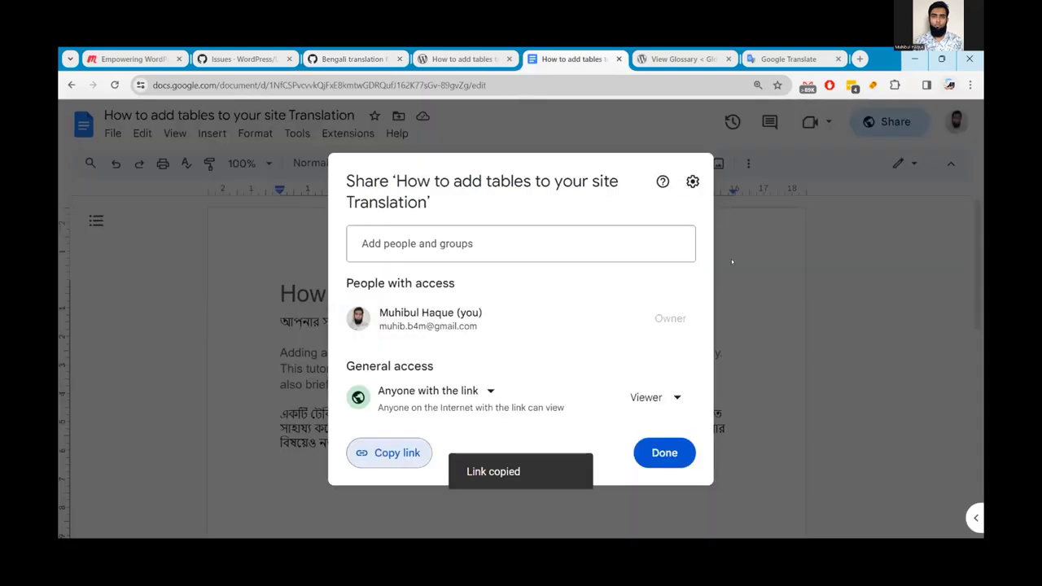
{"action": "left_click", "coordinate": [732, 261]}
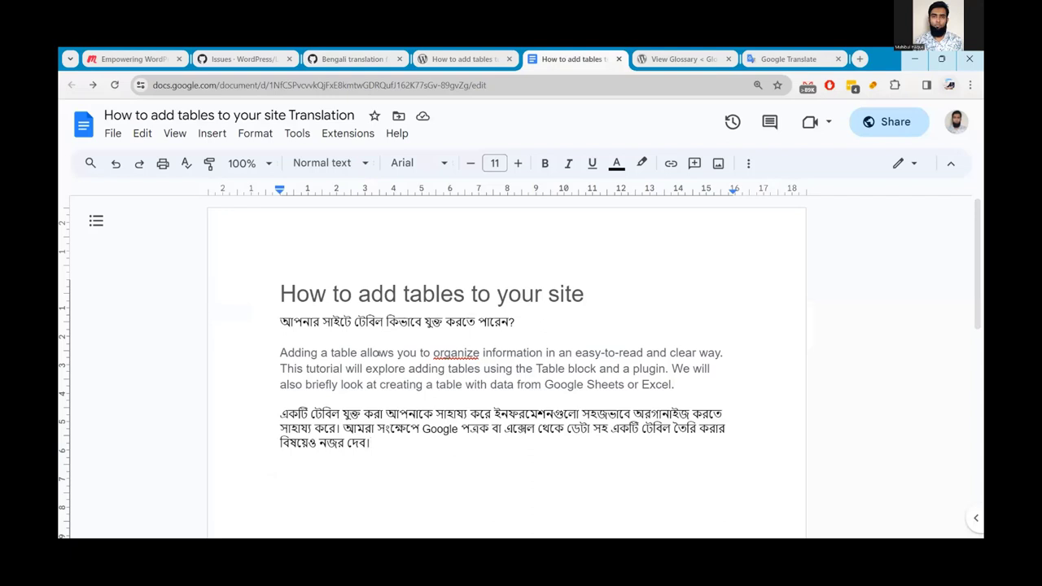
{"action": "scroll", "coordinate": [397, 331], "scroll_direction": "down", "scroll_amount": 1}
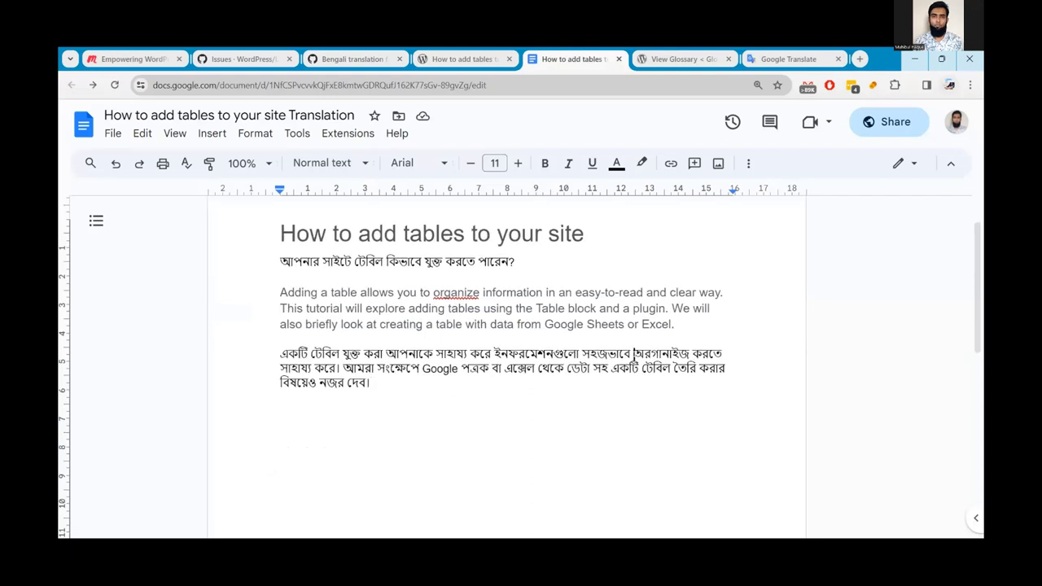
{"action": "left_click_drag", "start_coordinate": [634, 354], "coordinate": [689, 355]}
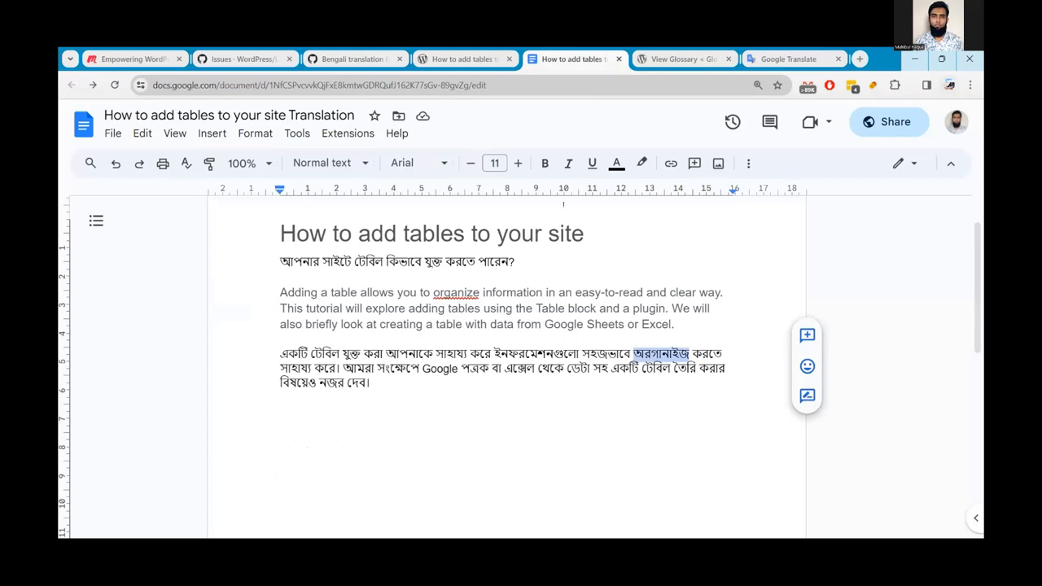
{"action": "left_click", "coordinate": [460, 59]}
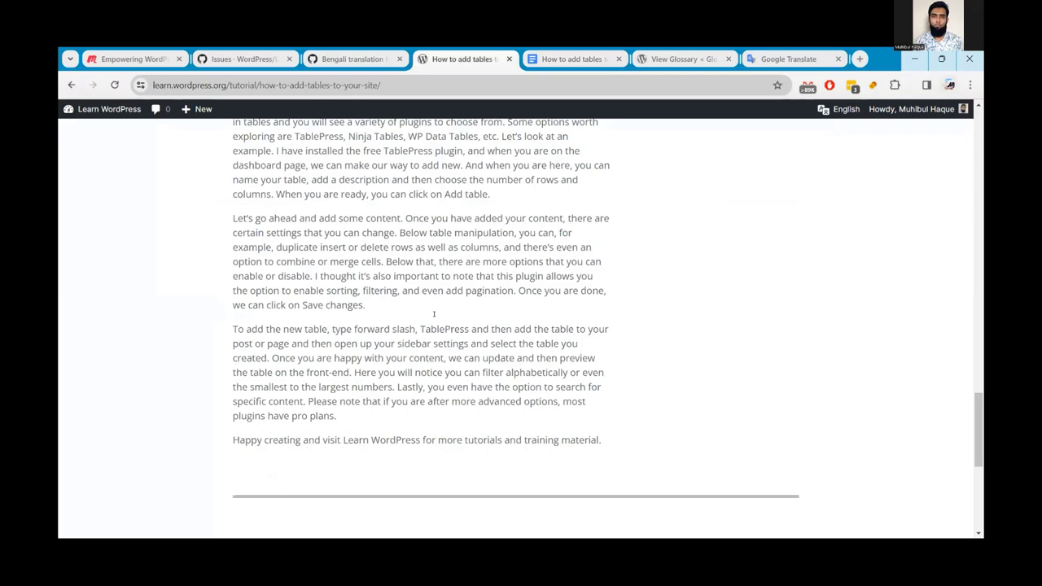
{"action": "left_click", "coordinate": [569, 59]}
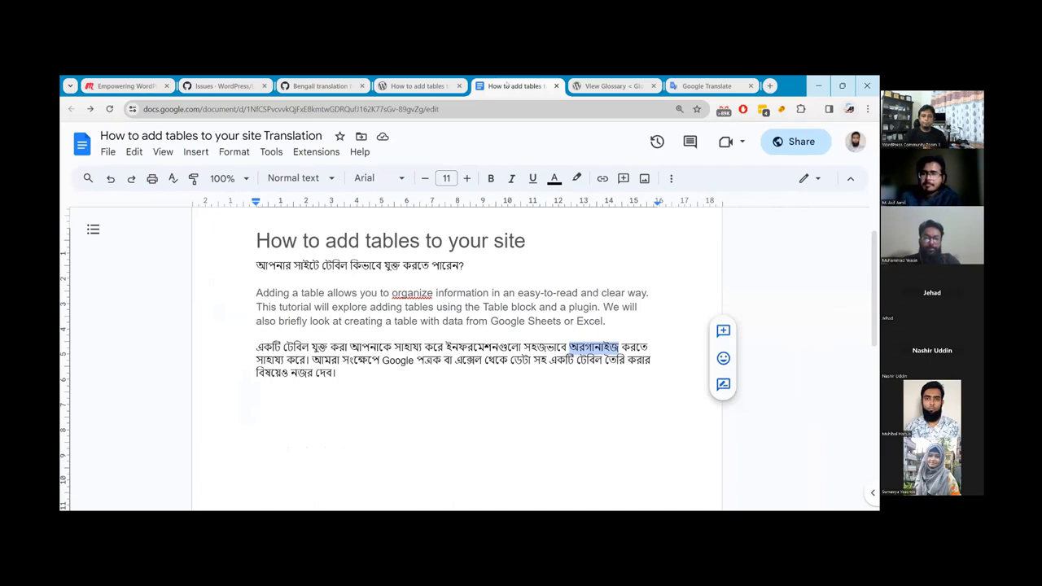
{"action": "left_click", "coordinate": [418, 86]}
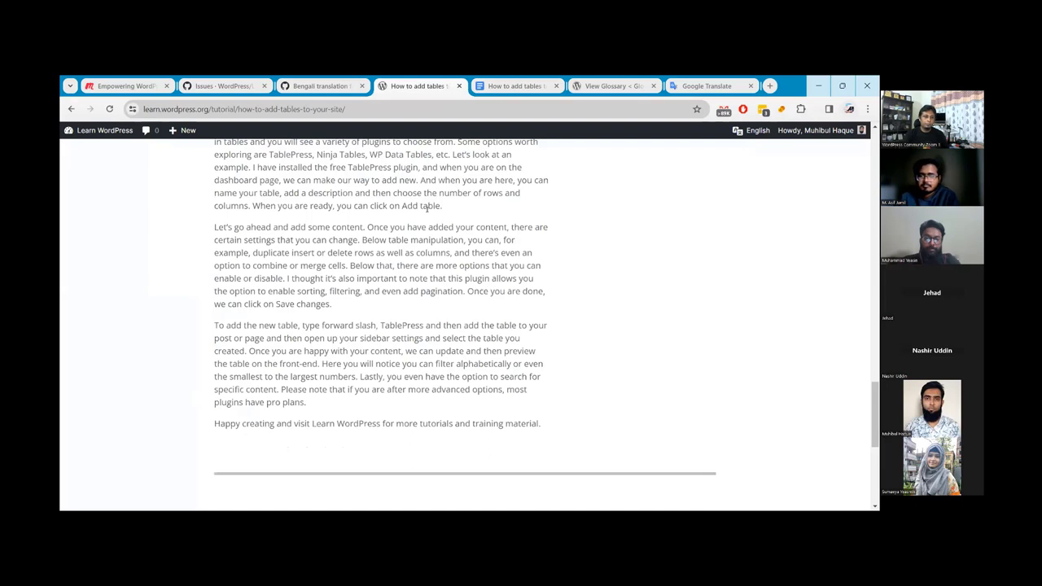
Return to the GitHub issue for the Bengali translation and copy its URL
{"action": "left_click", "coordinate": [319, 86]}
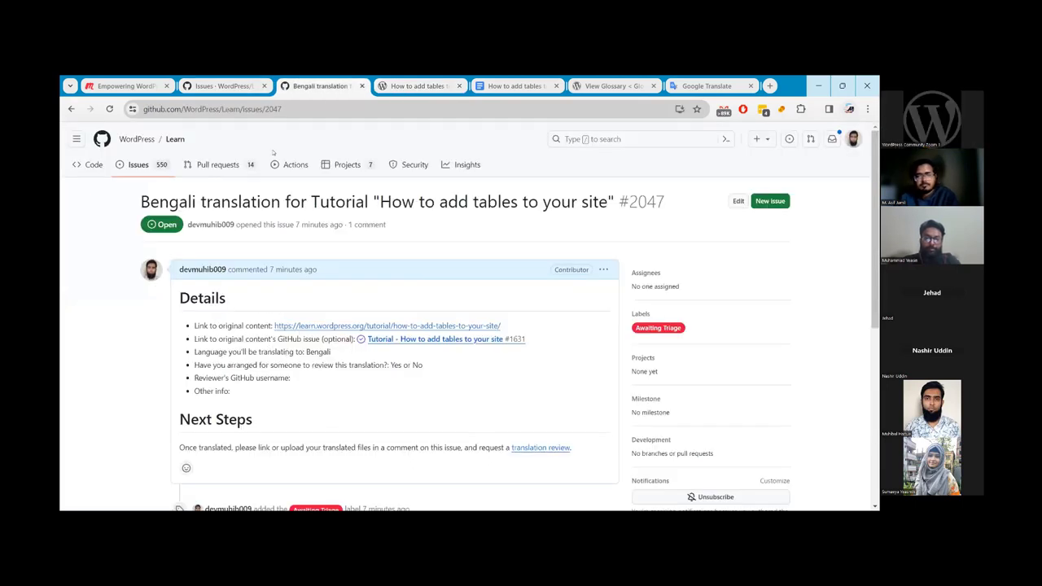
{"action": "left_click", "coordinate": [265, 110]}
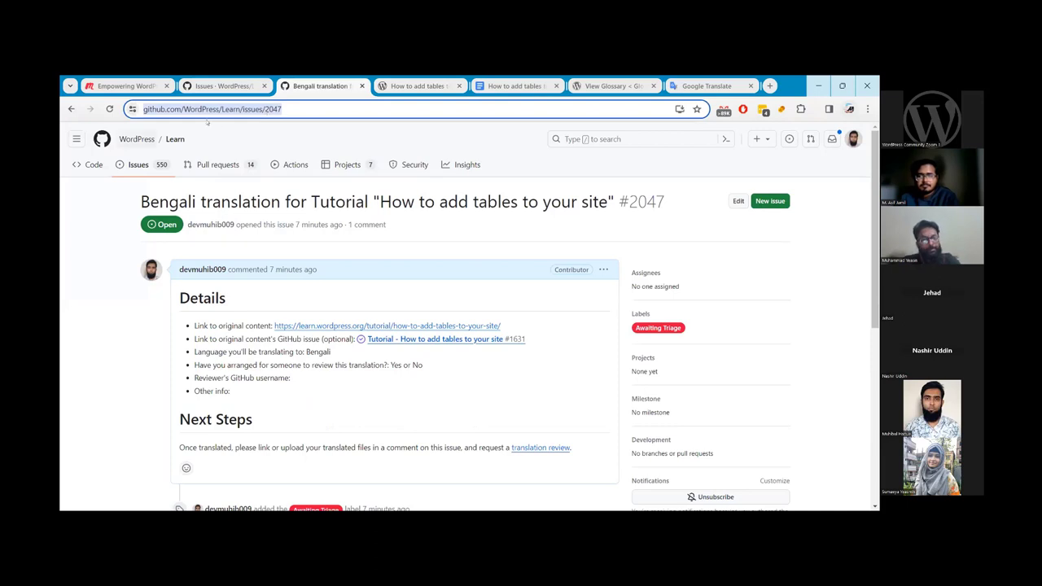
{"action": "scroll", "coordinate": [152, 198], "scroll_direction": "down", "scroll_amount": 3}
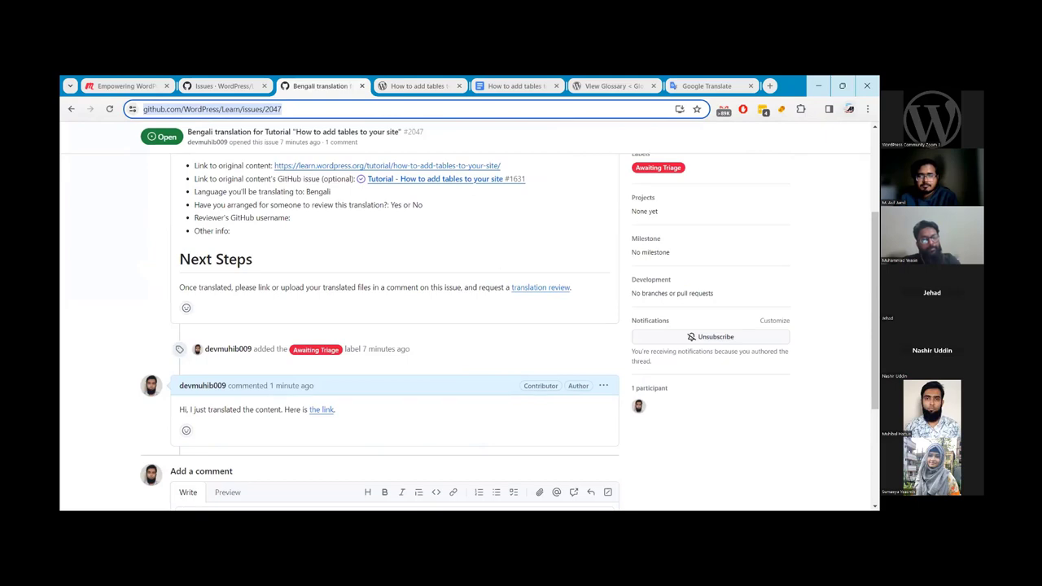
{"action": "key", "text": "alt+Tab"}
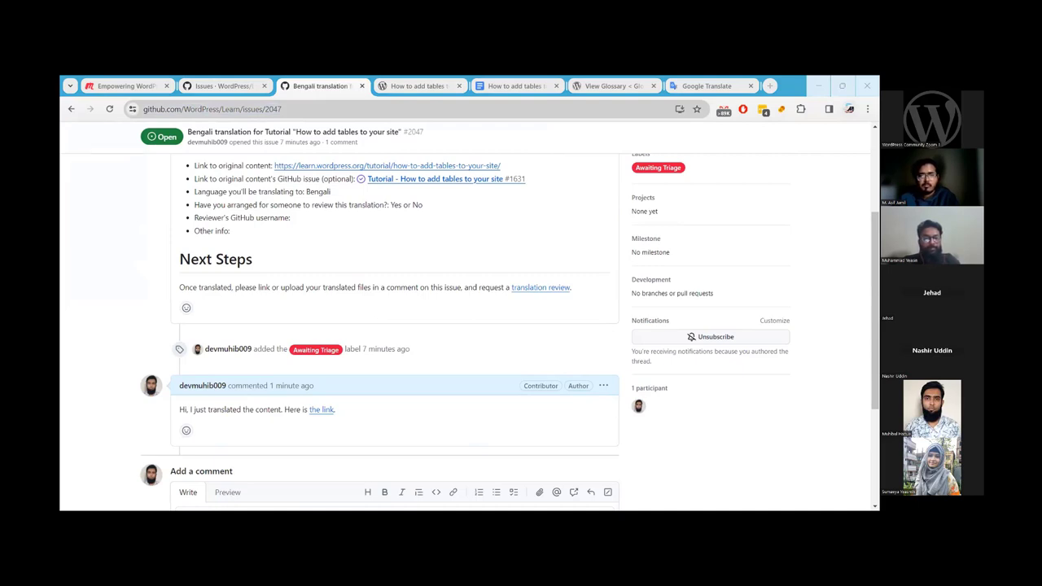
{"action": "key", "text": "alt+Tab"}
{"action": "key", "text": "ctrl+c"}
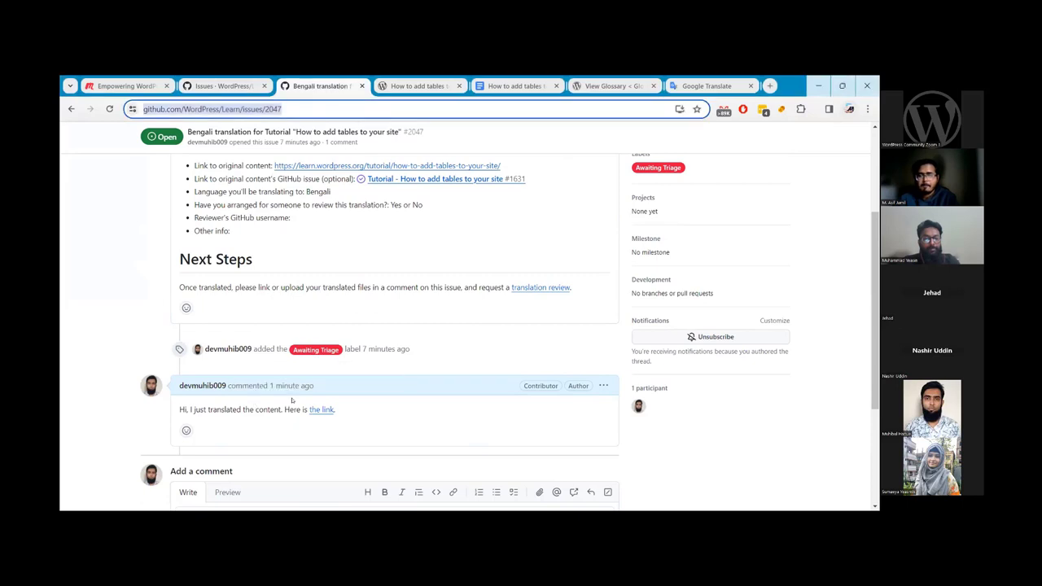
{"action": "scroll", "coordinate": [292, 400], "scroll_direction": "up", "scroll_amount": 3}
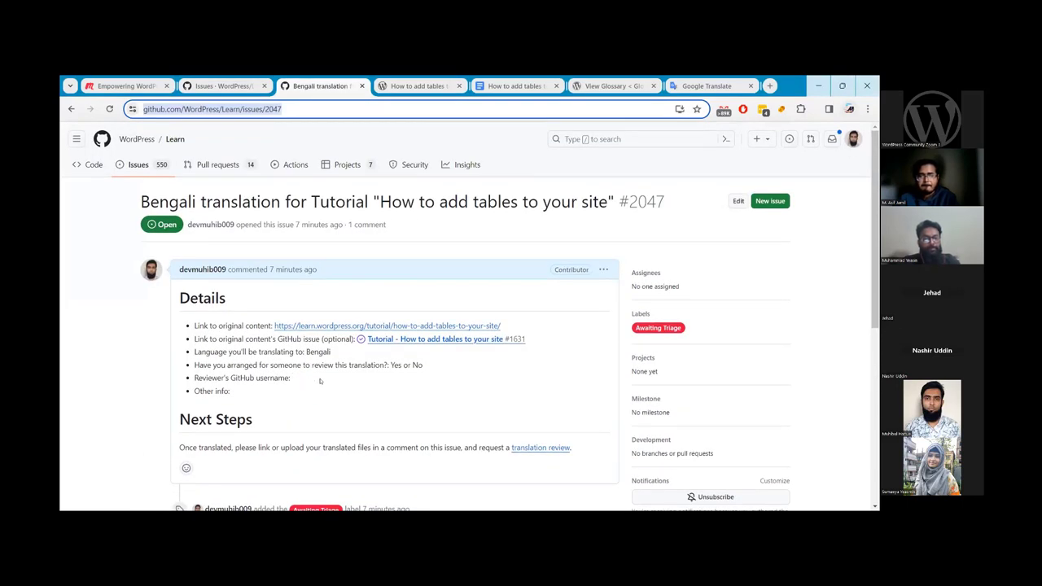
{"action": "scroll", "coordinate": [309, 372], "scroll_direction": "down", "scroll_amount": 4}
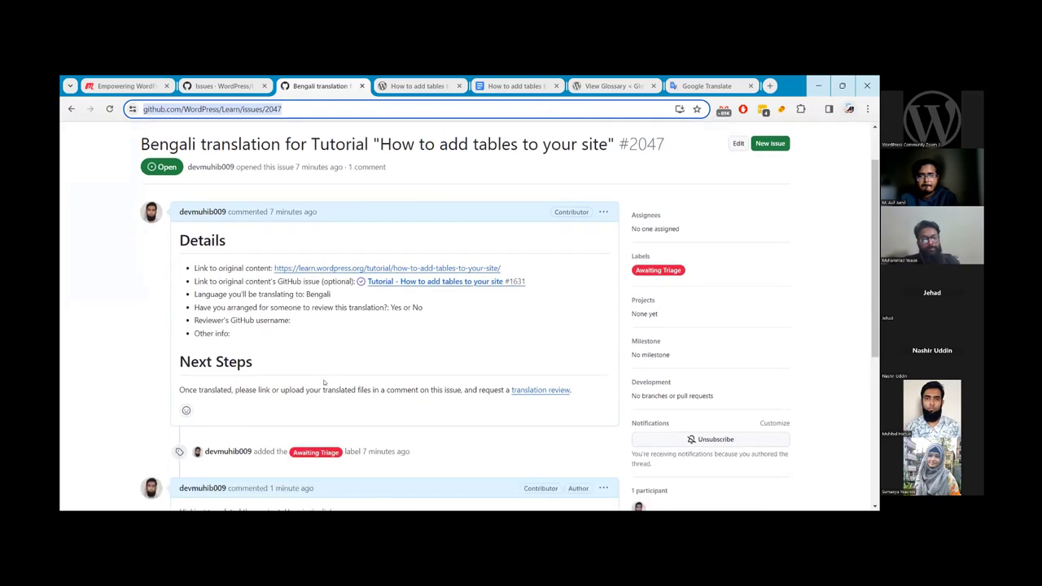
{"action": "scroll", "coordinate": [311, 386], "scroll_direction": "down", "scroll_amount": 1}
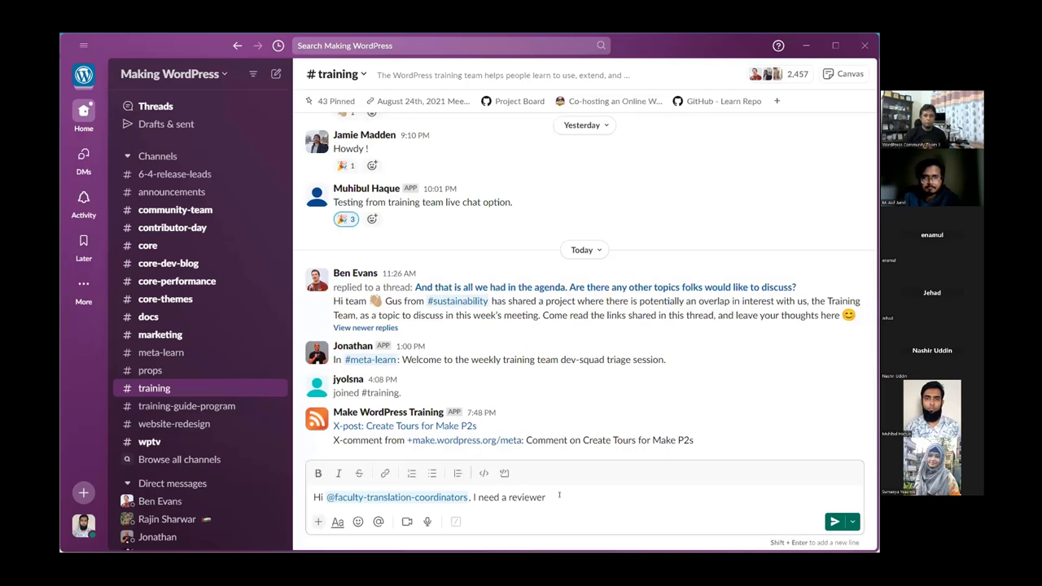
{"action": "left_click", "coordinate": [558, 495]}
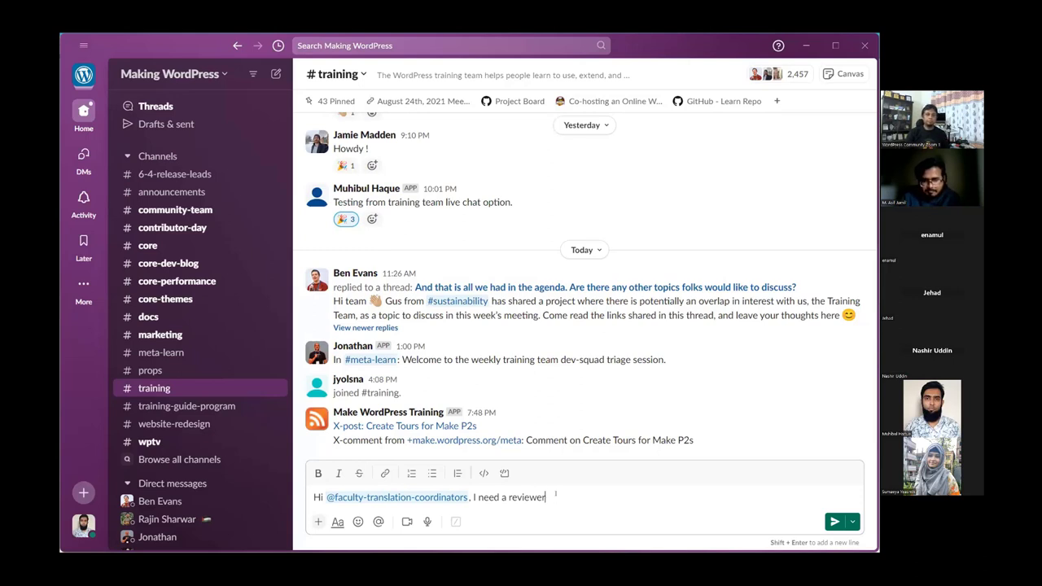
{"action": "left_click_drag", "start_coordinate": [556, 494], "coordinate": [267, 502]}
{"action": "key", "text": "BackSpace"}
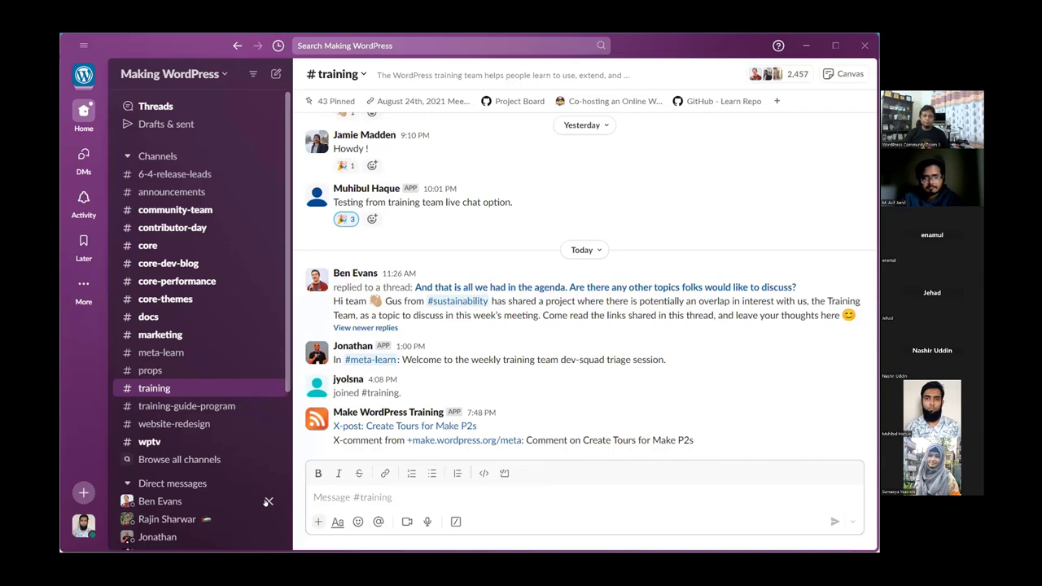
{"action": "type", "text": "Hi"}
{"action": "key", "text": "BackSpace"}
{"action": "key", "text": "BackSpace"}
{"action": "type", "text": "Hi."}
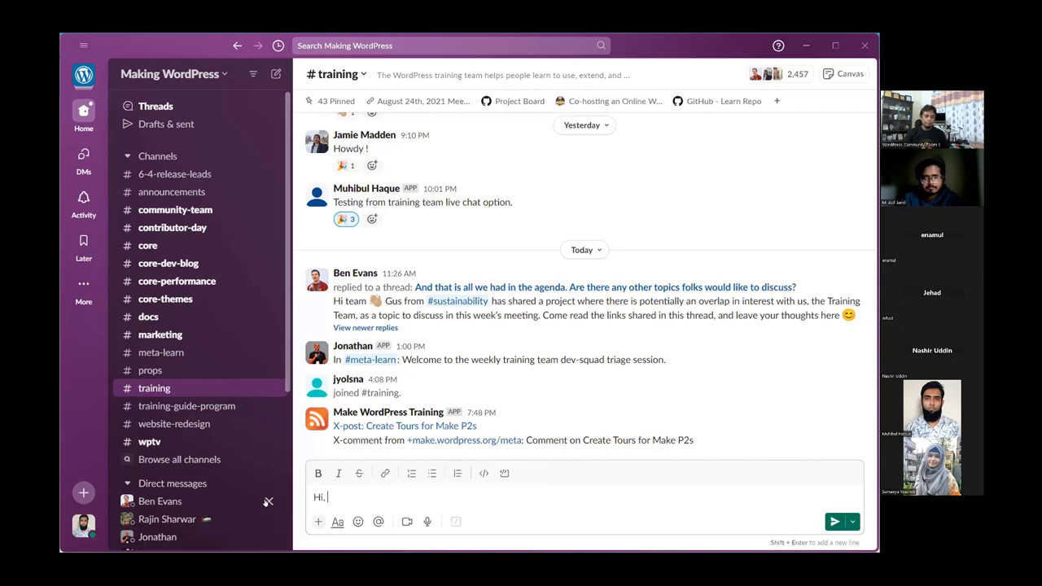
{"action": "type", "text": " @facul"}
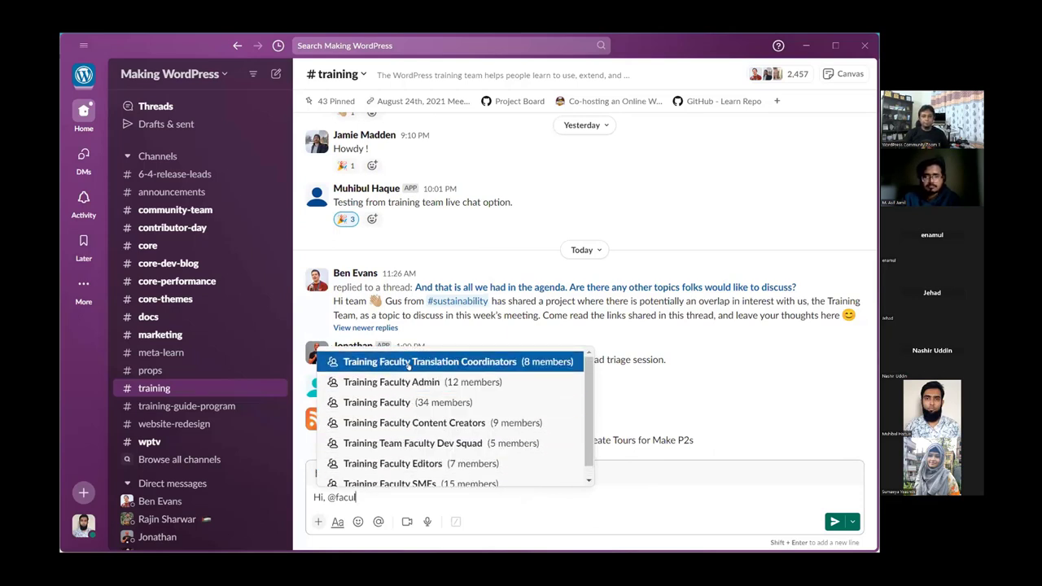
{"action": "left_click", "coordinate": [458, 365]}
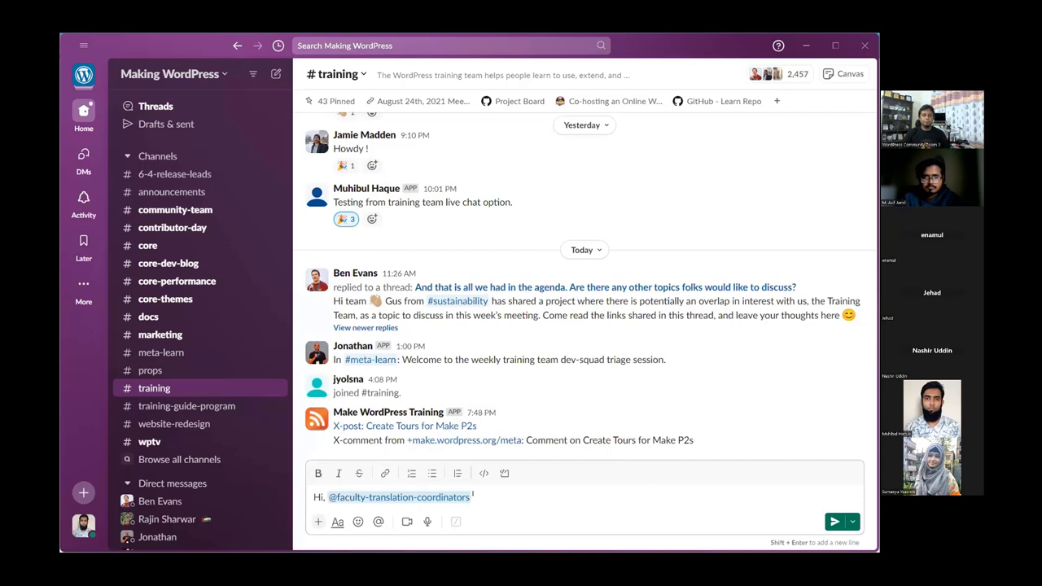
Continue the message with ", I need a reviewer for this translation." and paste the GitHub issue URL after it
{"action": "type", "text": "! I nee"}
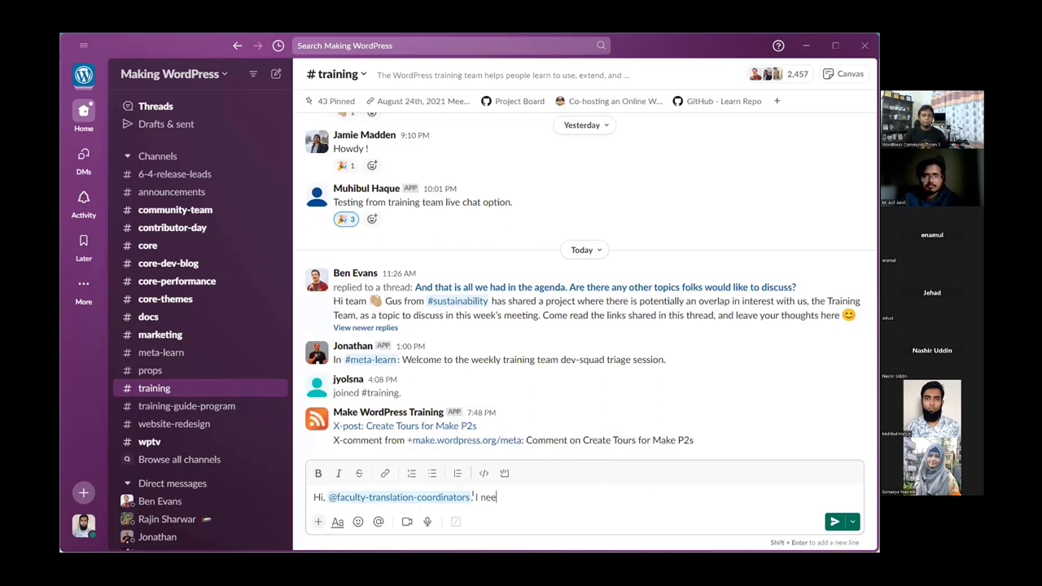
{"action": "type", "text": "d a reviewer"}
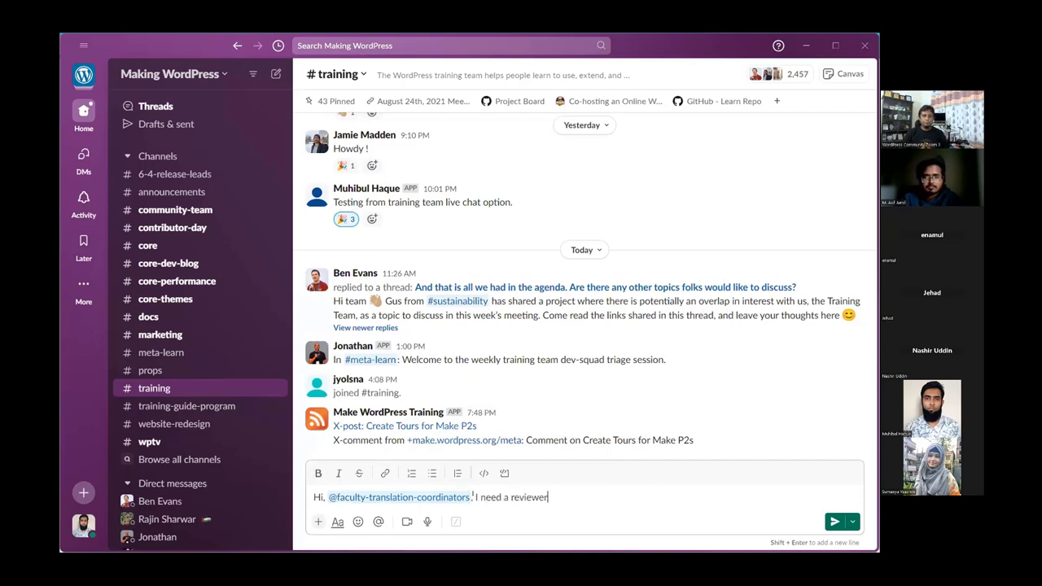
{"action": "type", "text": " for this translation."}
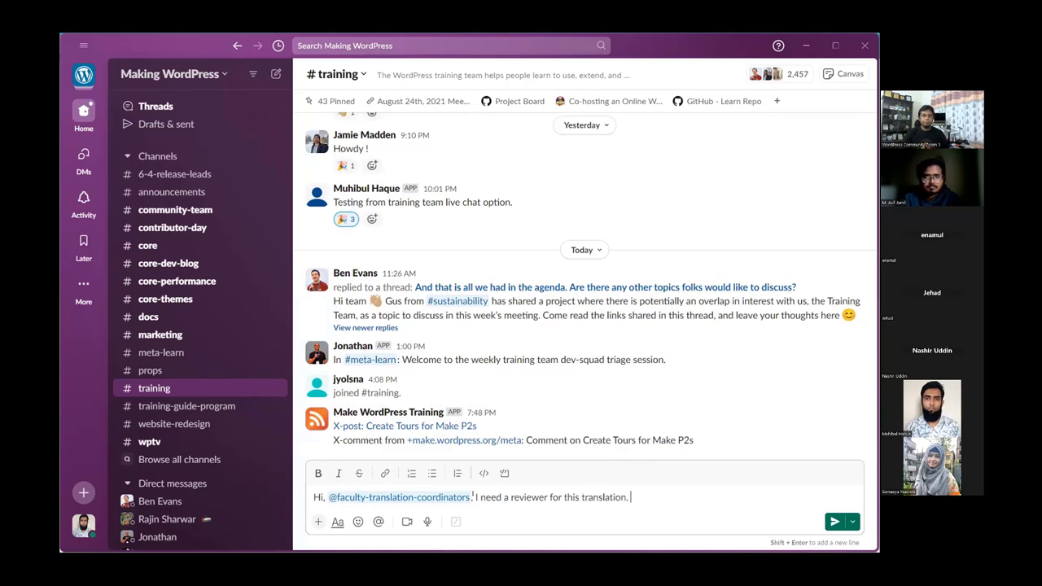
{"action": "key", "text": "ctrl+v"}
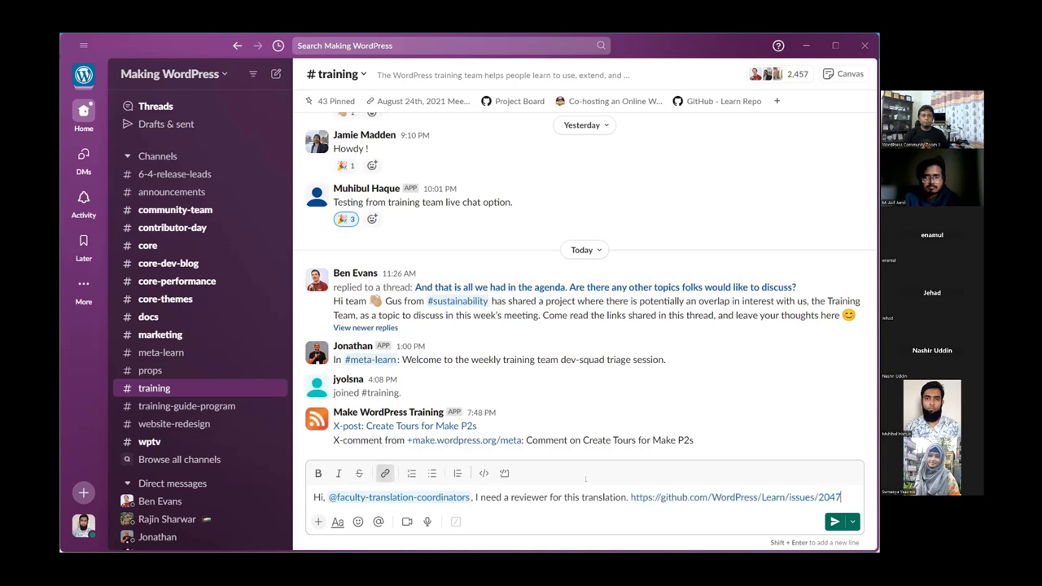